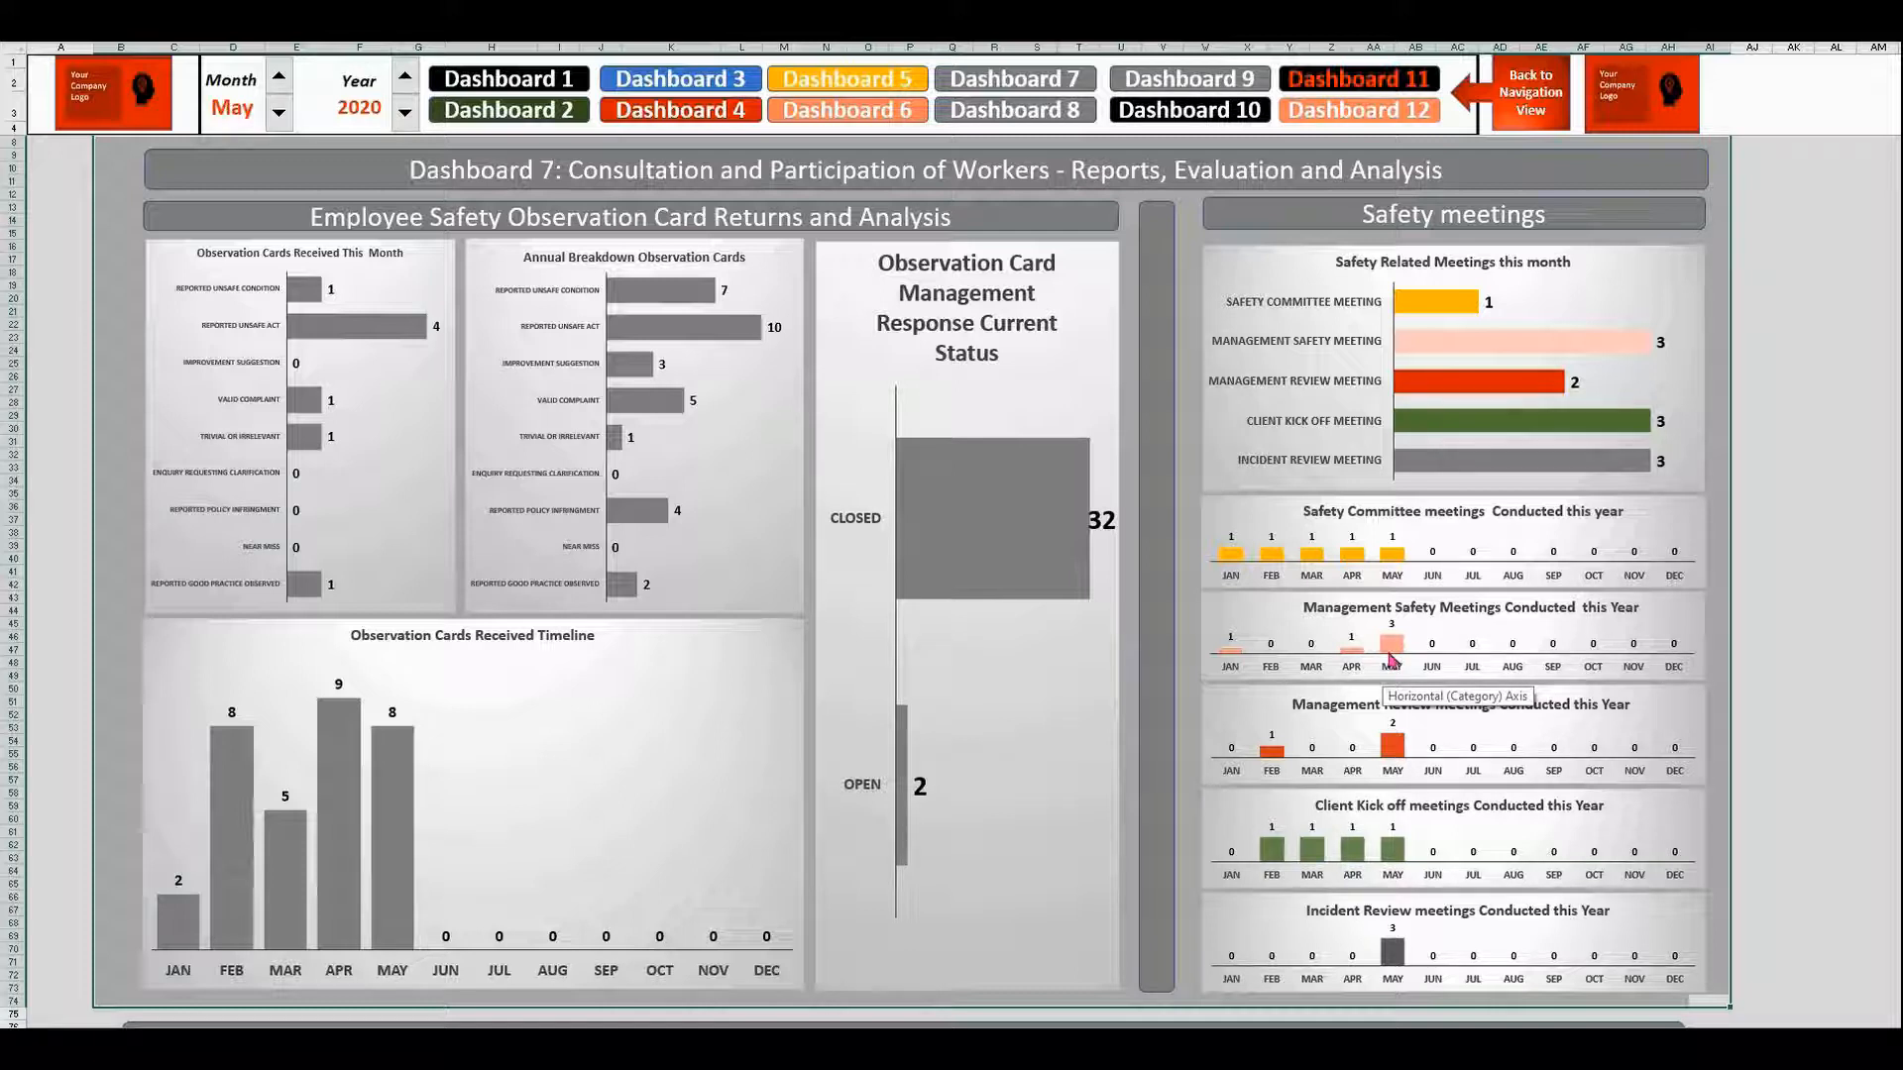
- Open the NCR-Corrective Action Register entry form from the navigation index and enter NCR registration number 37
left_click(1537, 84)
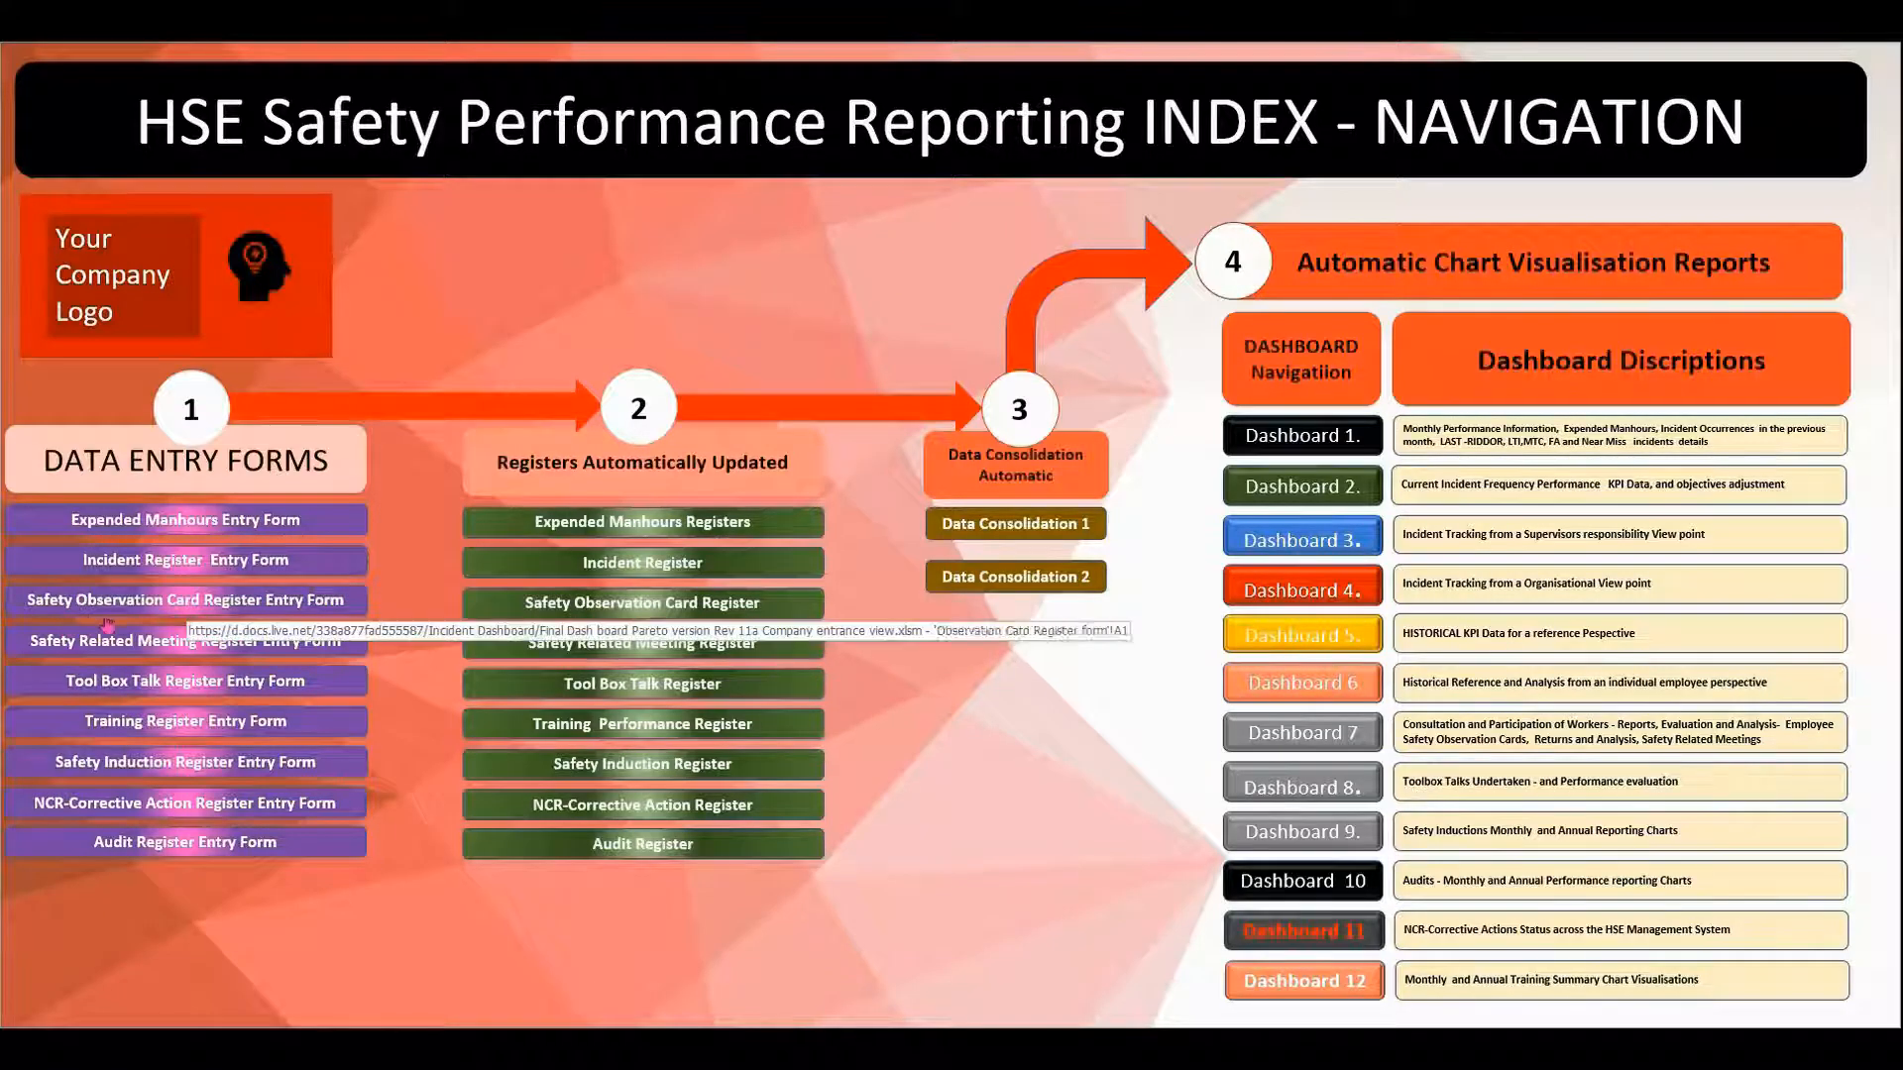
left_click(195, 805)
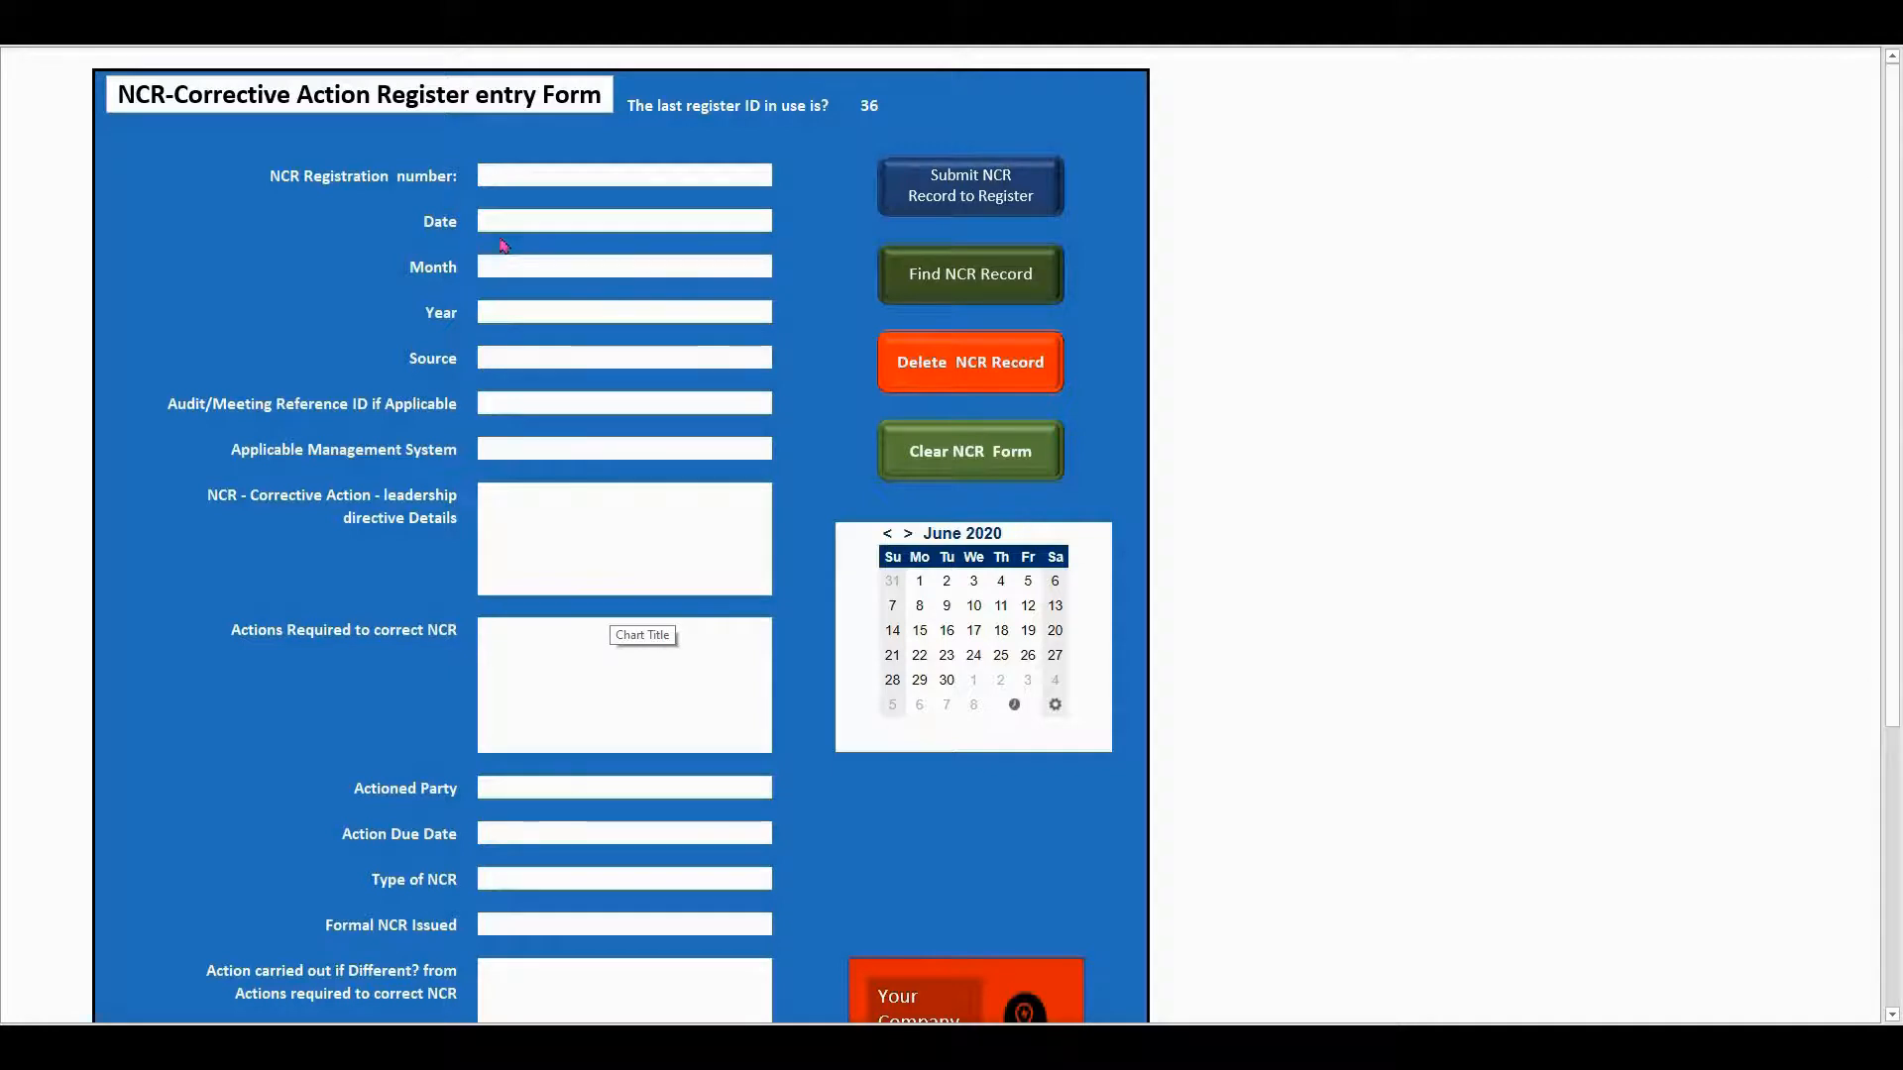
left_click(500, 174)
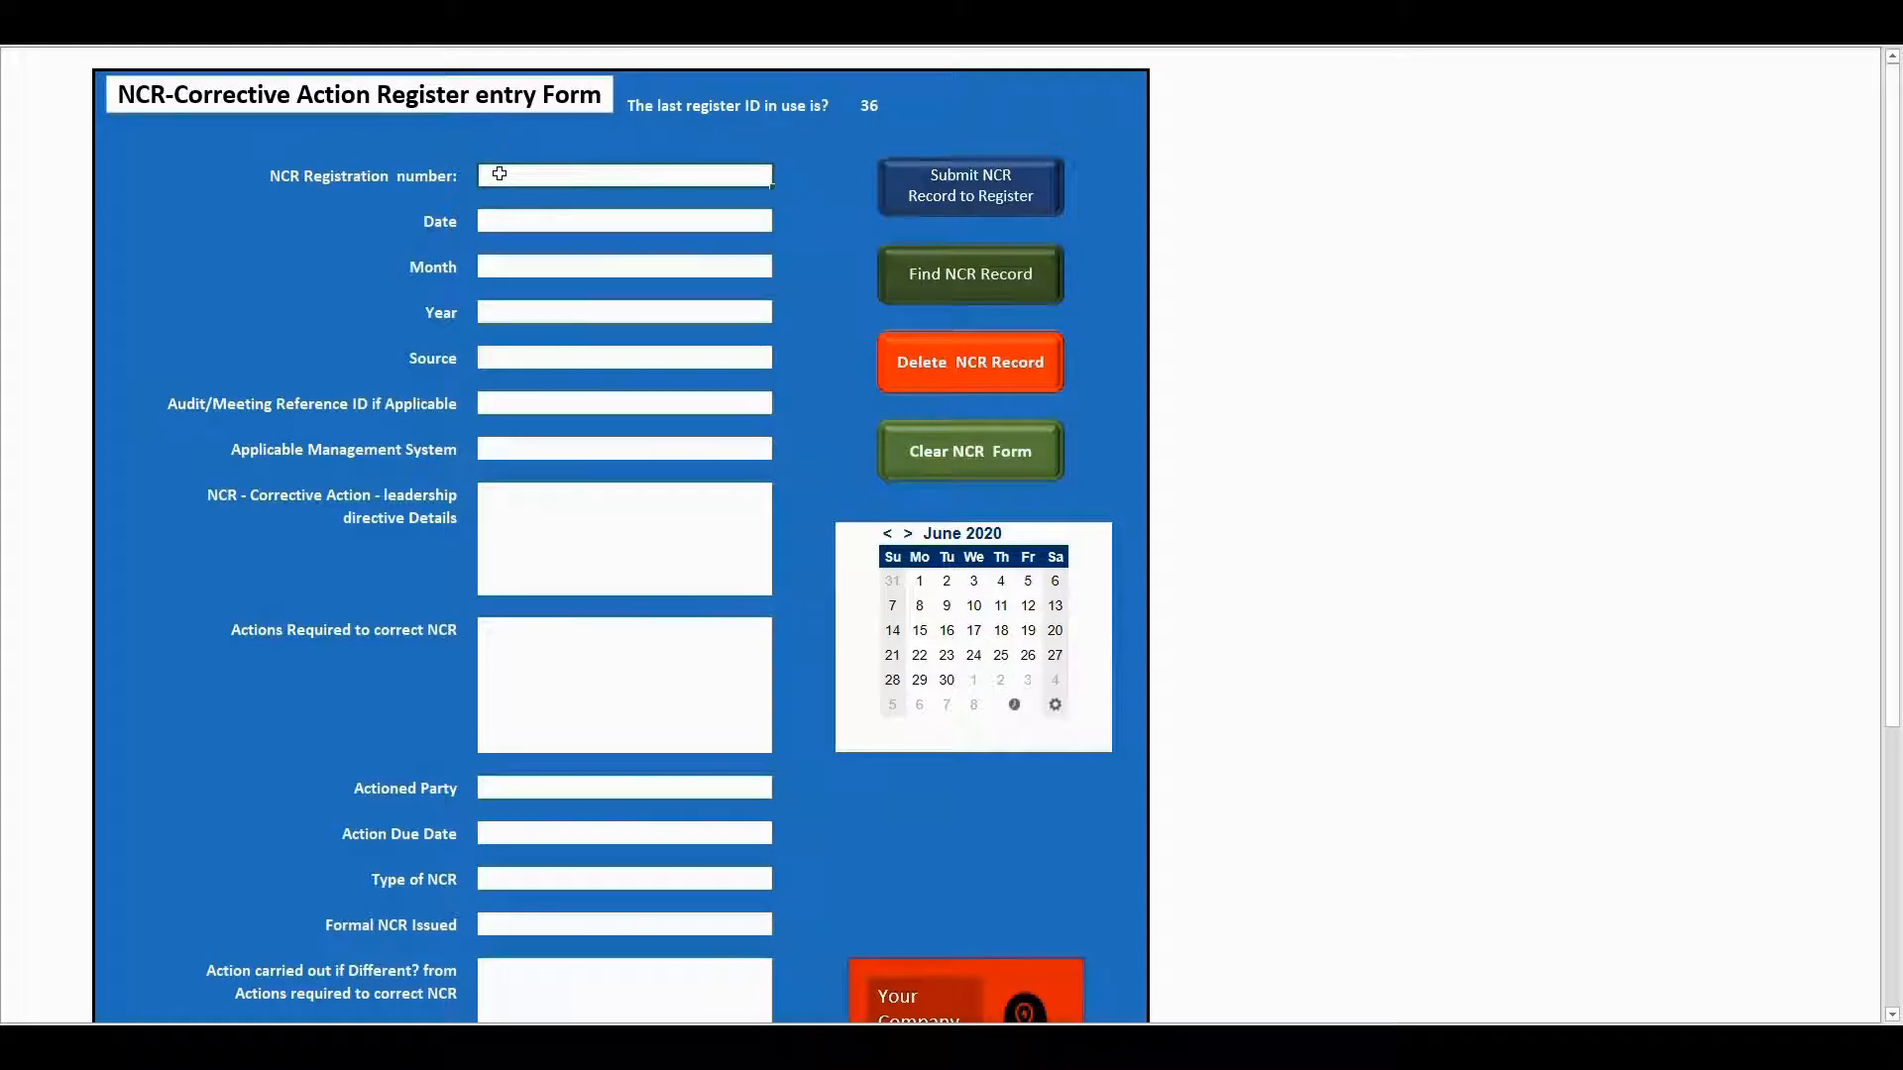
double_click(499, 174)
type("37")
- Fill the NCR form's Date field with 27/05/2020 from the form's calendar, accepting the overwrite
left_click(887, 533)
left_click(973, 658)
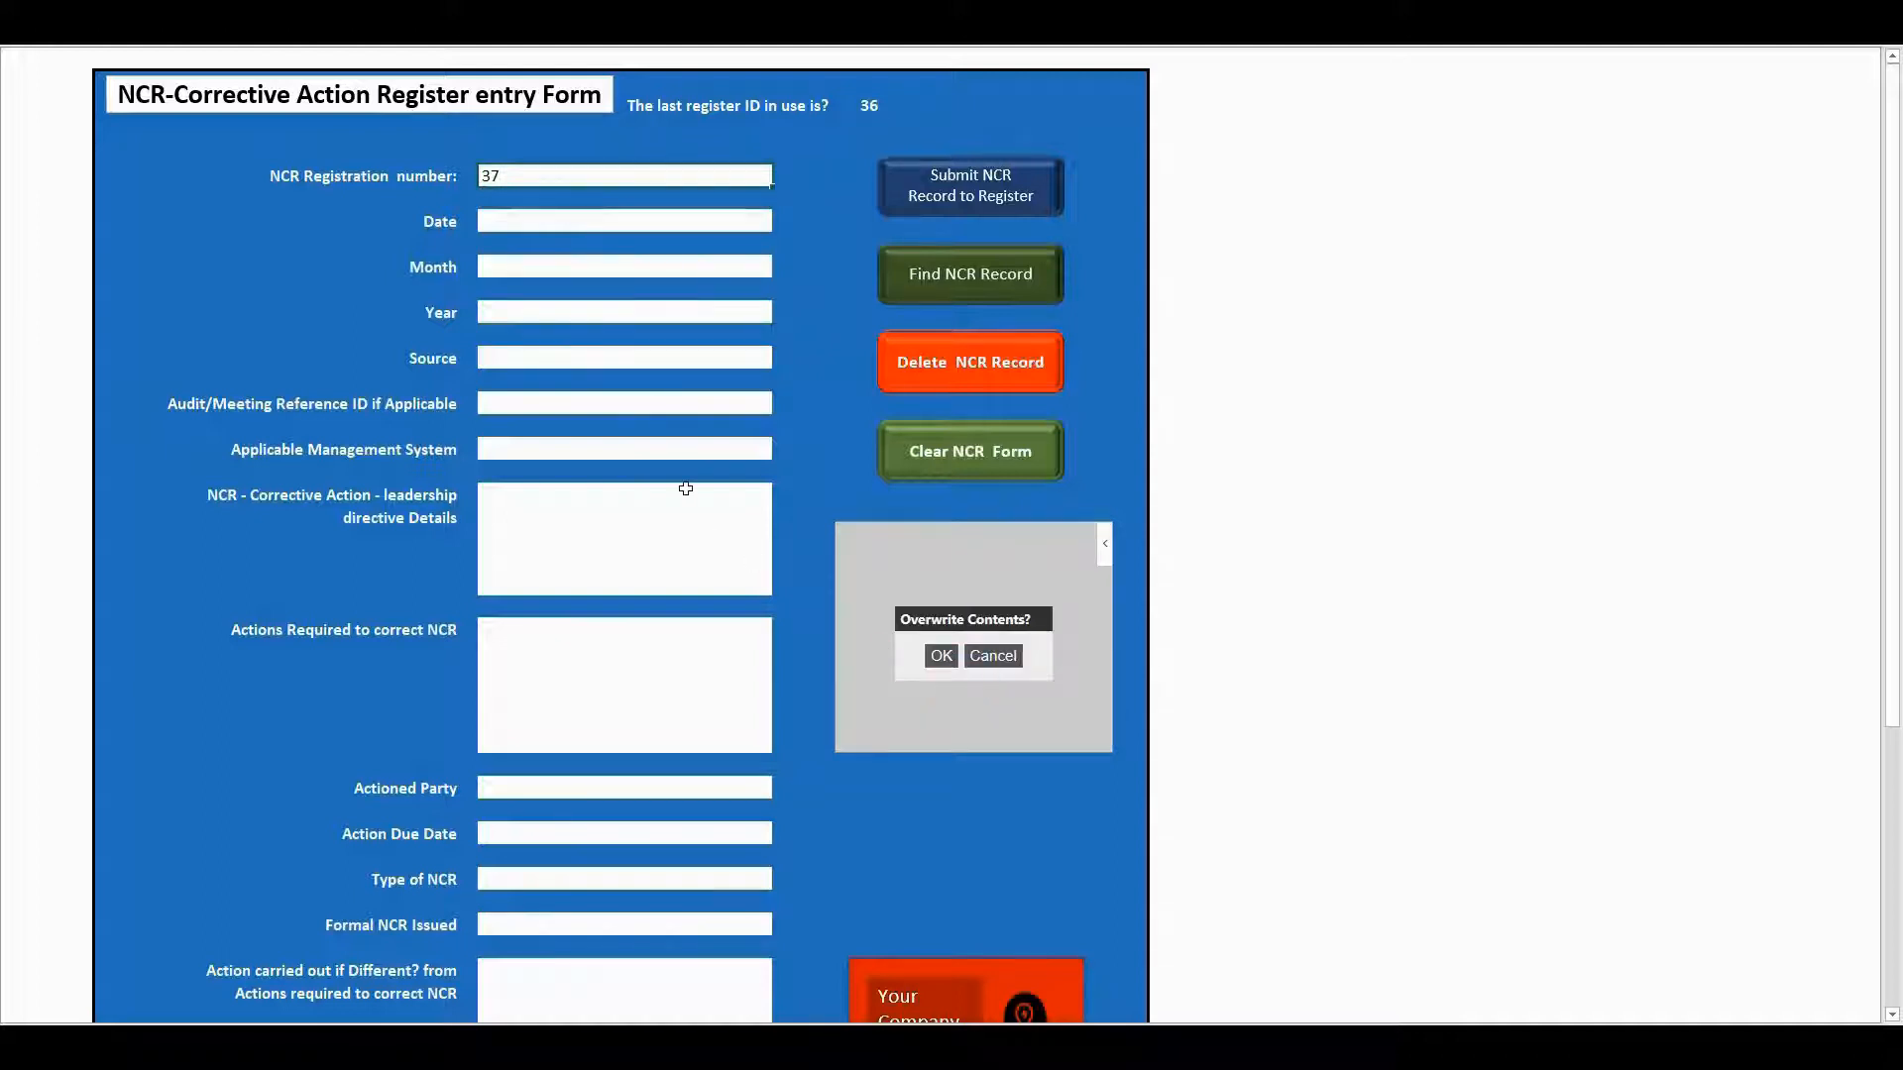
left_click(571, 219)
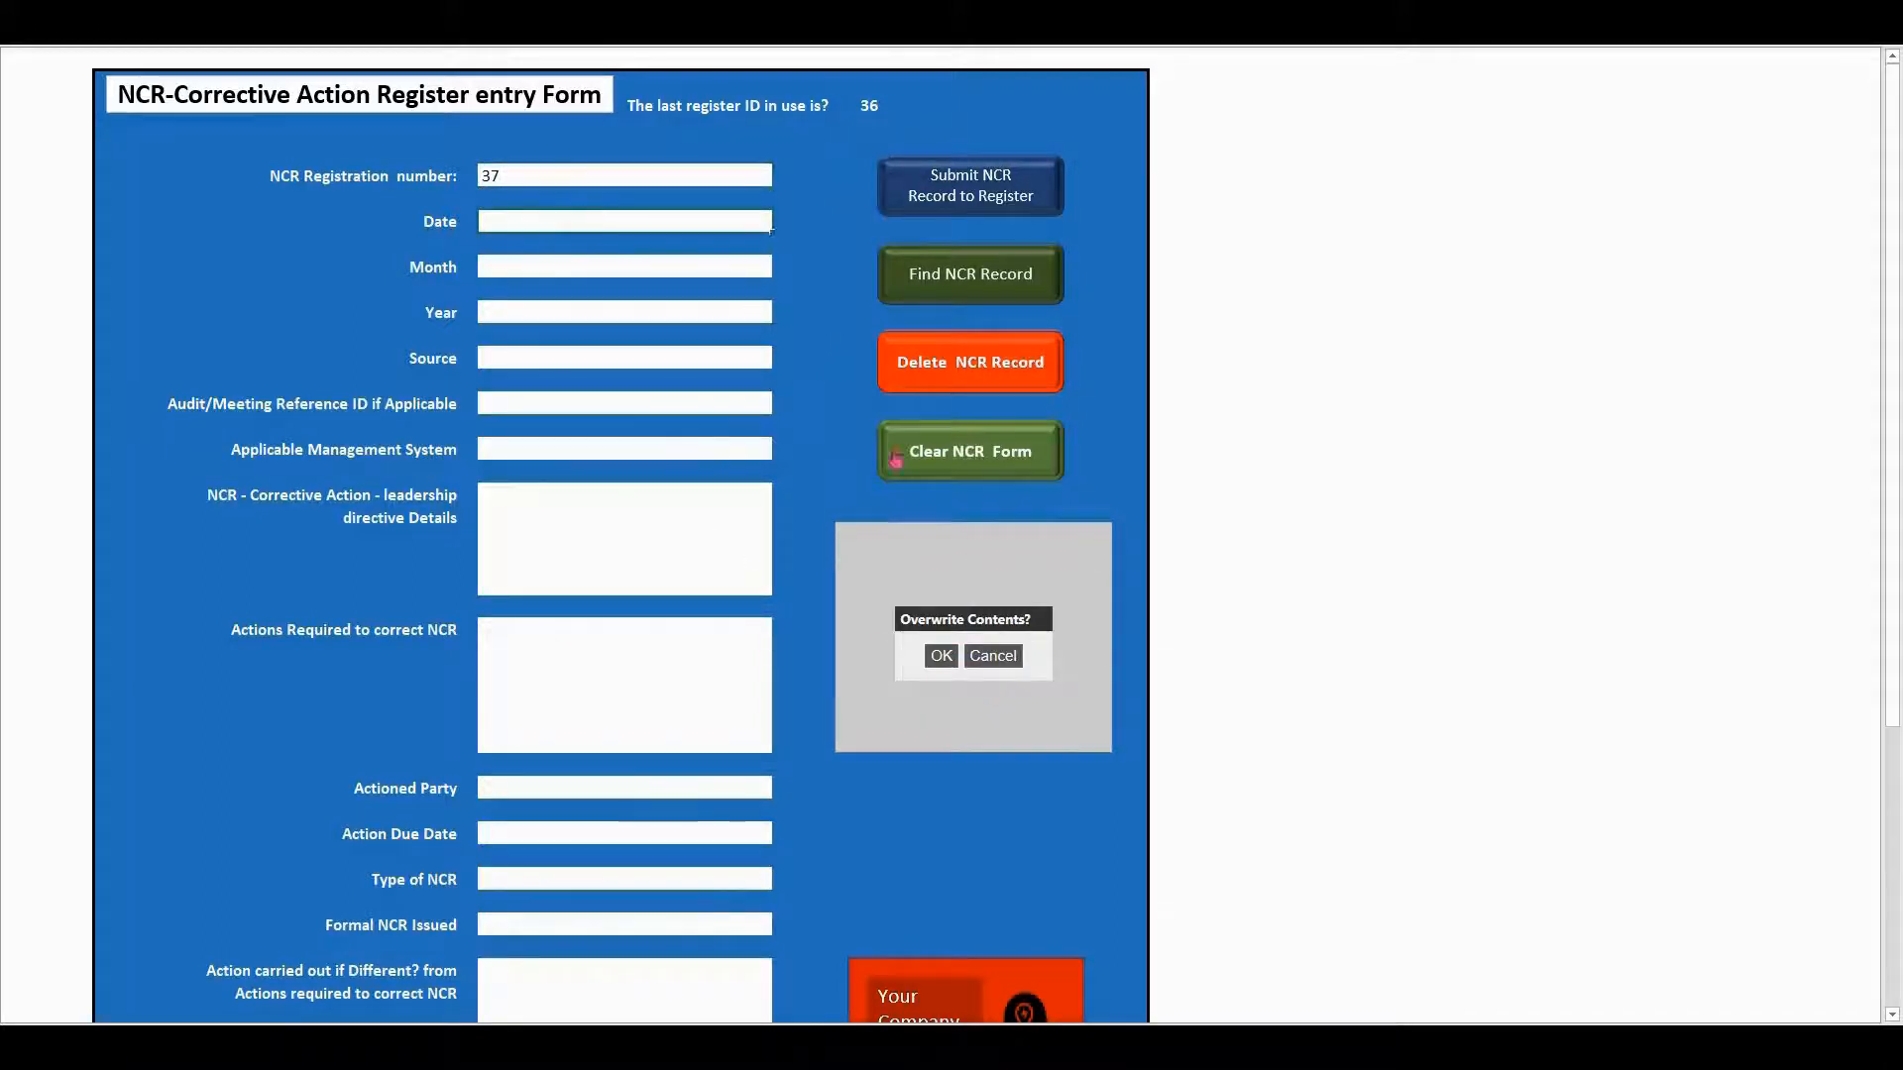
left_click(942, 655)
- Set the NCR record's month to May and its year to 2020
left_click(594, 274)
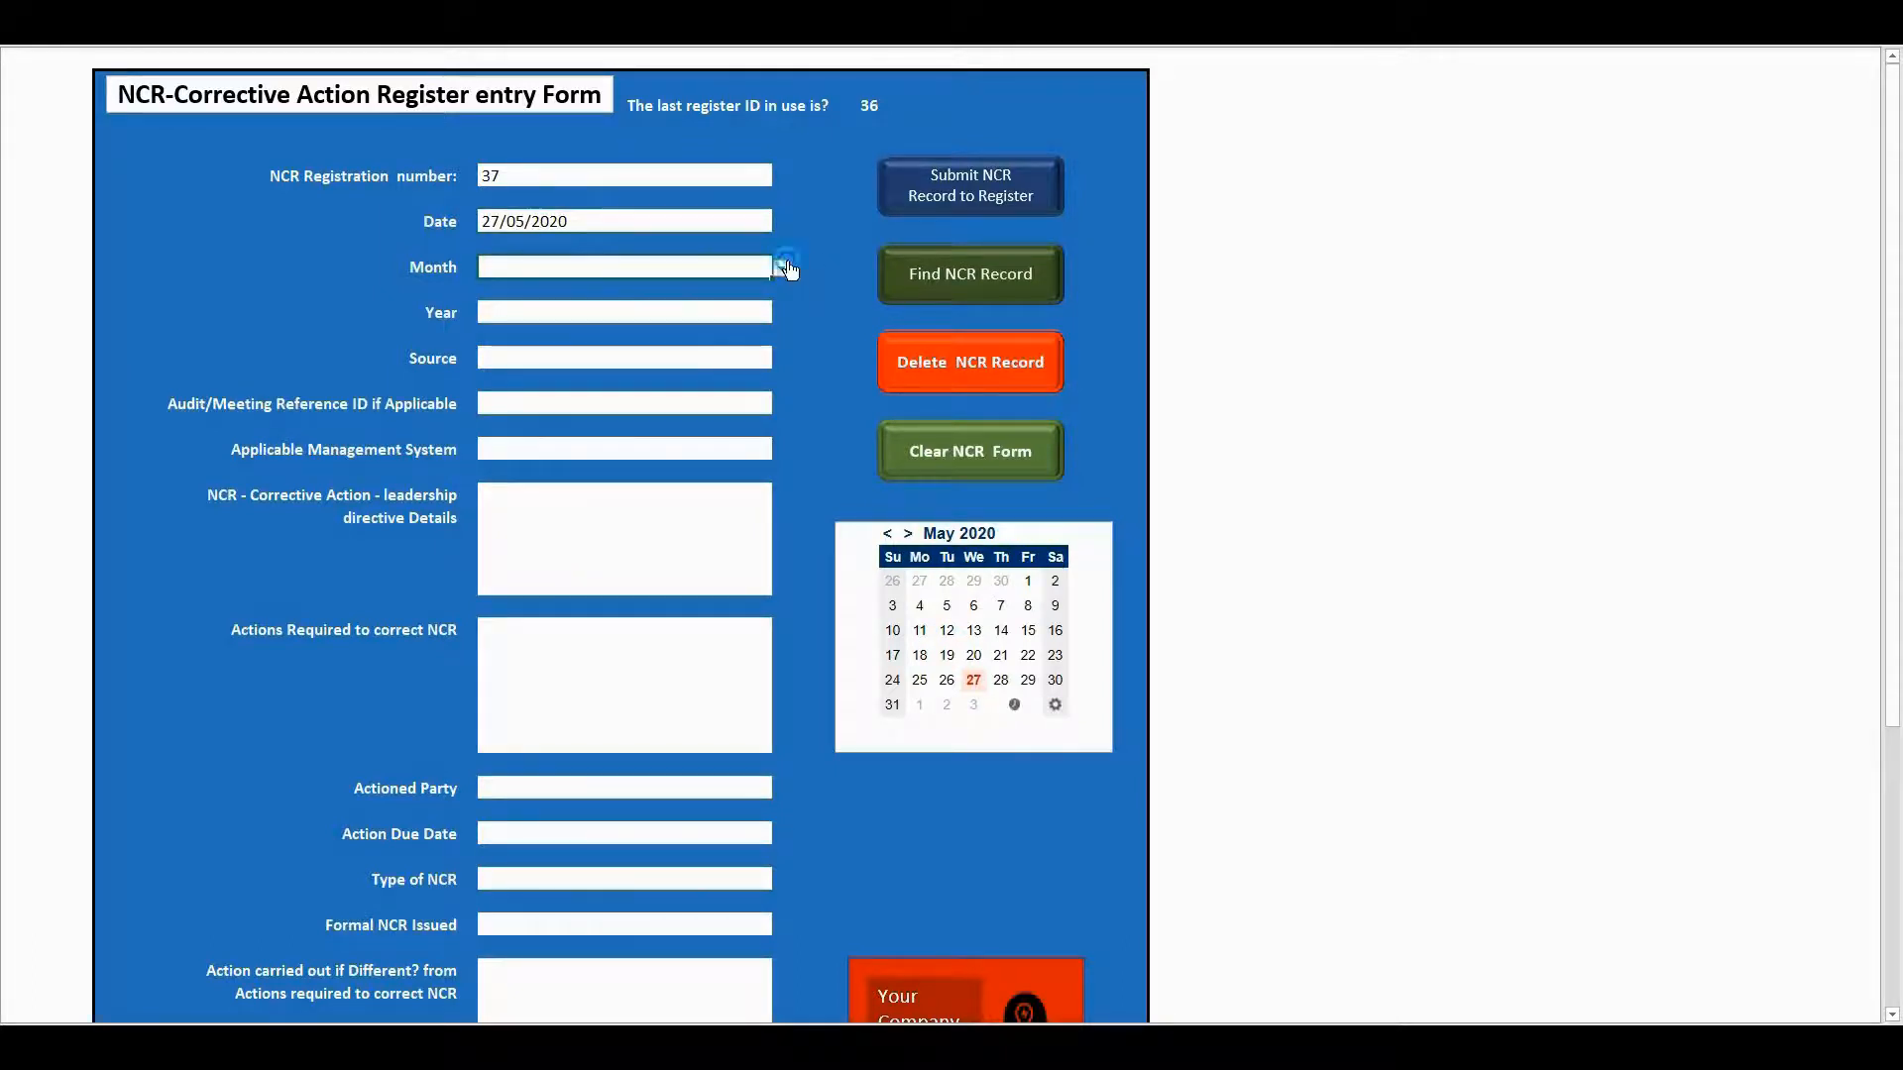
left_click(780, 267)
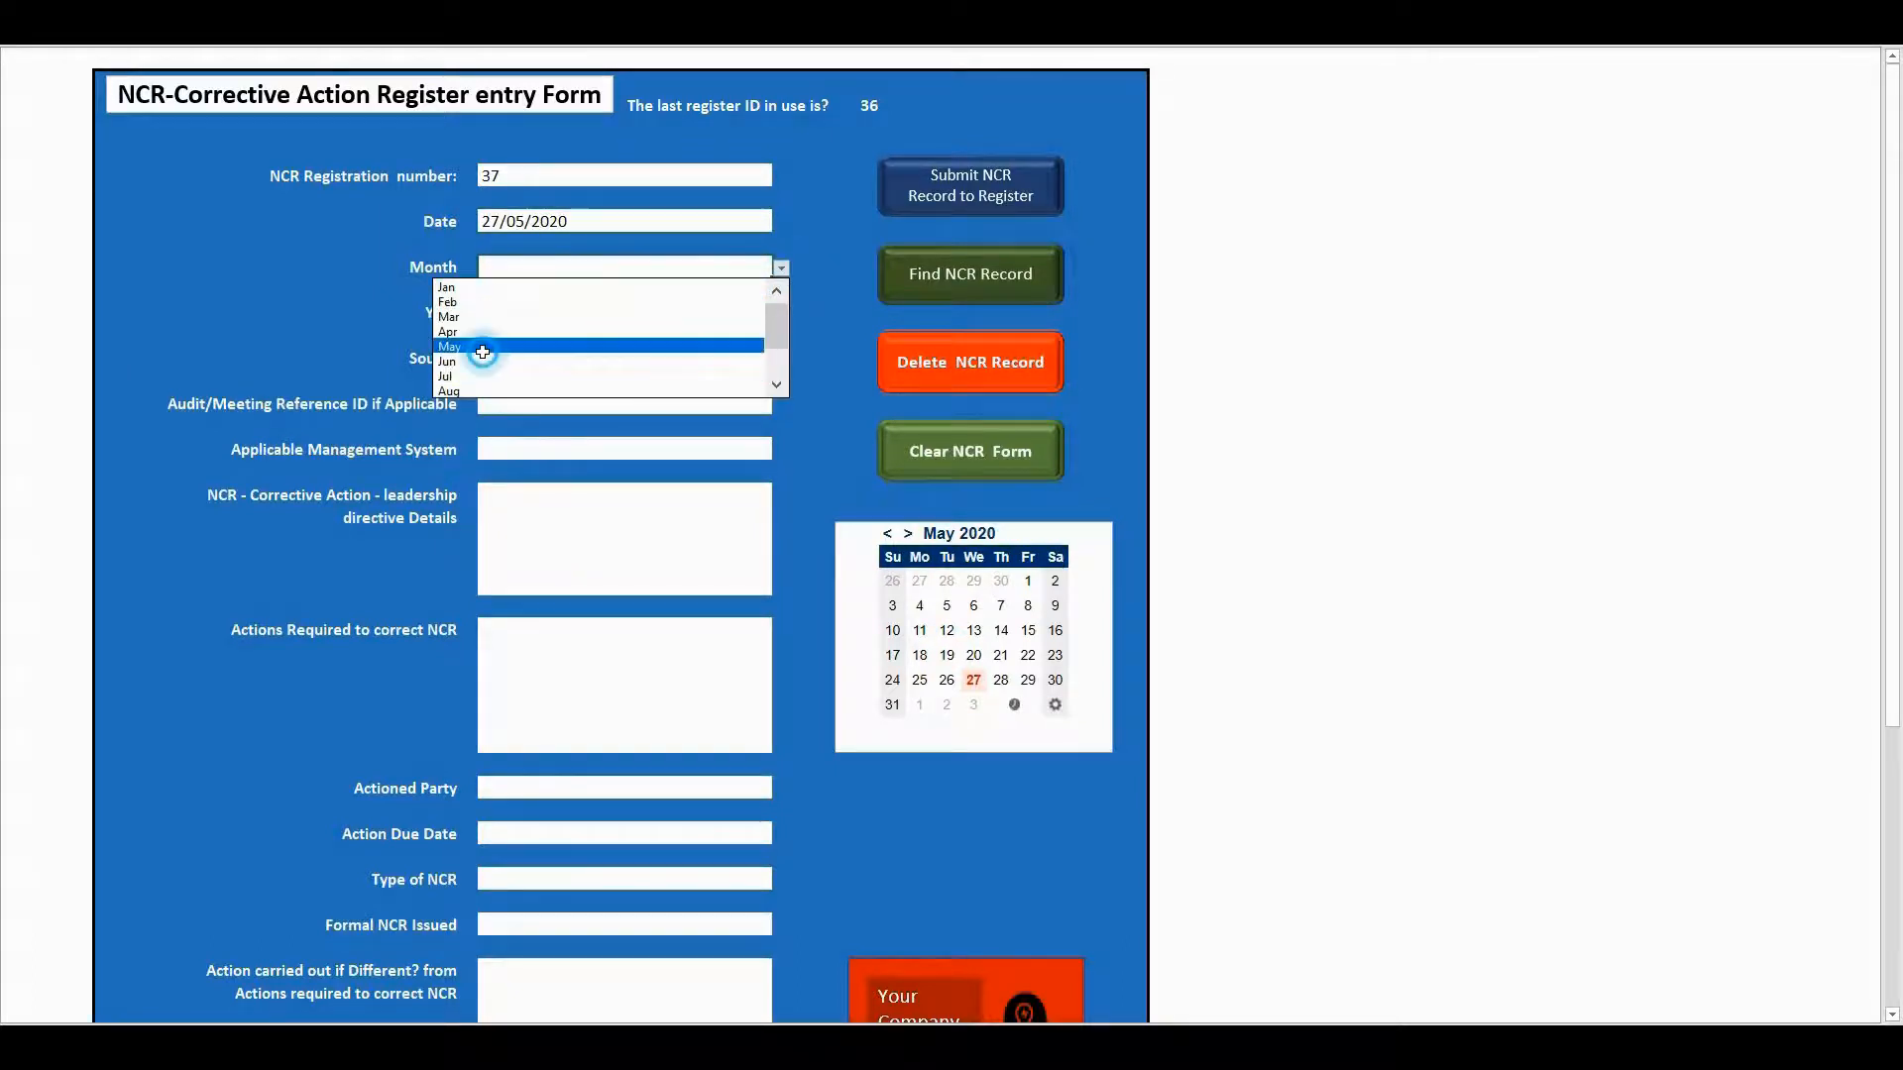
left_click(484, 347)
left_click(535, 311)
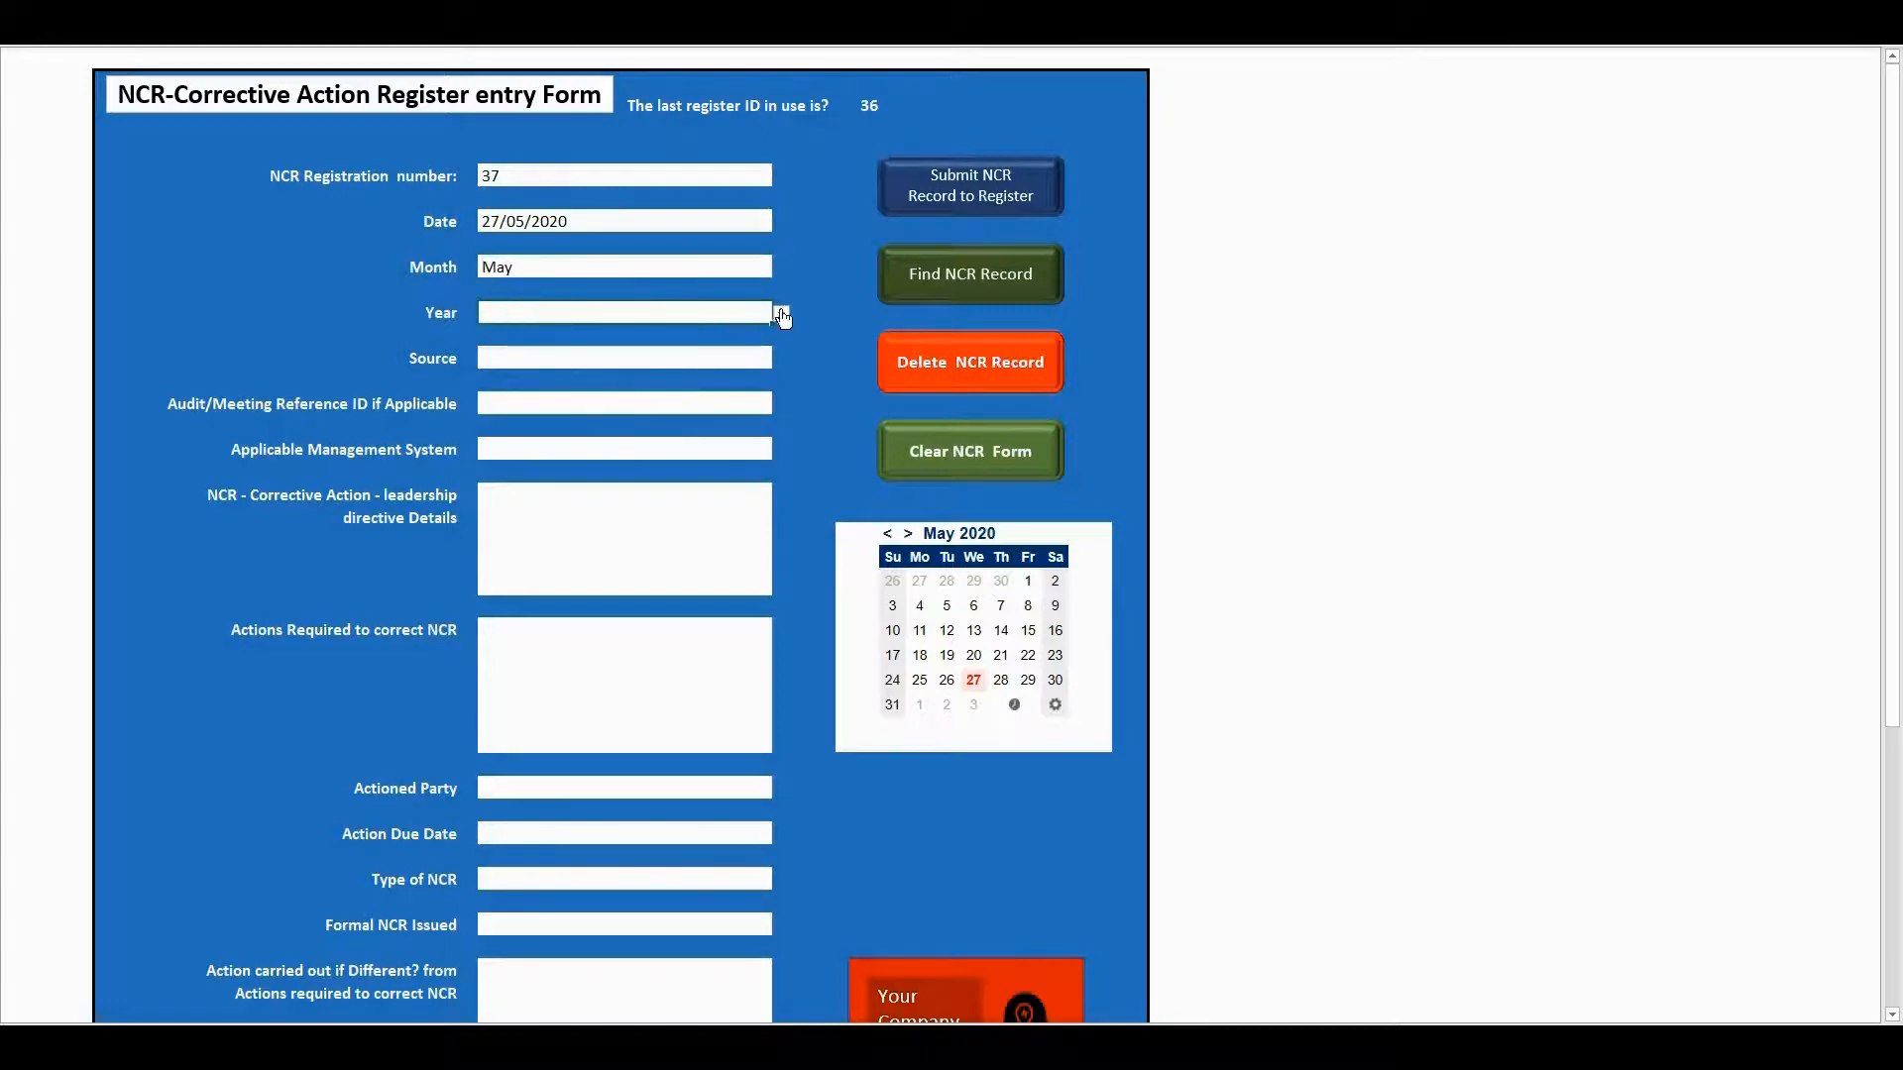
left_click(780, 314)
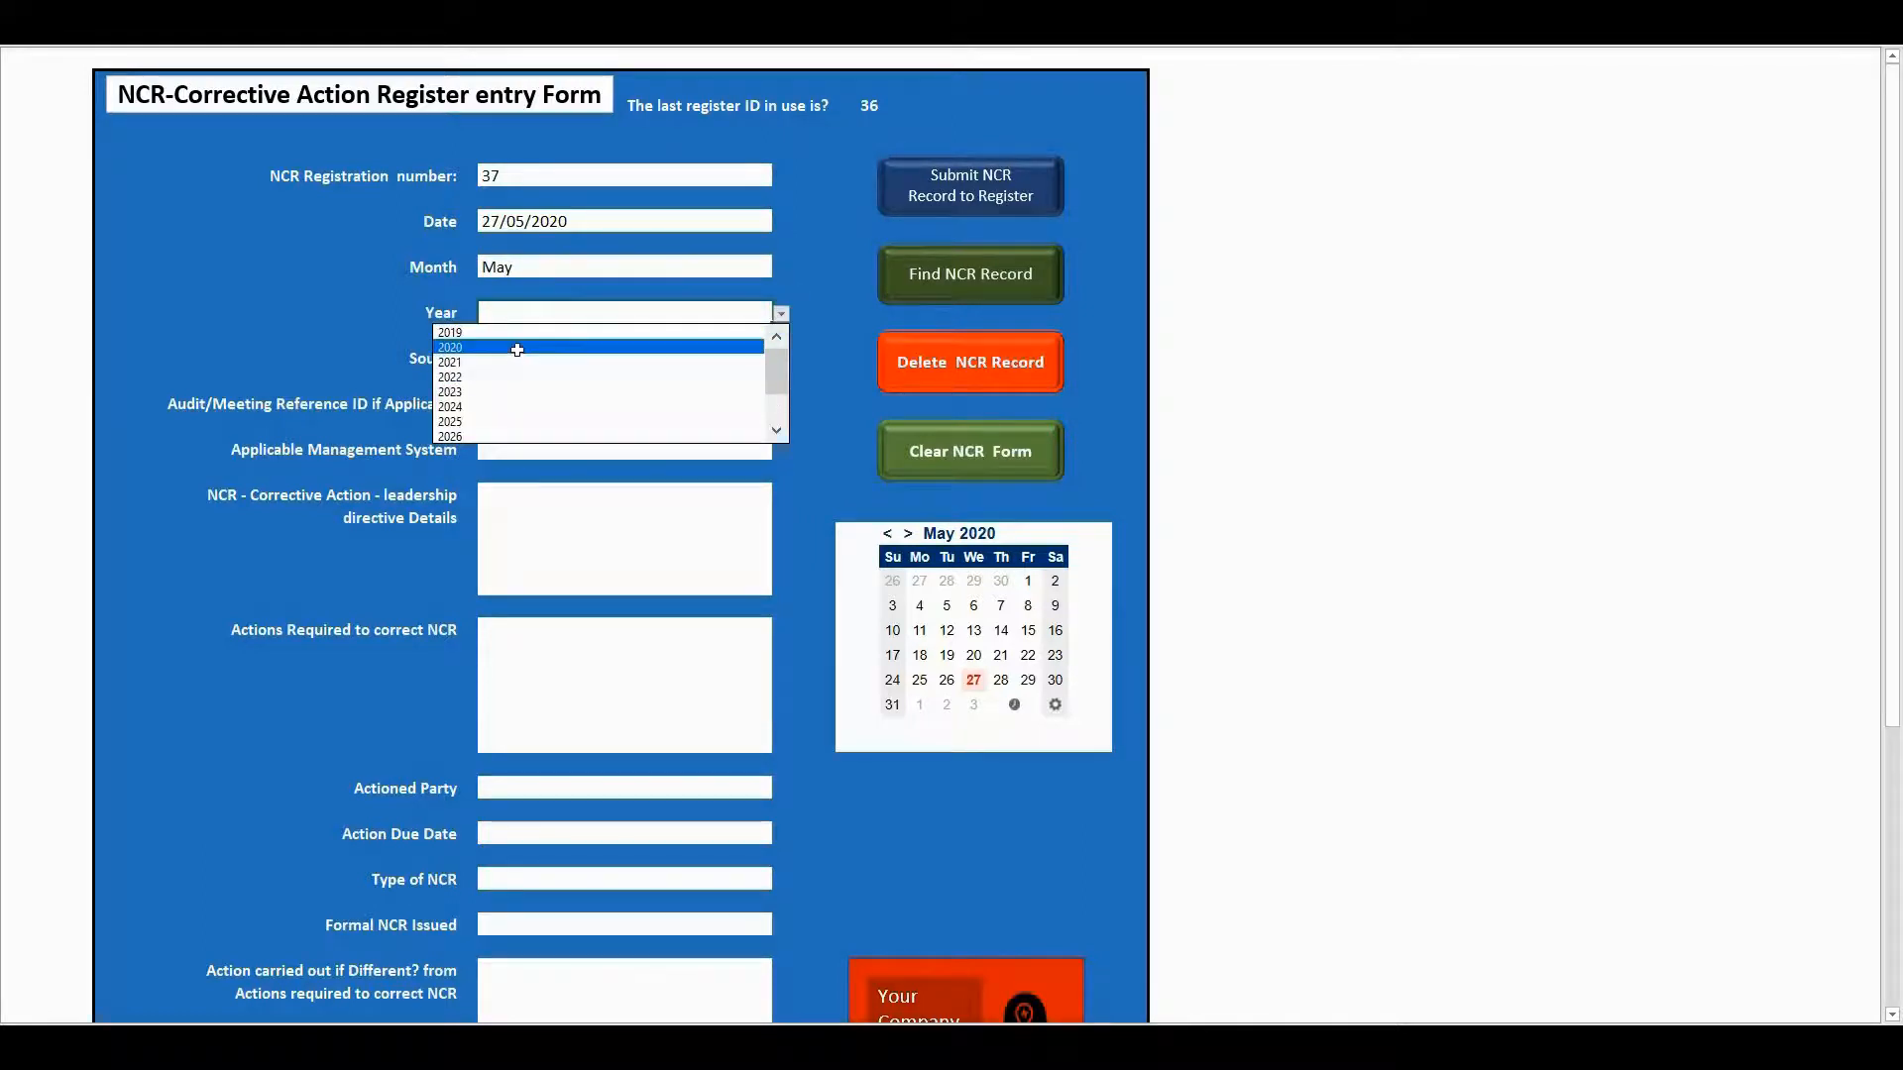
left_click(517, 349)
- Set the source to Management Review defined Action and enter 39 as the audit/meeting reference ID
left_click(519, 353)
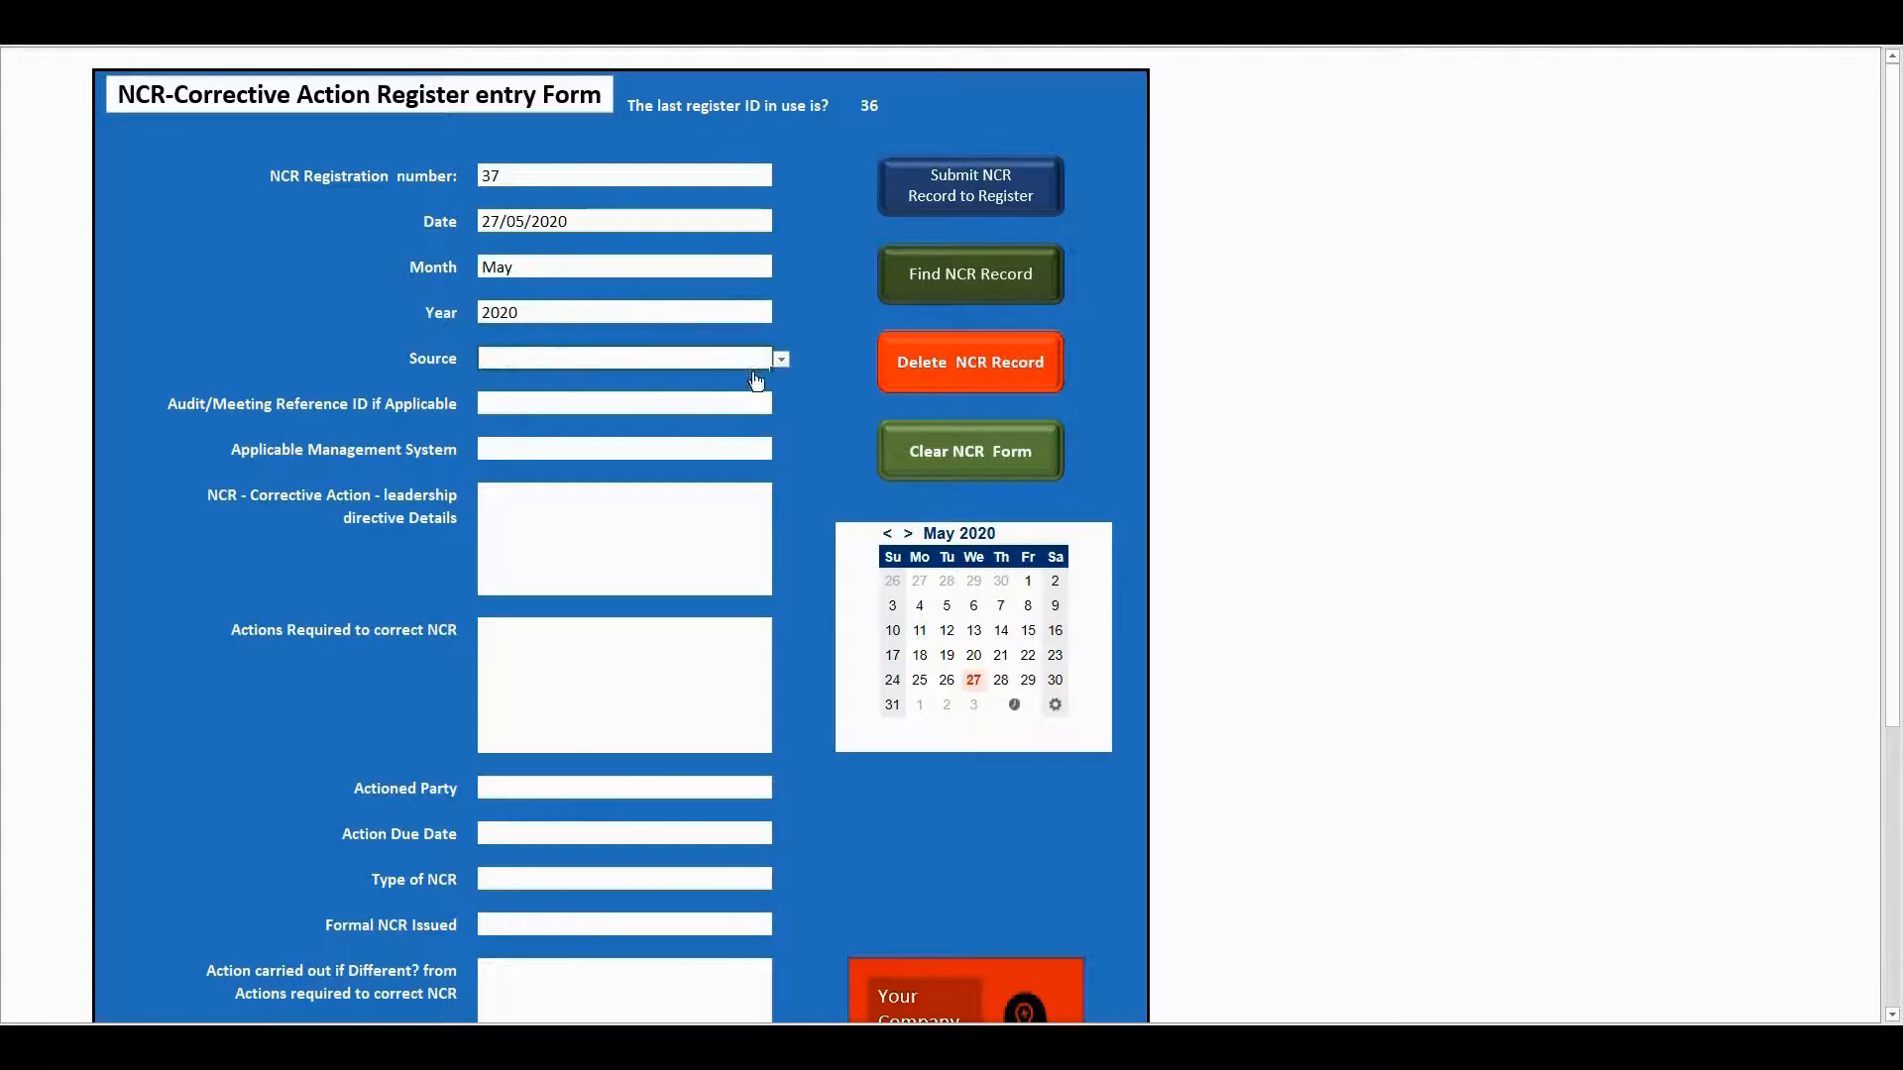
left_click(780, 363)
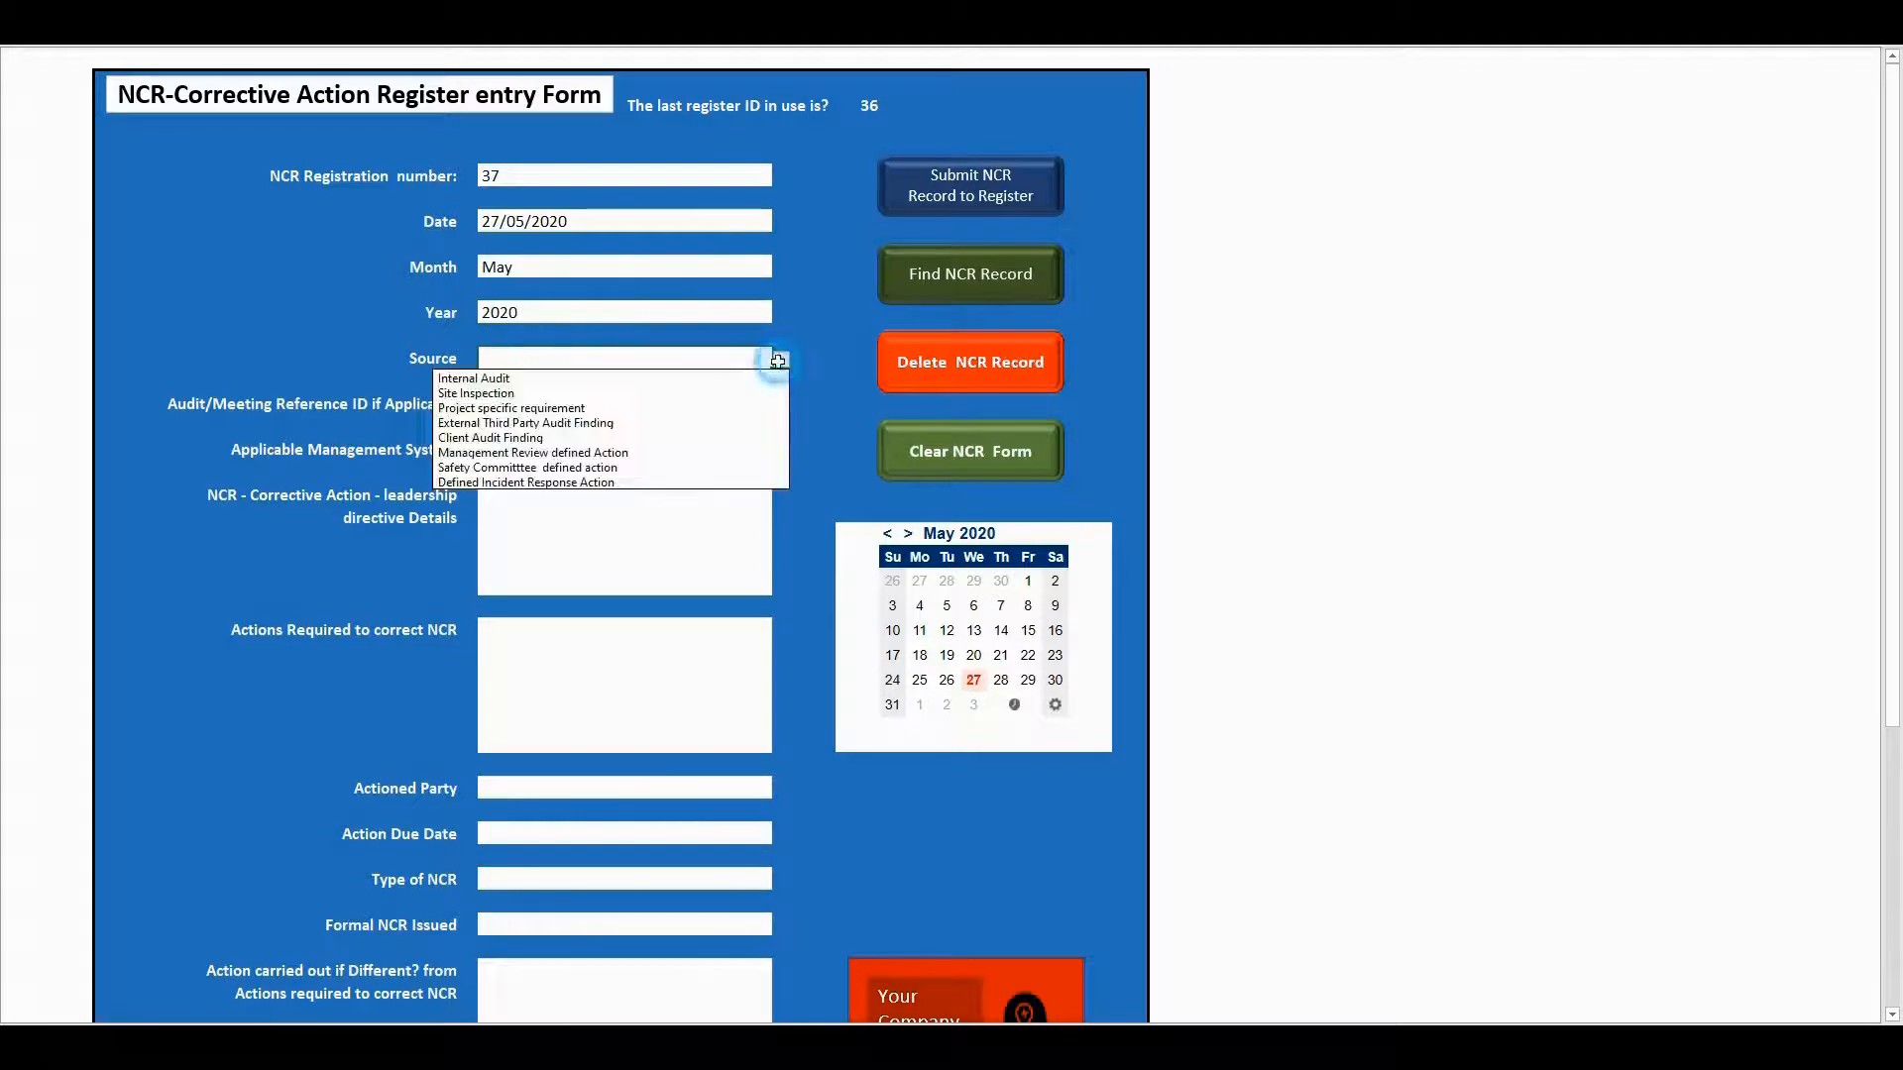
left_click(569, 453)
left_click(579, 408)
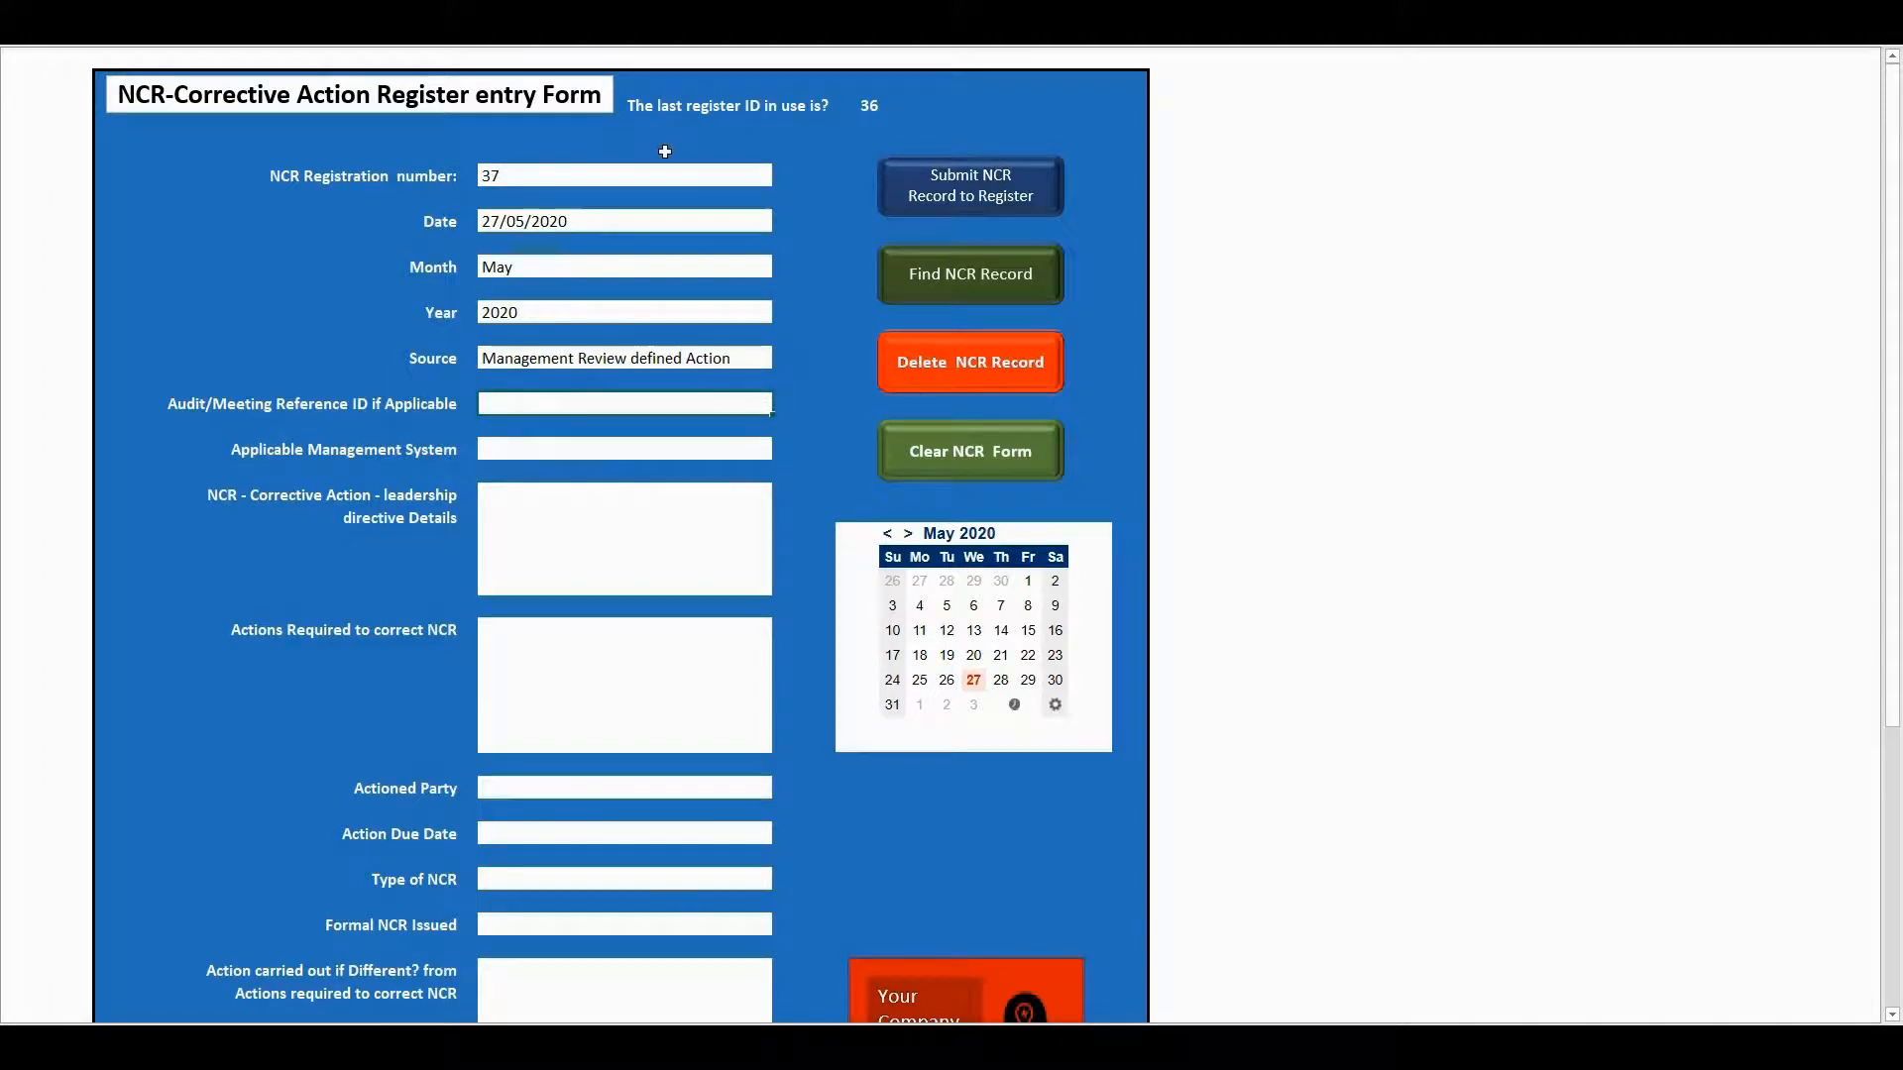
type("39")
- Set the management system to Safety and enter directive details "Determine means to quickly and effectively record P P E to Individuals by issuing Department."
left_click(525, 447)
left_click(782, 450)
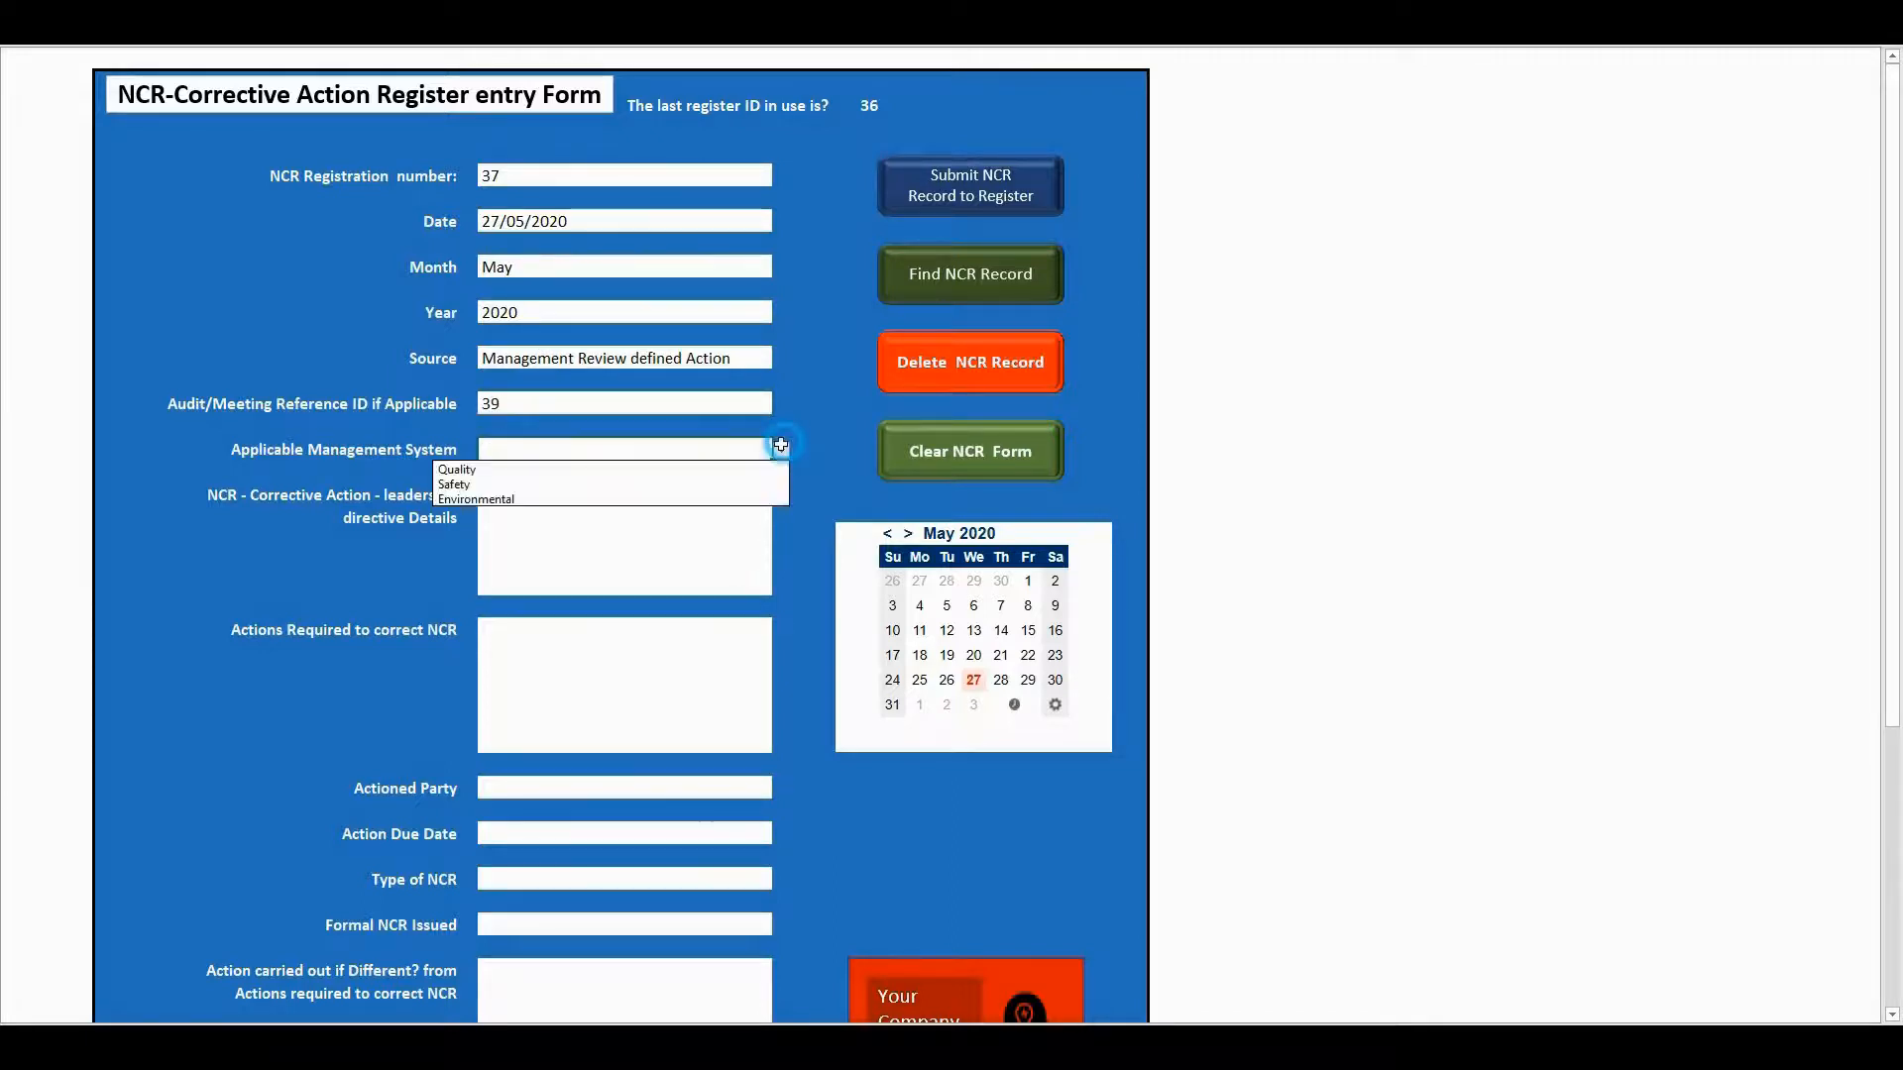
left_click(511, 486)
left_click(514, 510)
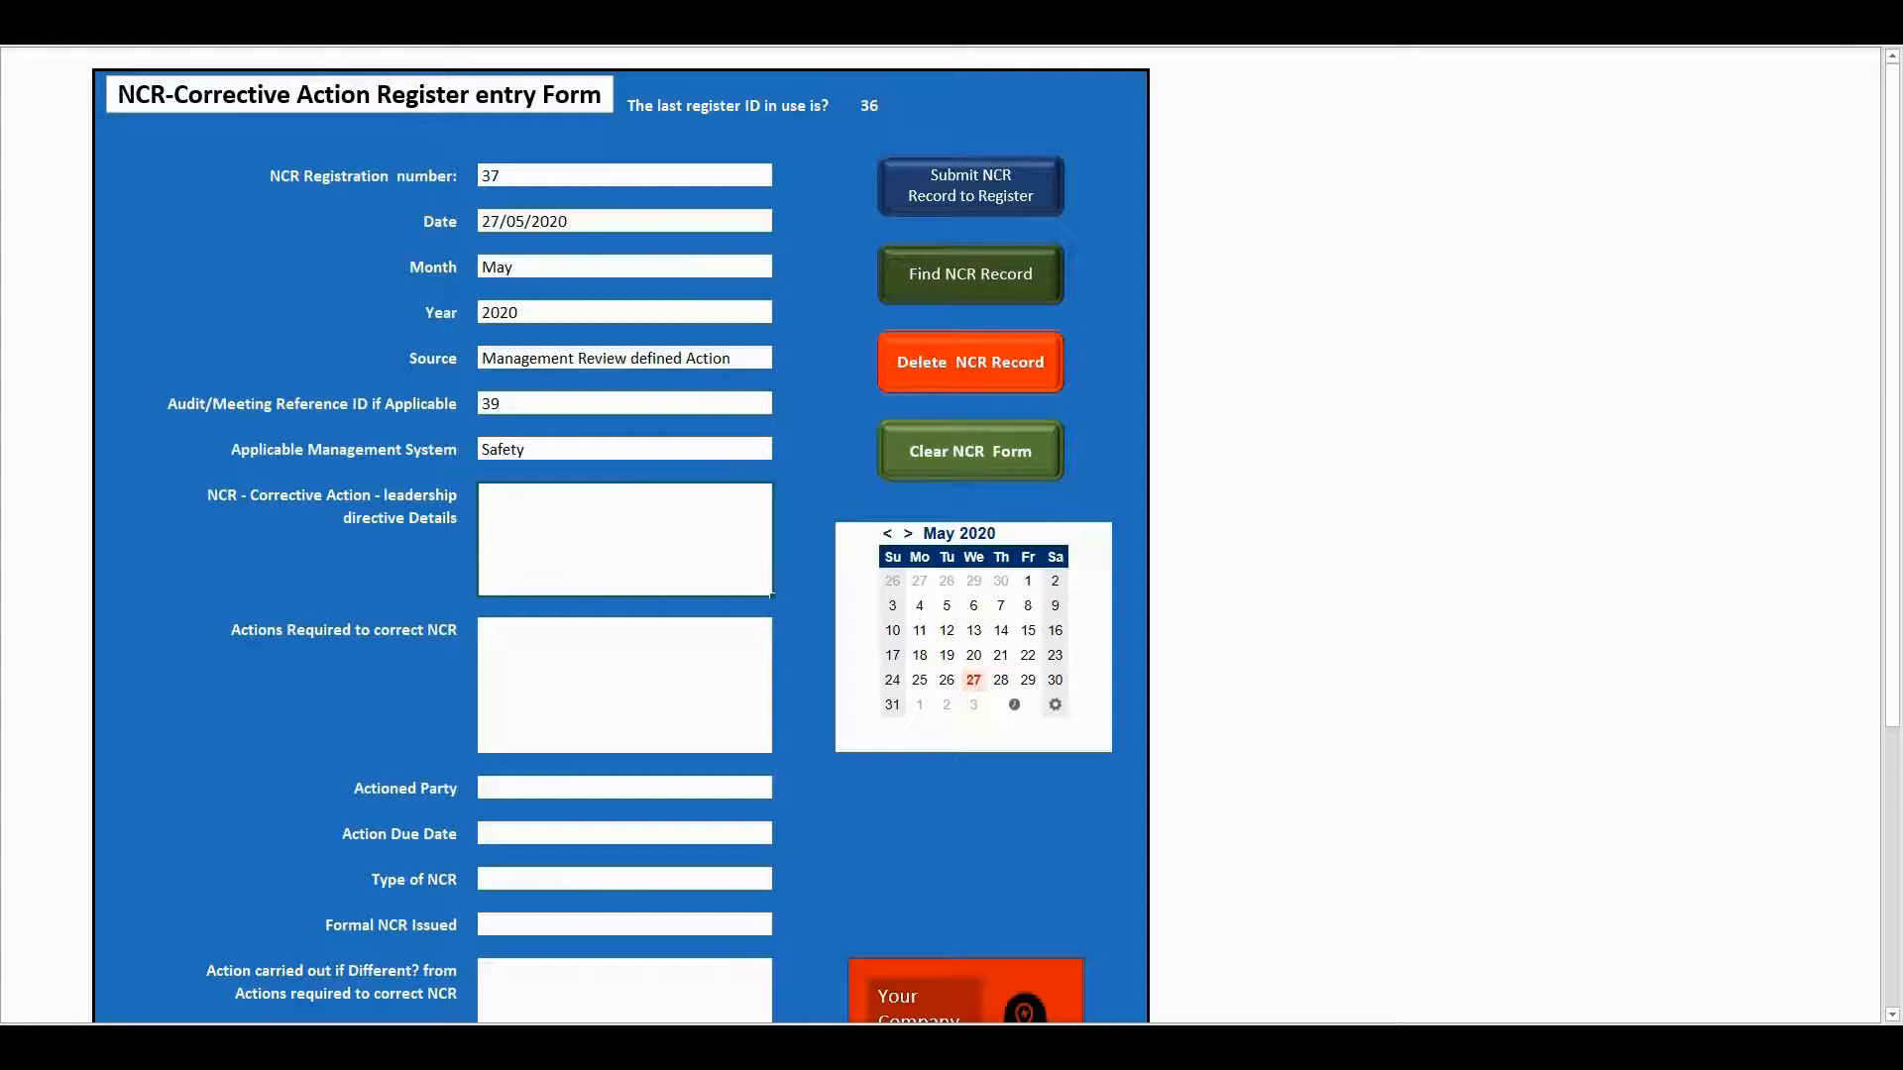
type("Determine means to quickly and effectively record P P E to Individuals by issuing Department.")
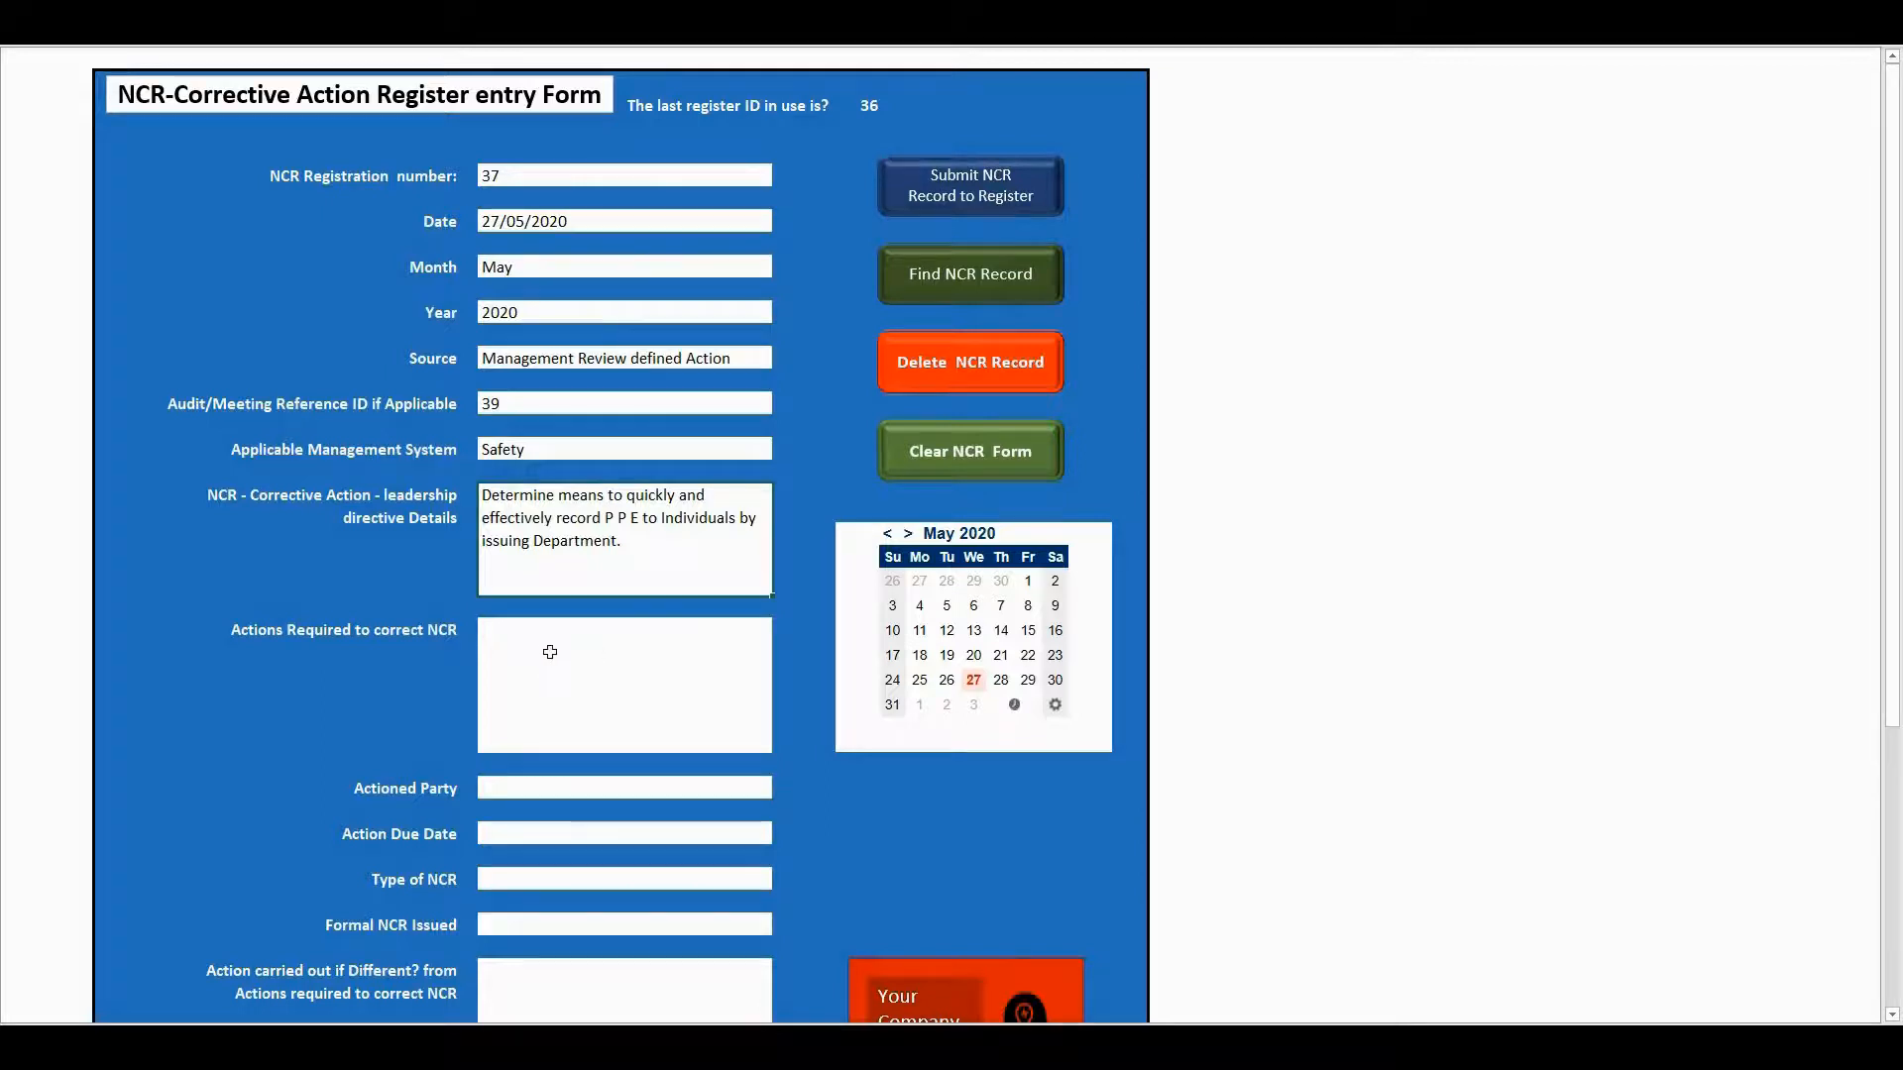
- Enter "As Above" for the actions required to correct the NCR and "HSE Dept" as the actioned party
left_click(544, 653)
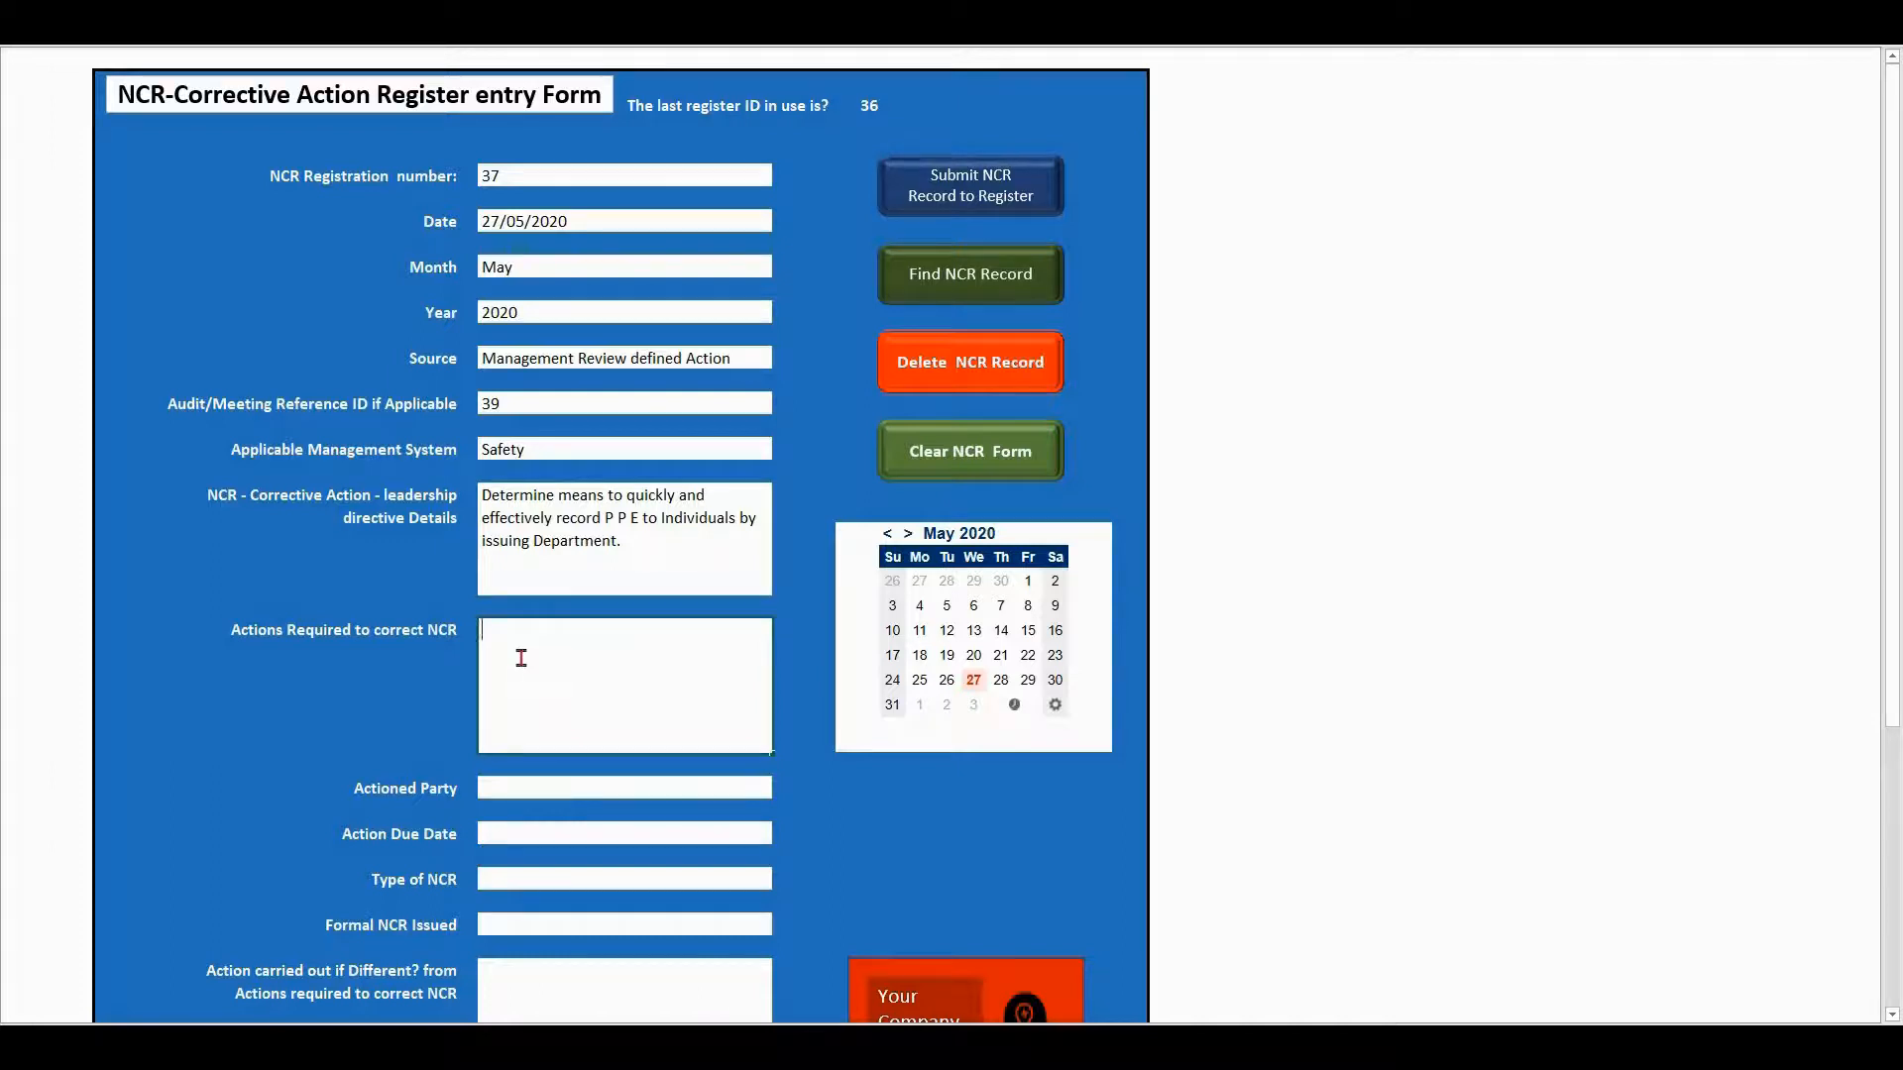
type("As Ab")
left_click(543, 793)
type("HSE Dept")
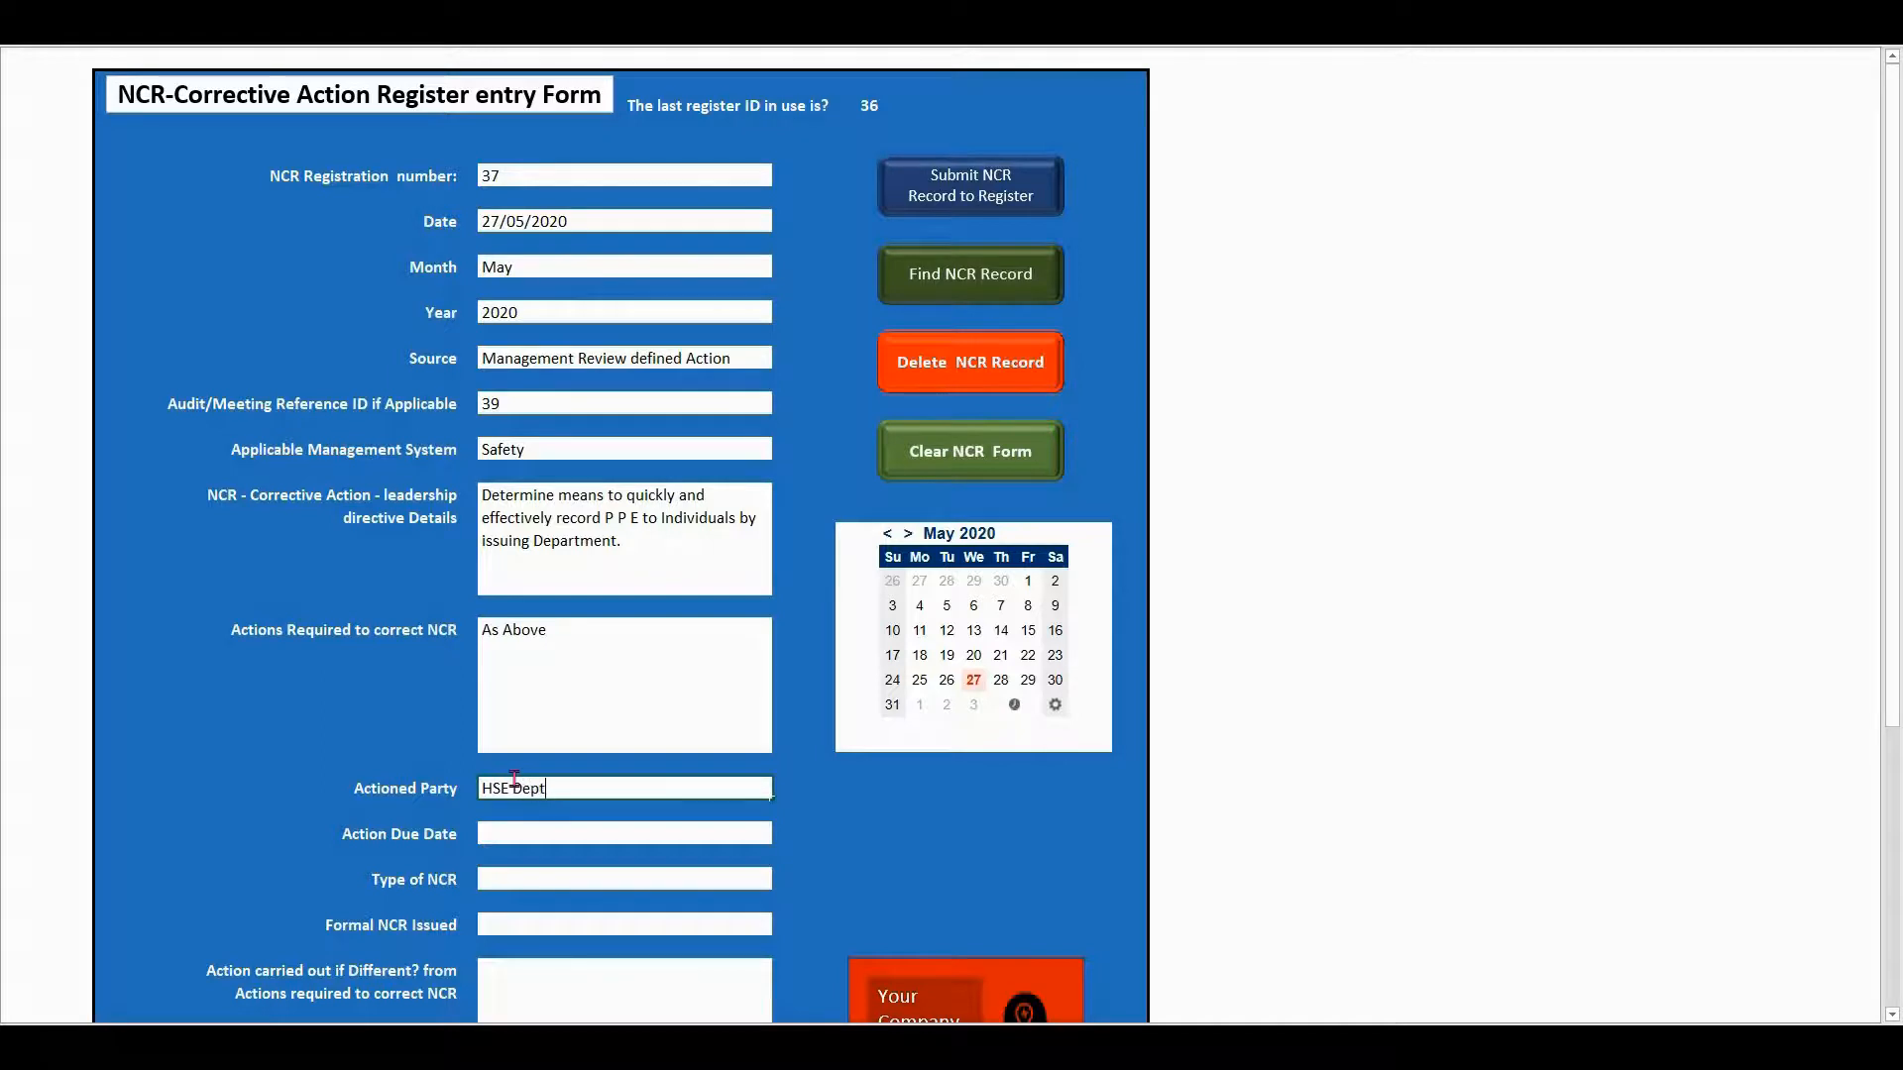
- Set the action due date to 03/06/2020 from the calendar and the type of NCR to Internal Recipient
left_click(530, 830)
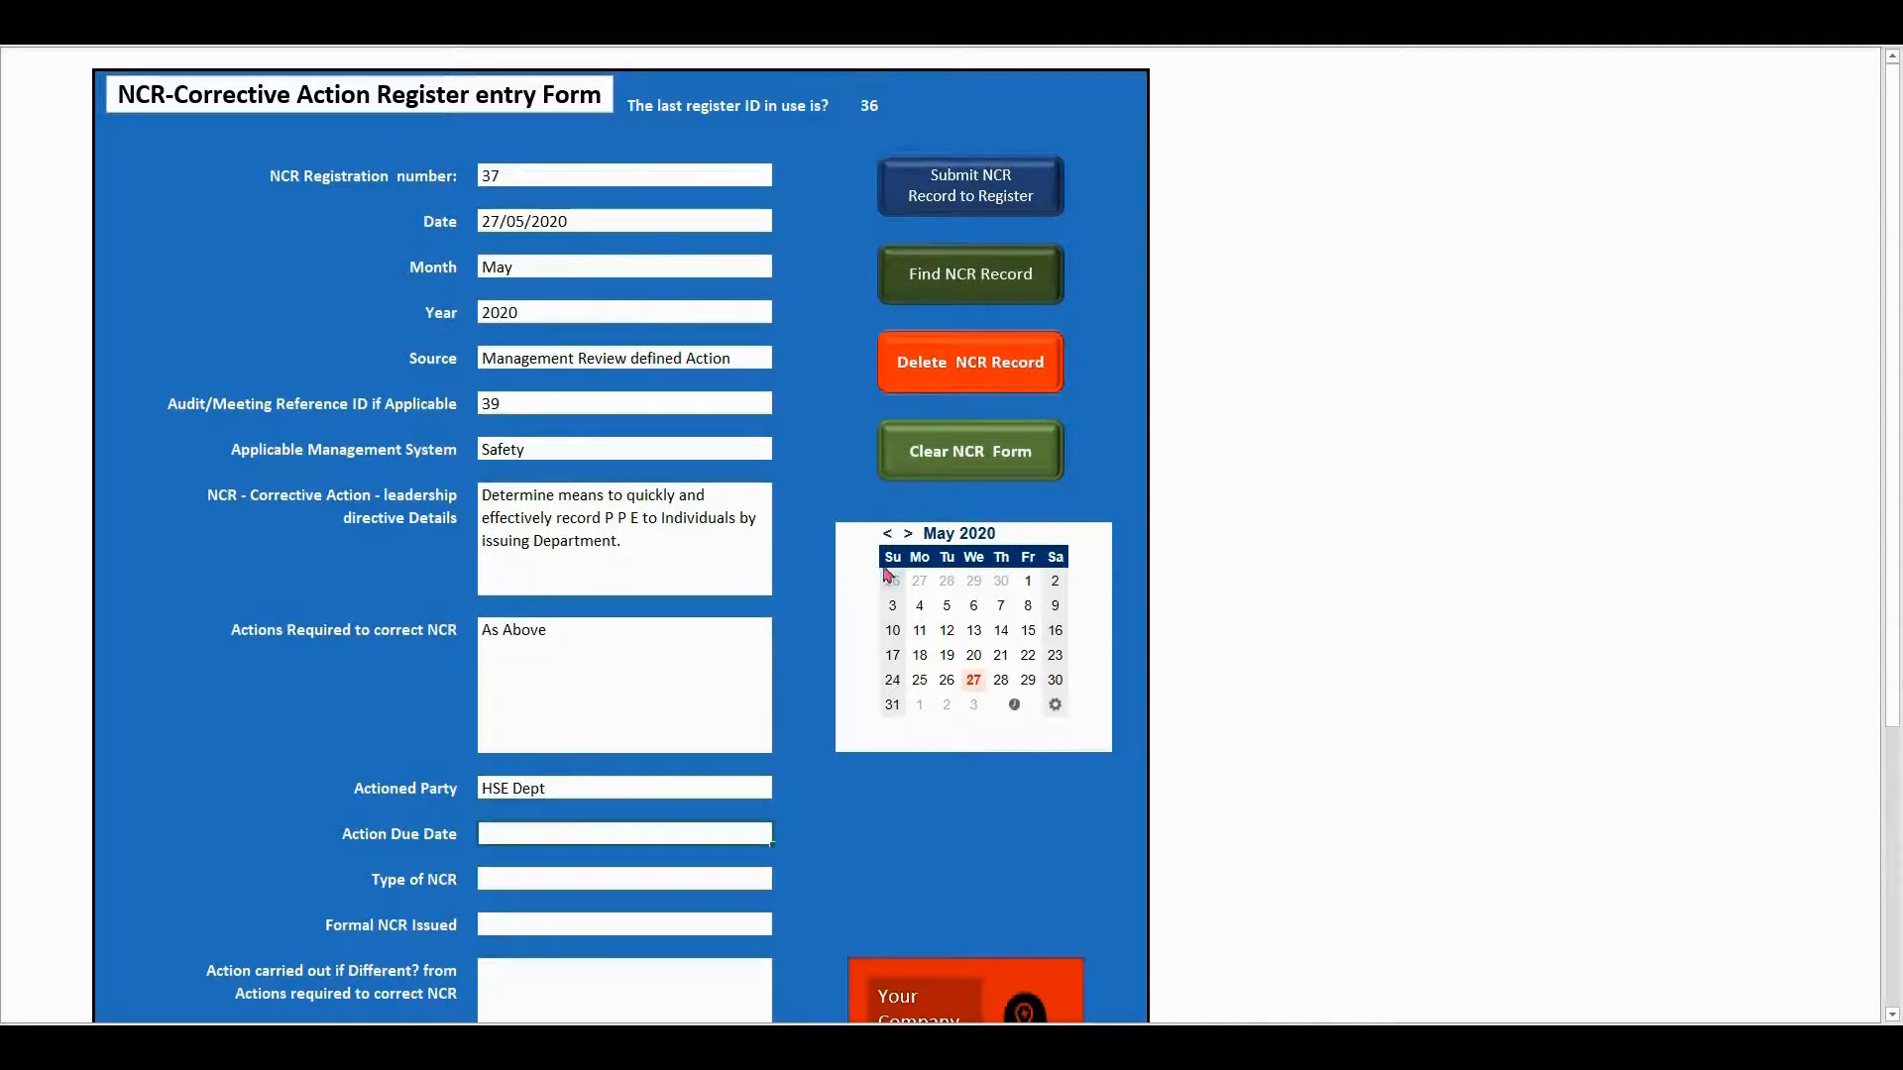
left_click(907, 535)
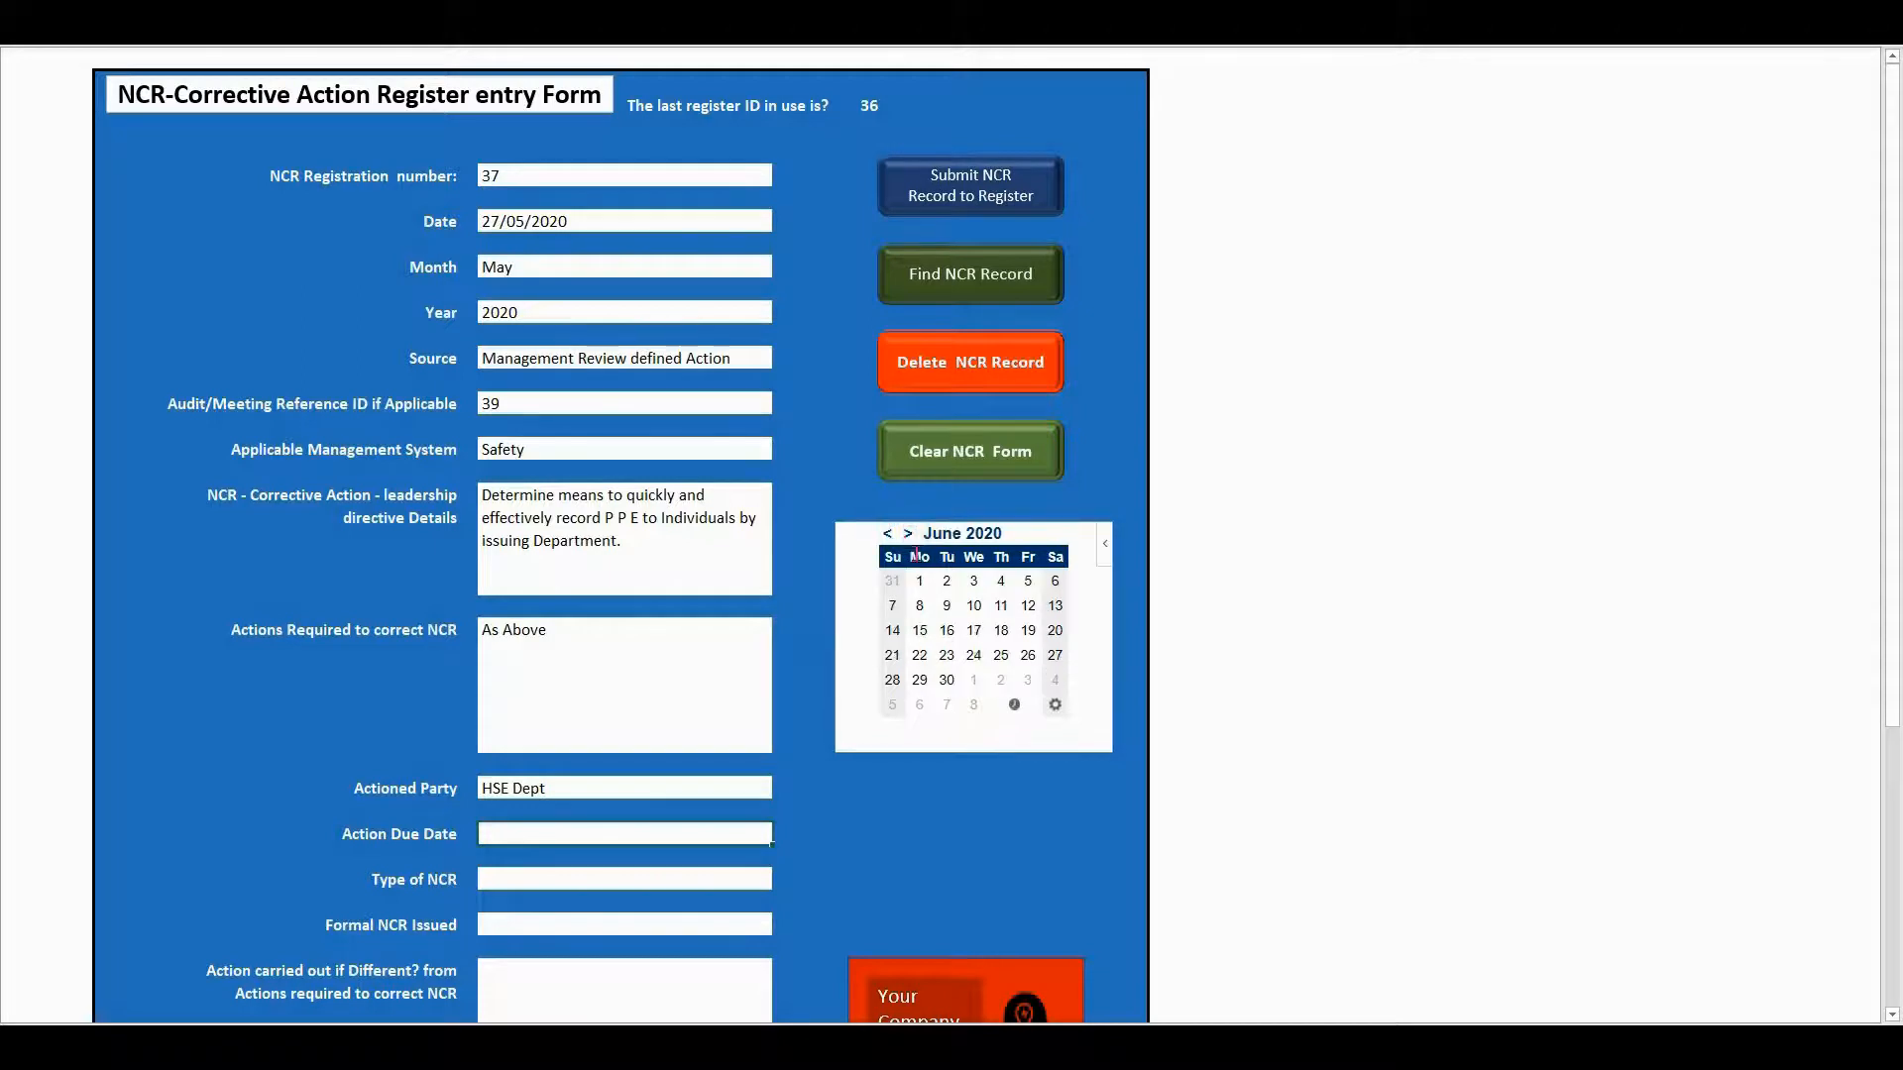
left_click(972, 583)
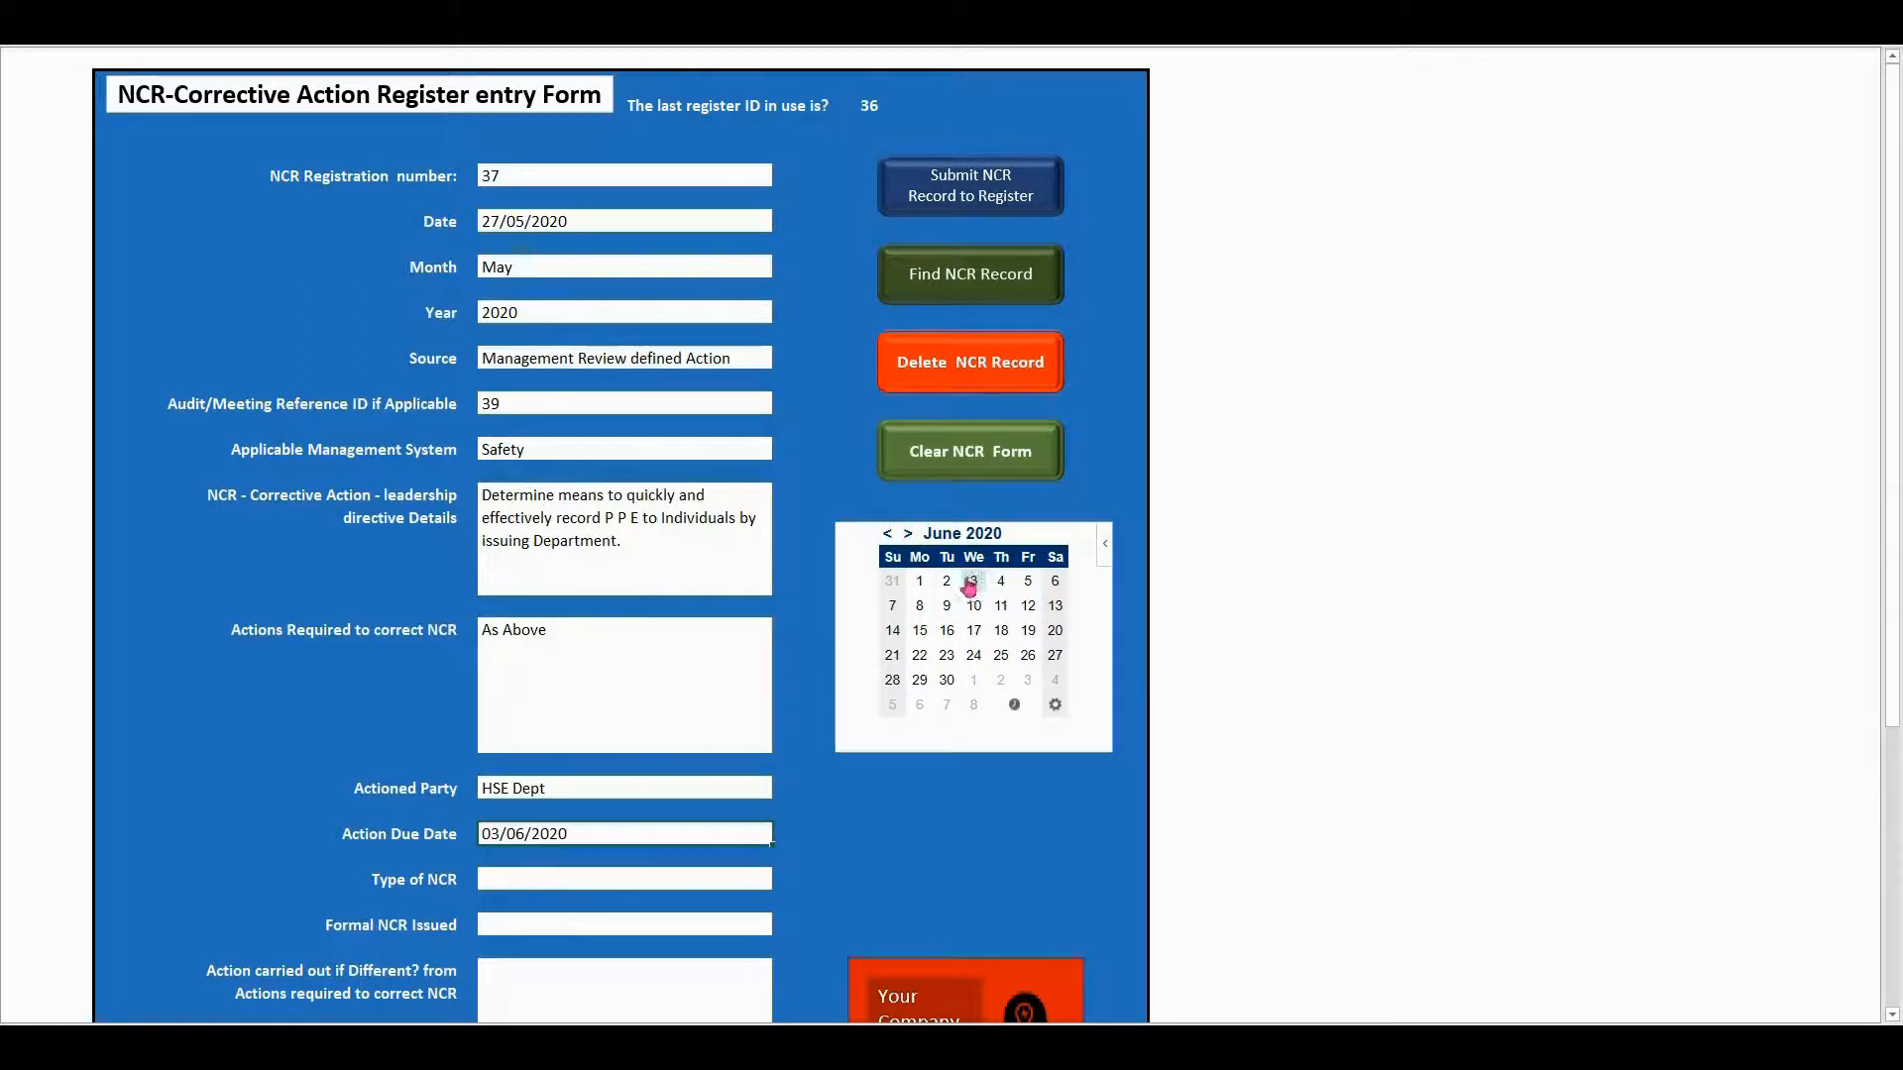
left_click(547, 875)
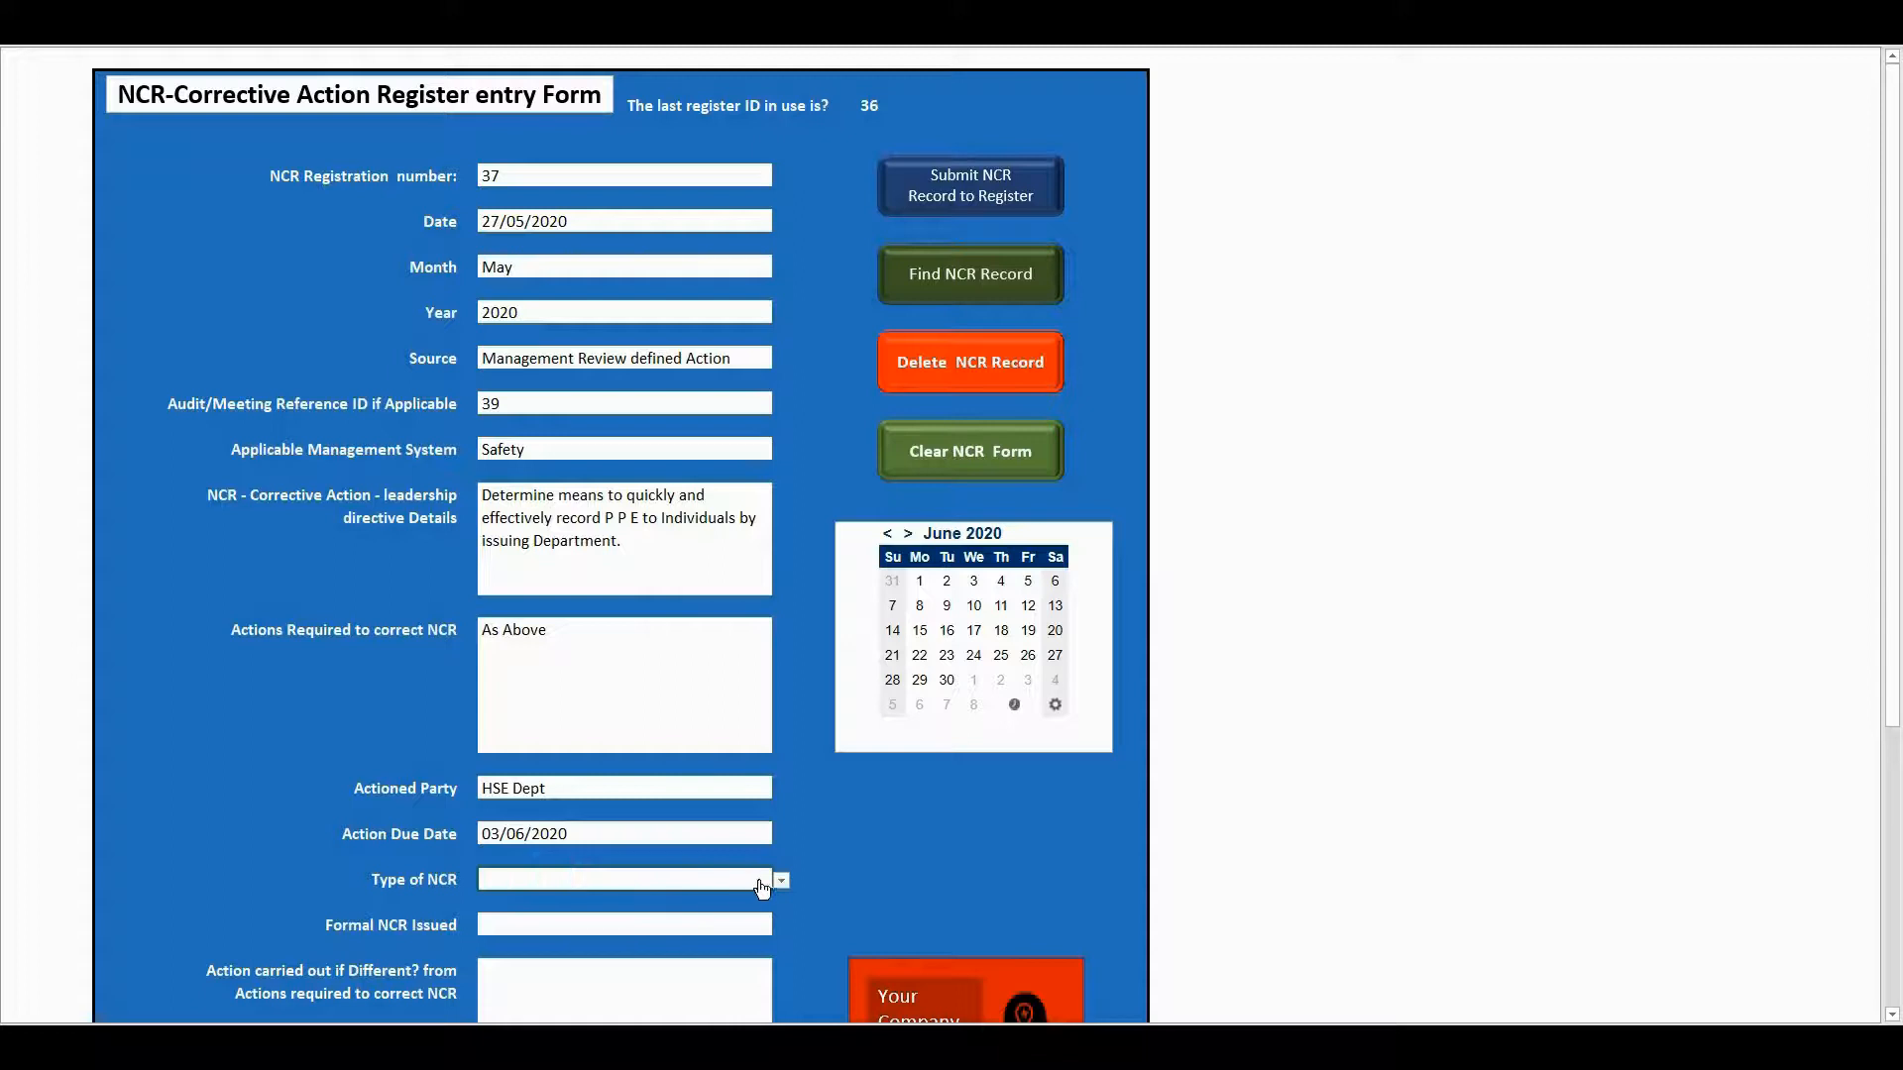
left_click(782, 880)
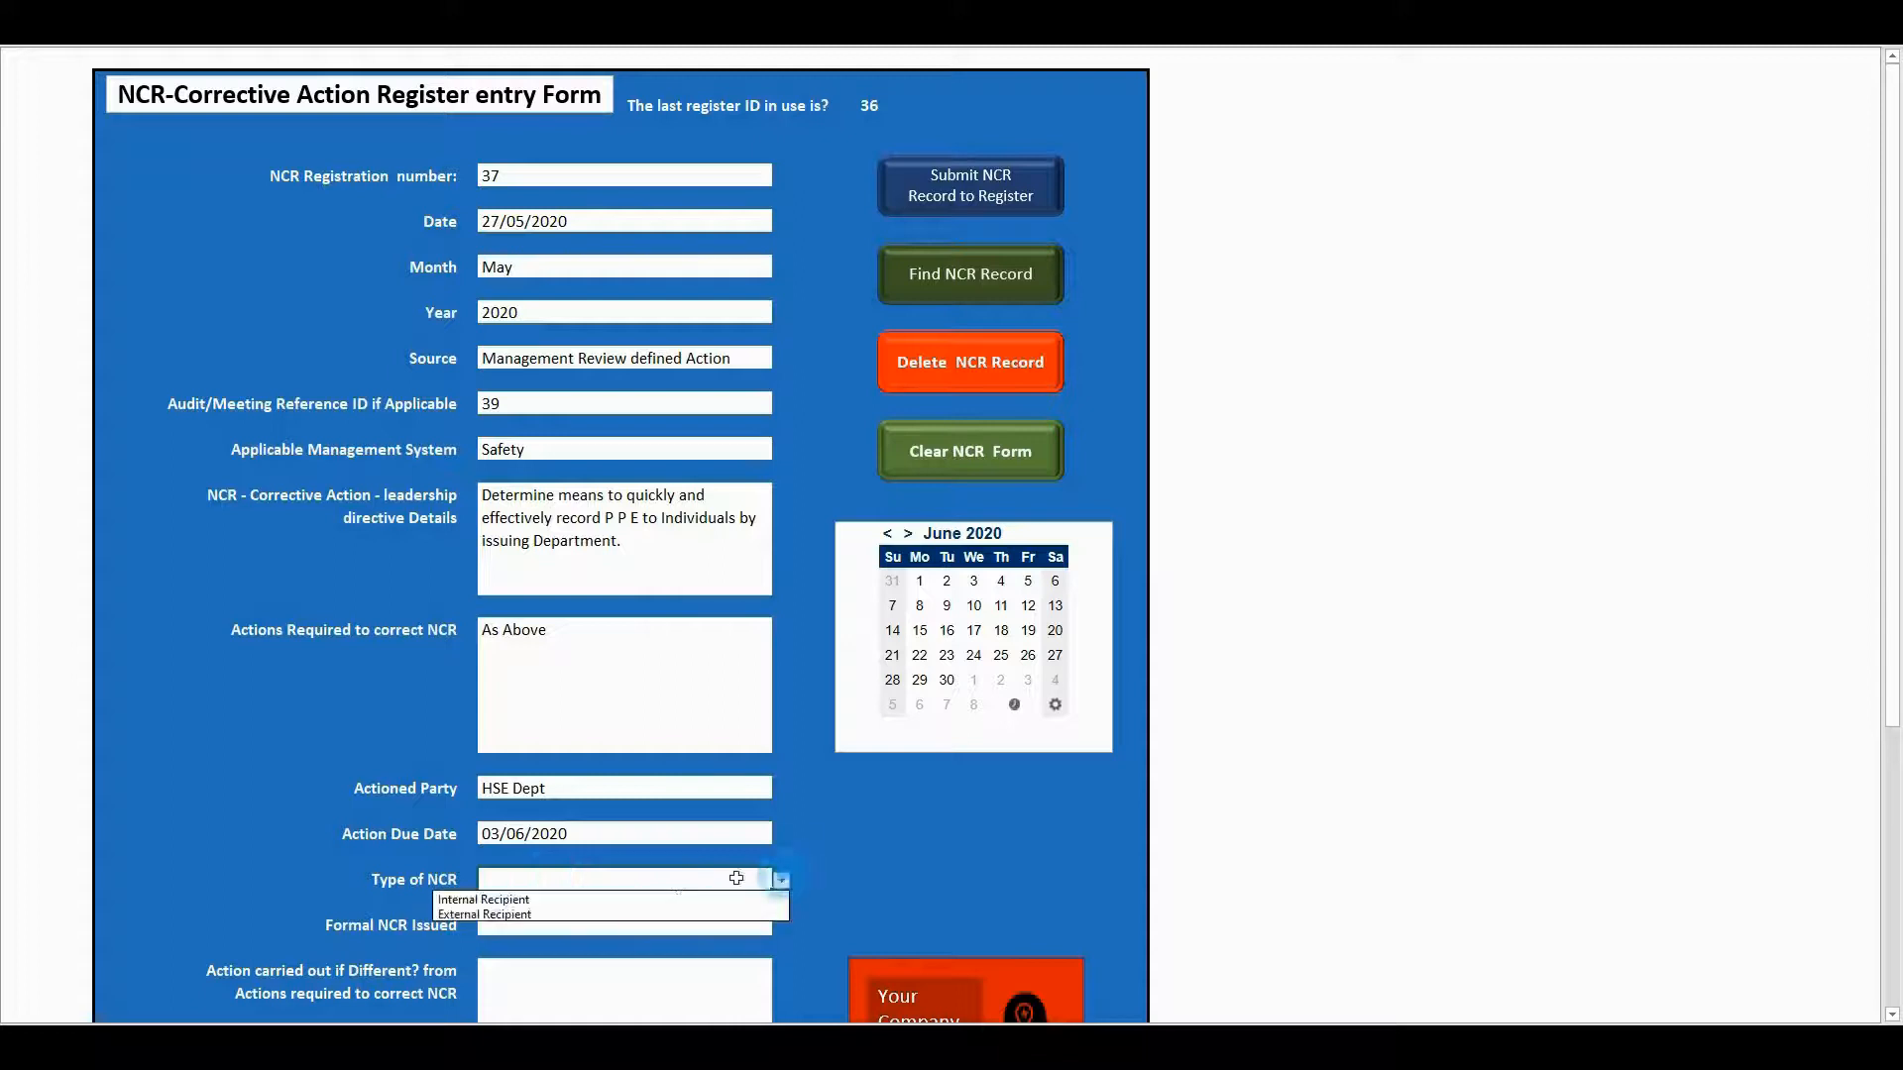
left_click(592, 905)
- Set Formal NCR Issued to "No" and enter N/A for the action carried out if different
left_click(596, 919)
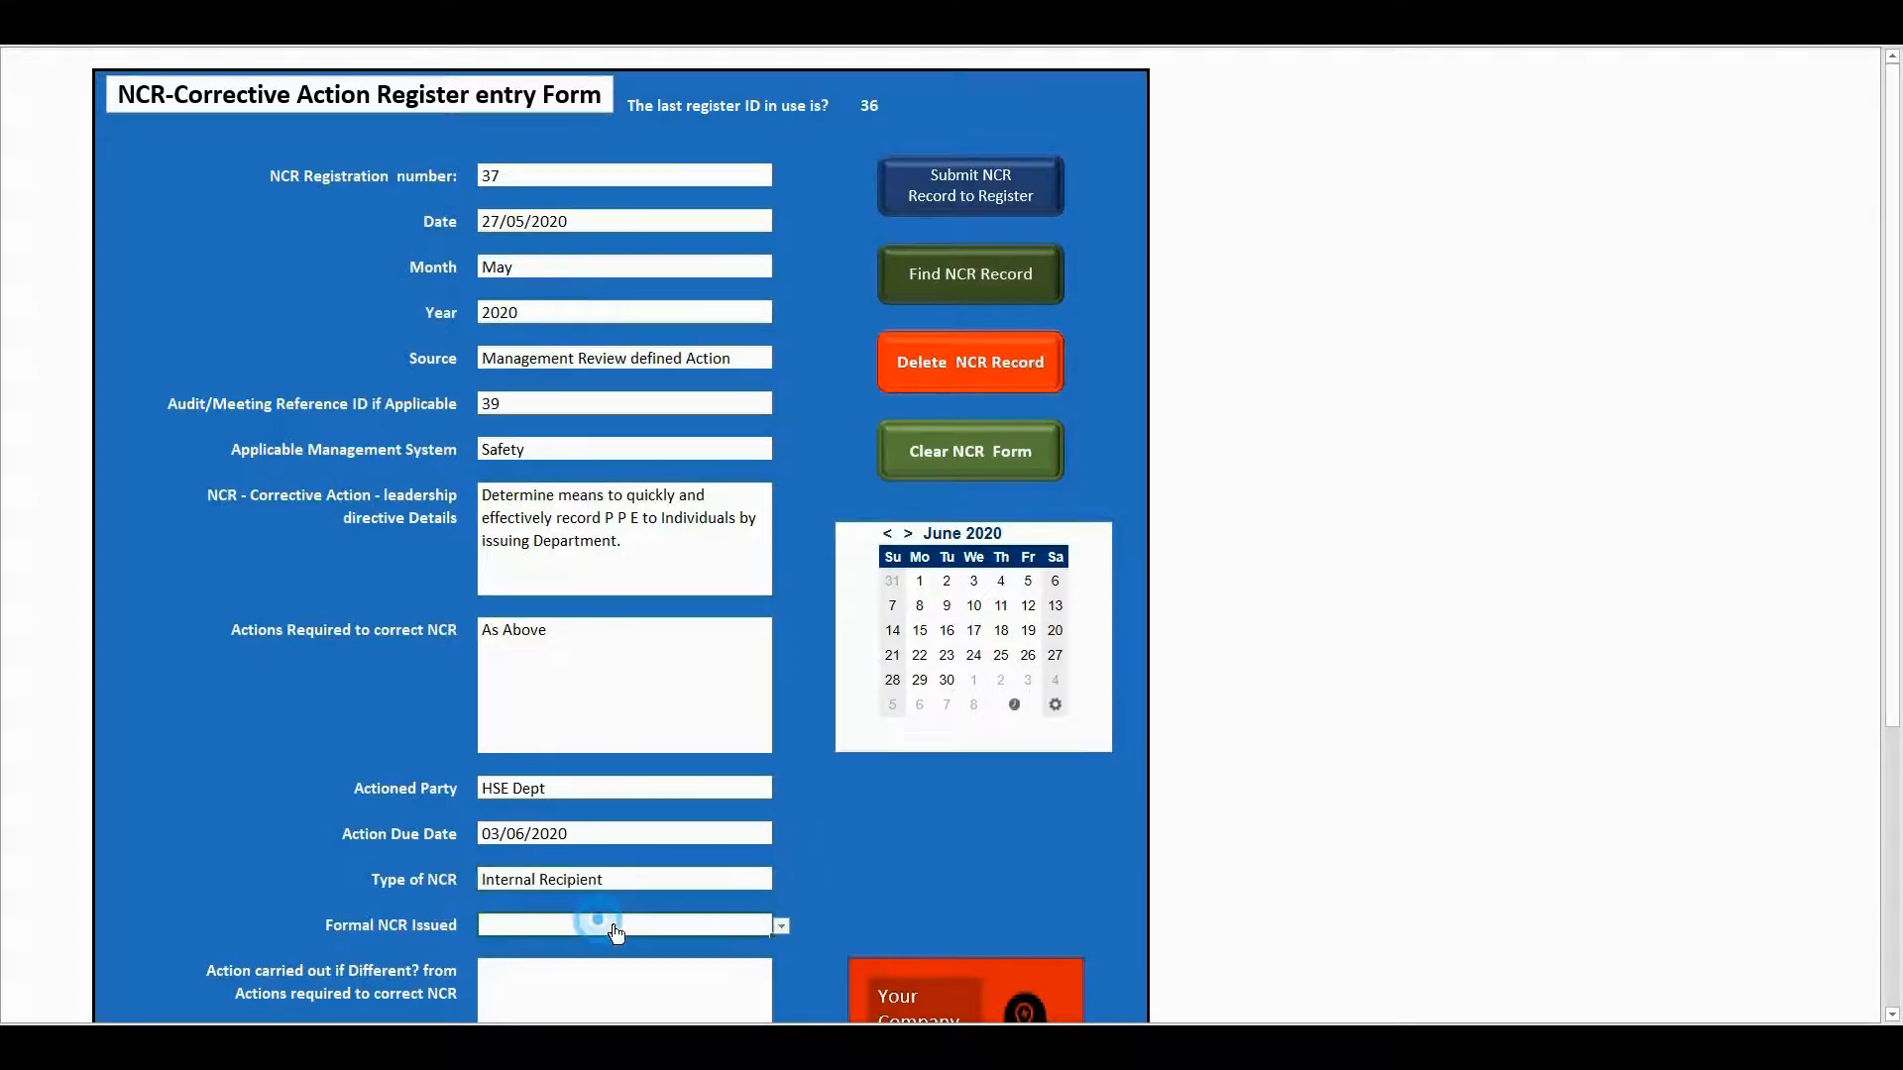
left_click(782, 926)
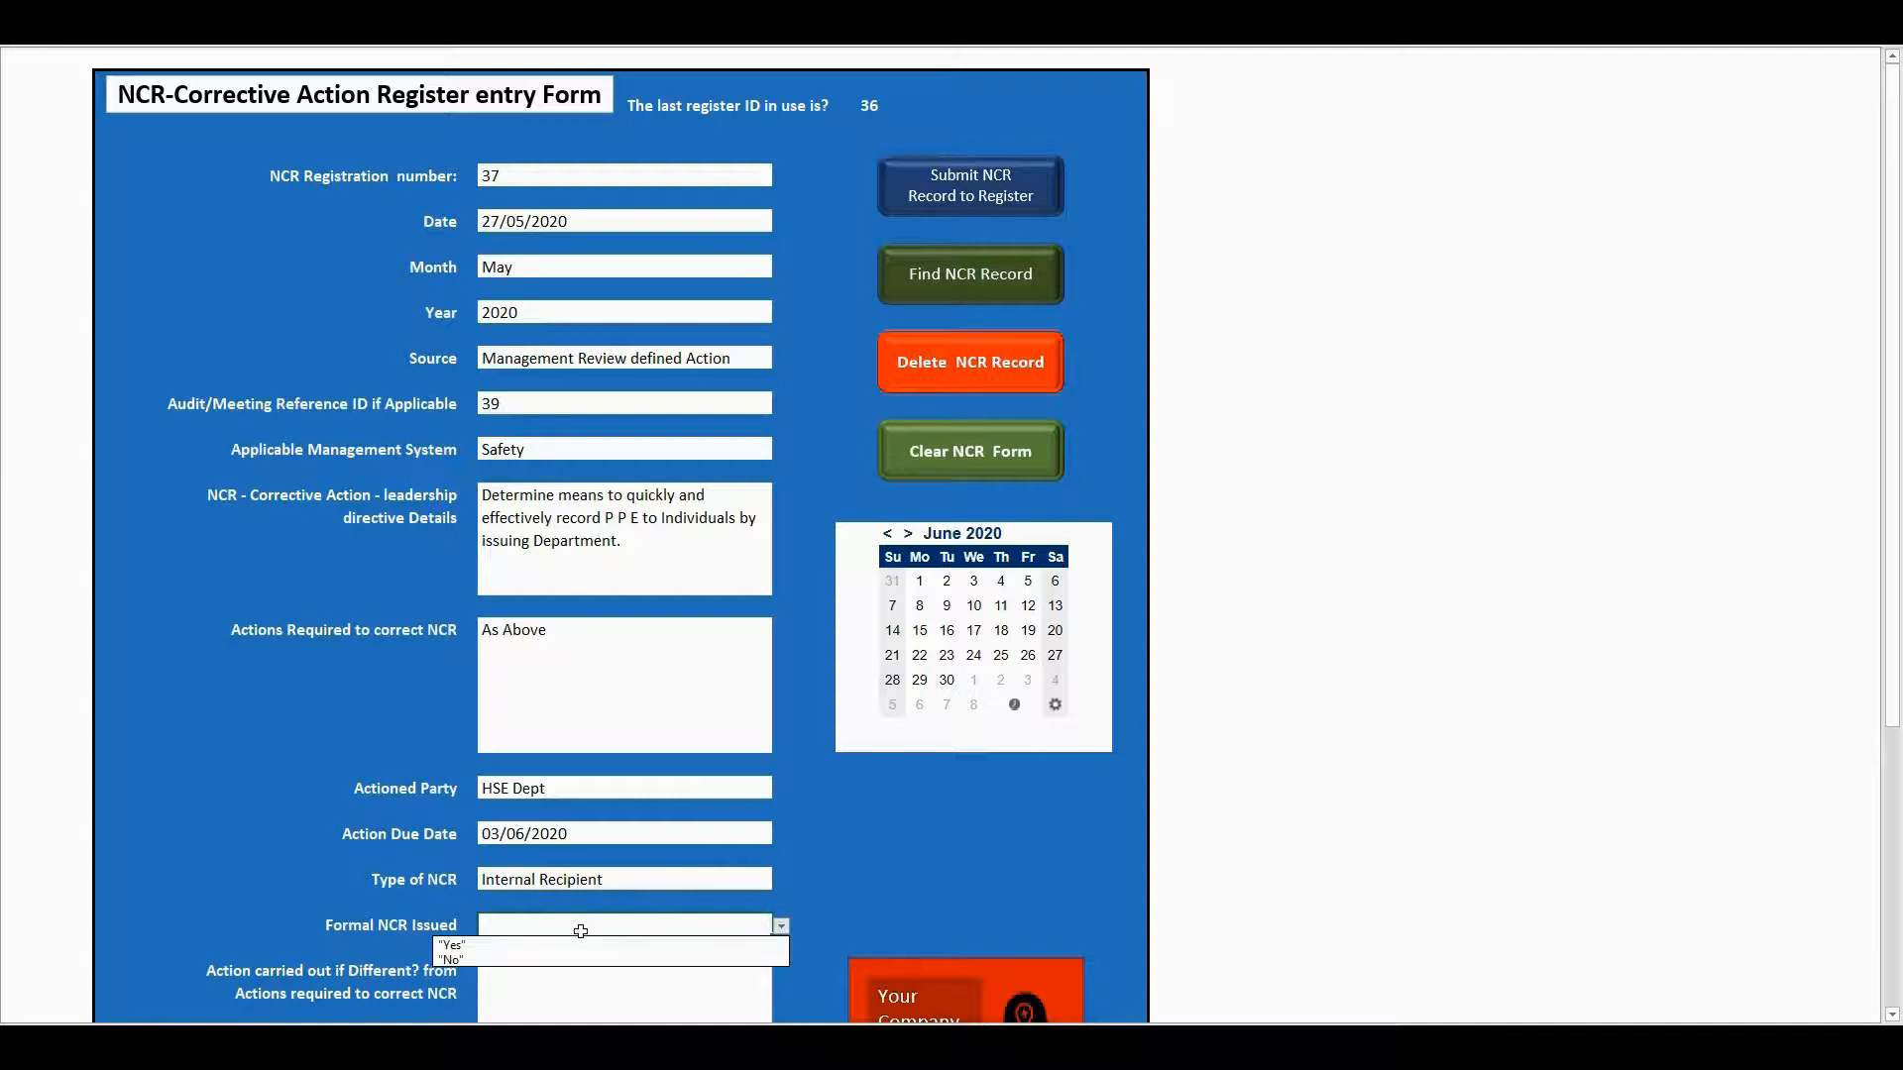
left_click(534, 959)
left_click(536, 979)
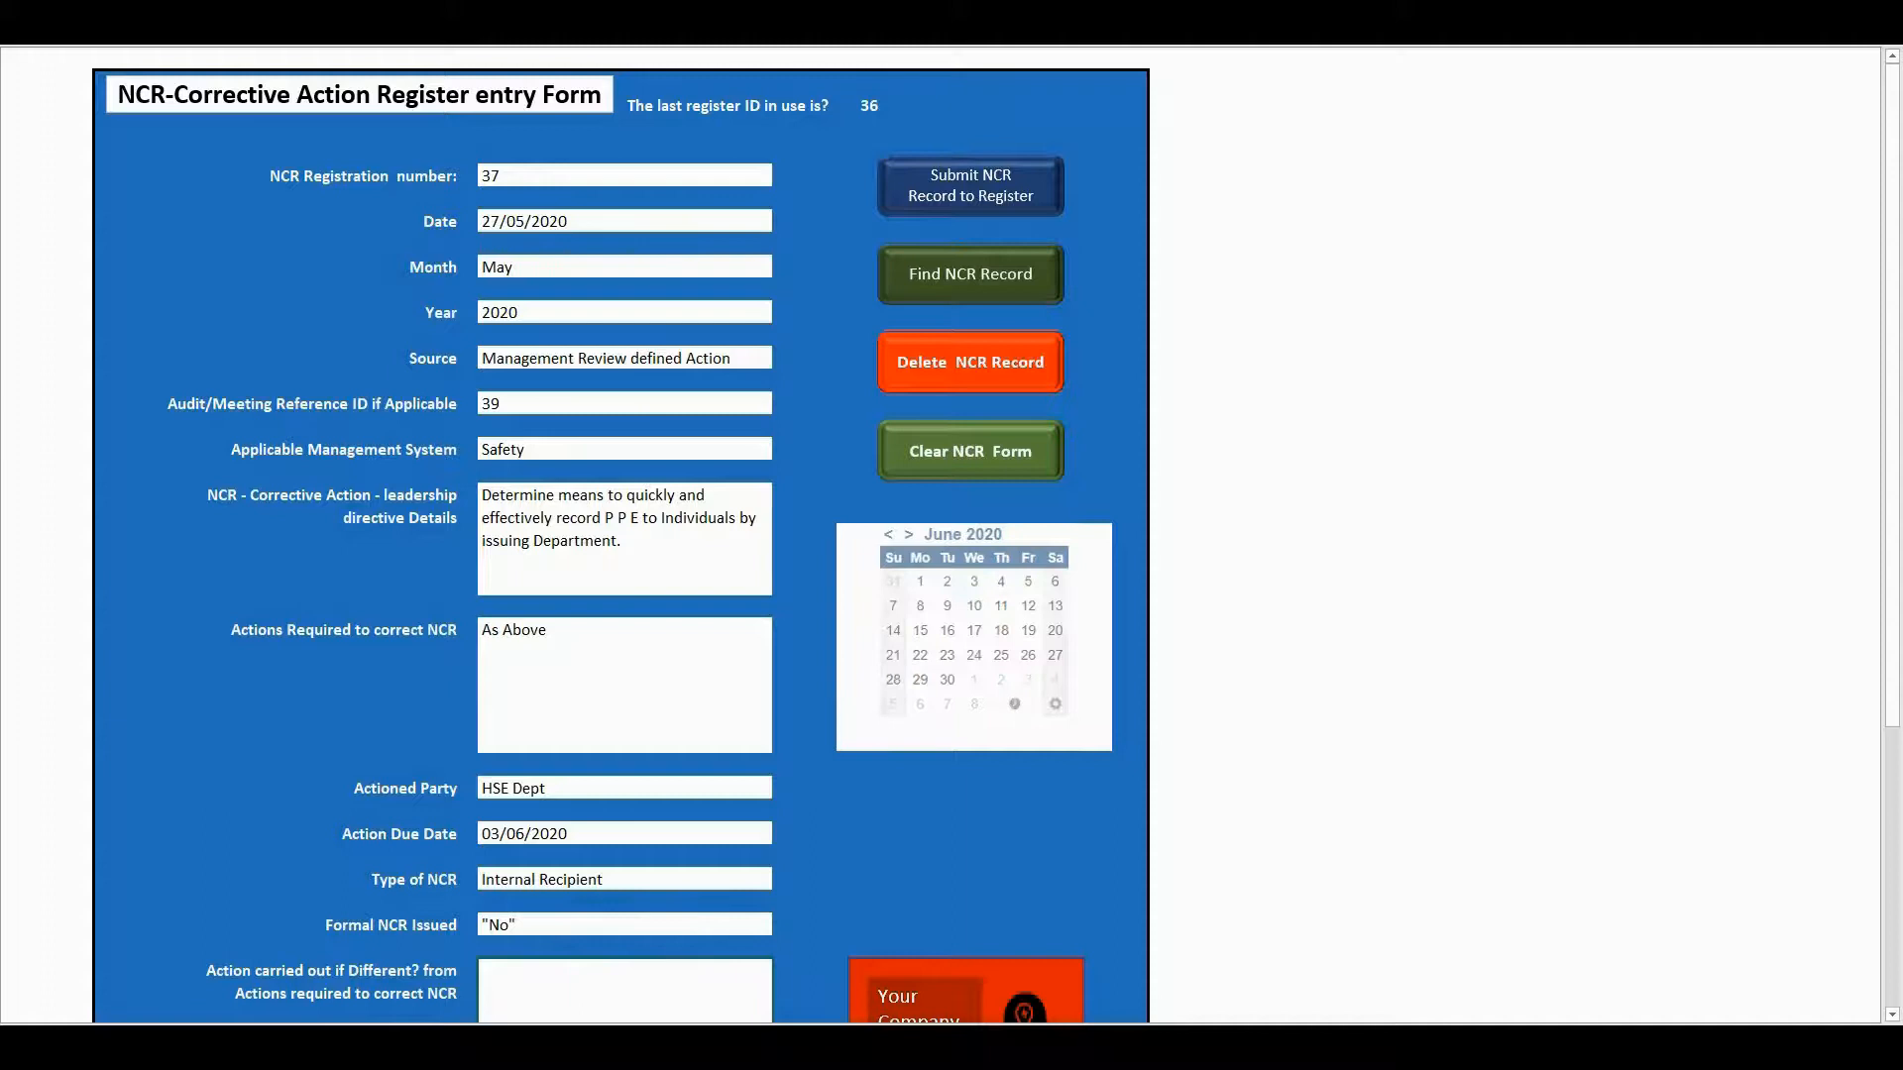
type("N/A")
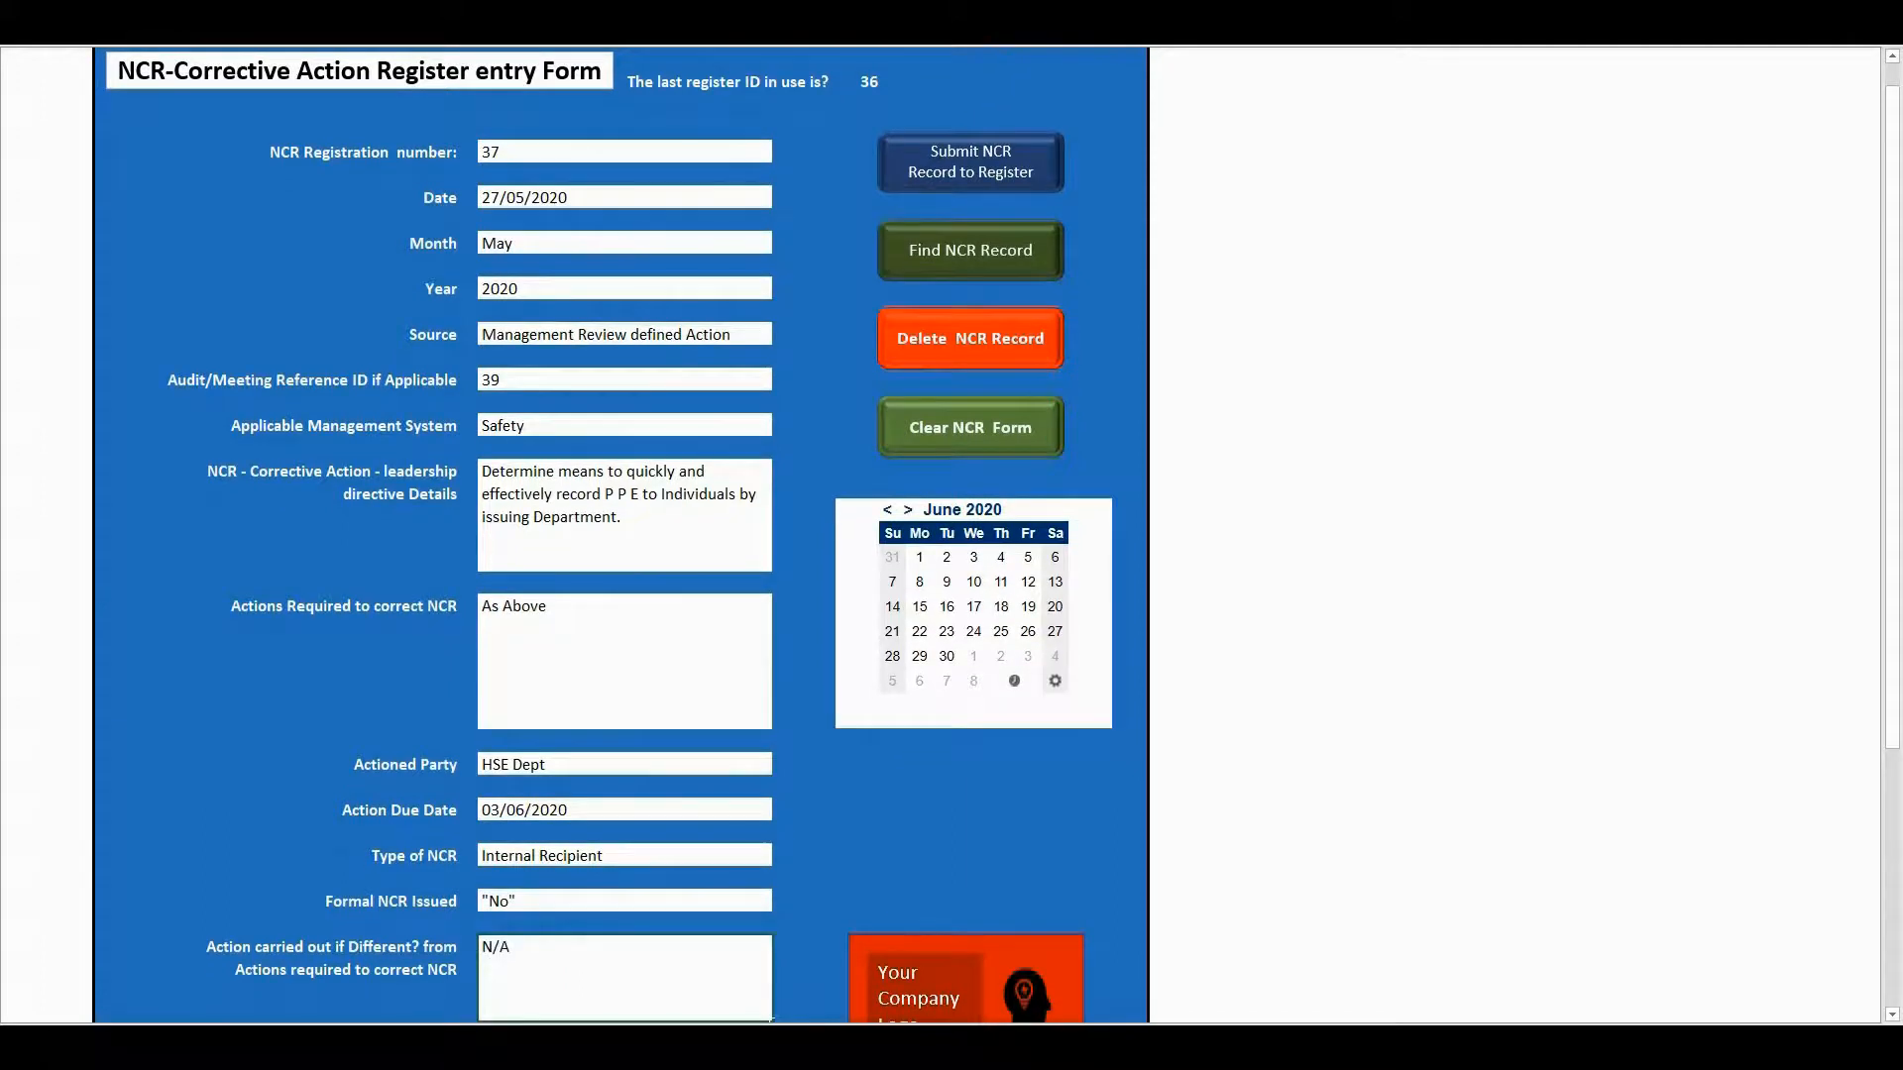
- Enter TBC as the date of action and choose the NCR corrective action status
scroll(650, 734, "down", 5)
left_click(595, 526)
type("TBC")
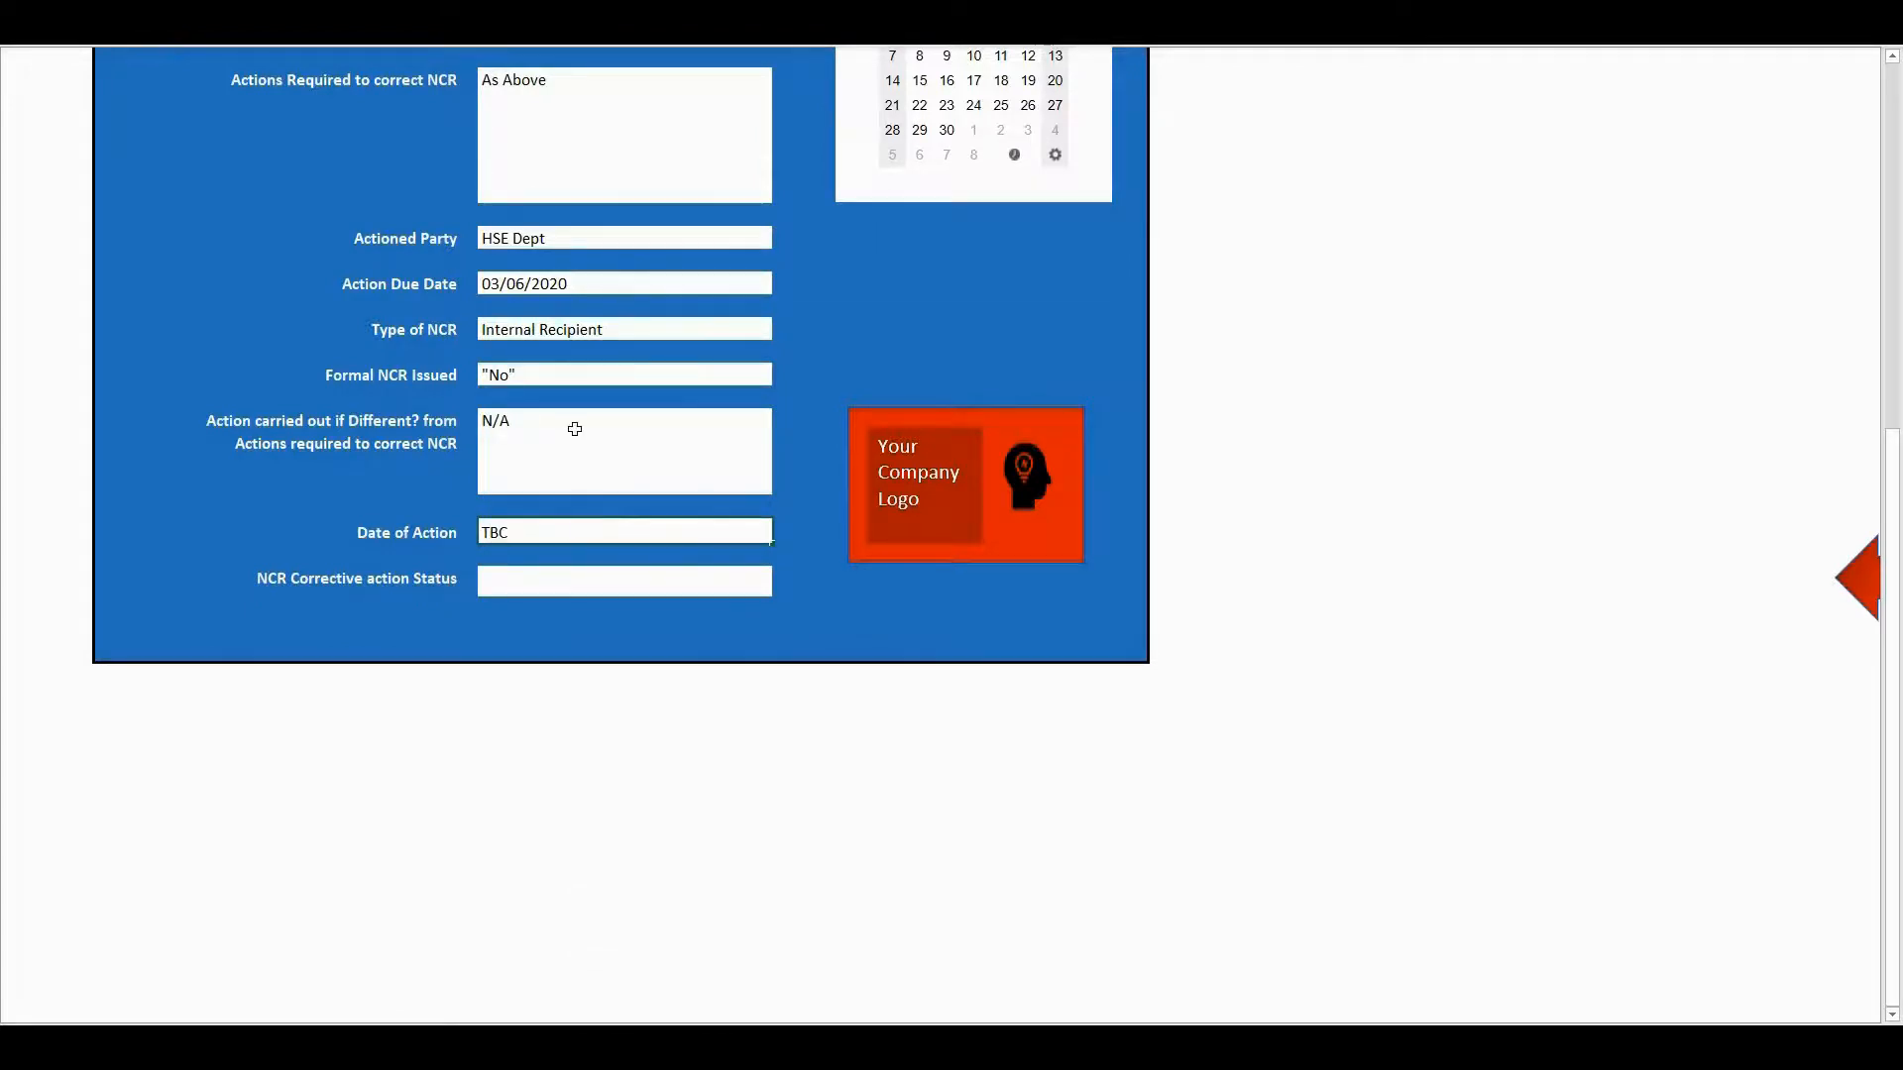
left_click(657, 579)
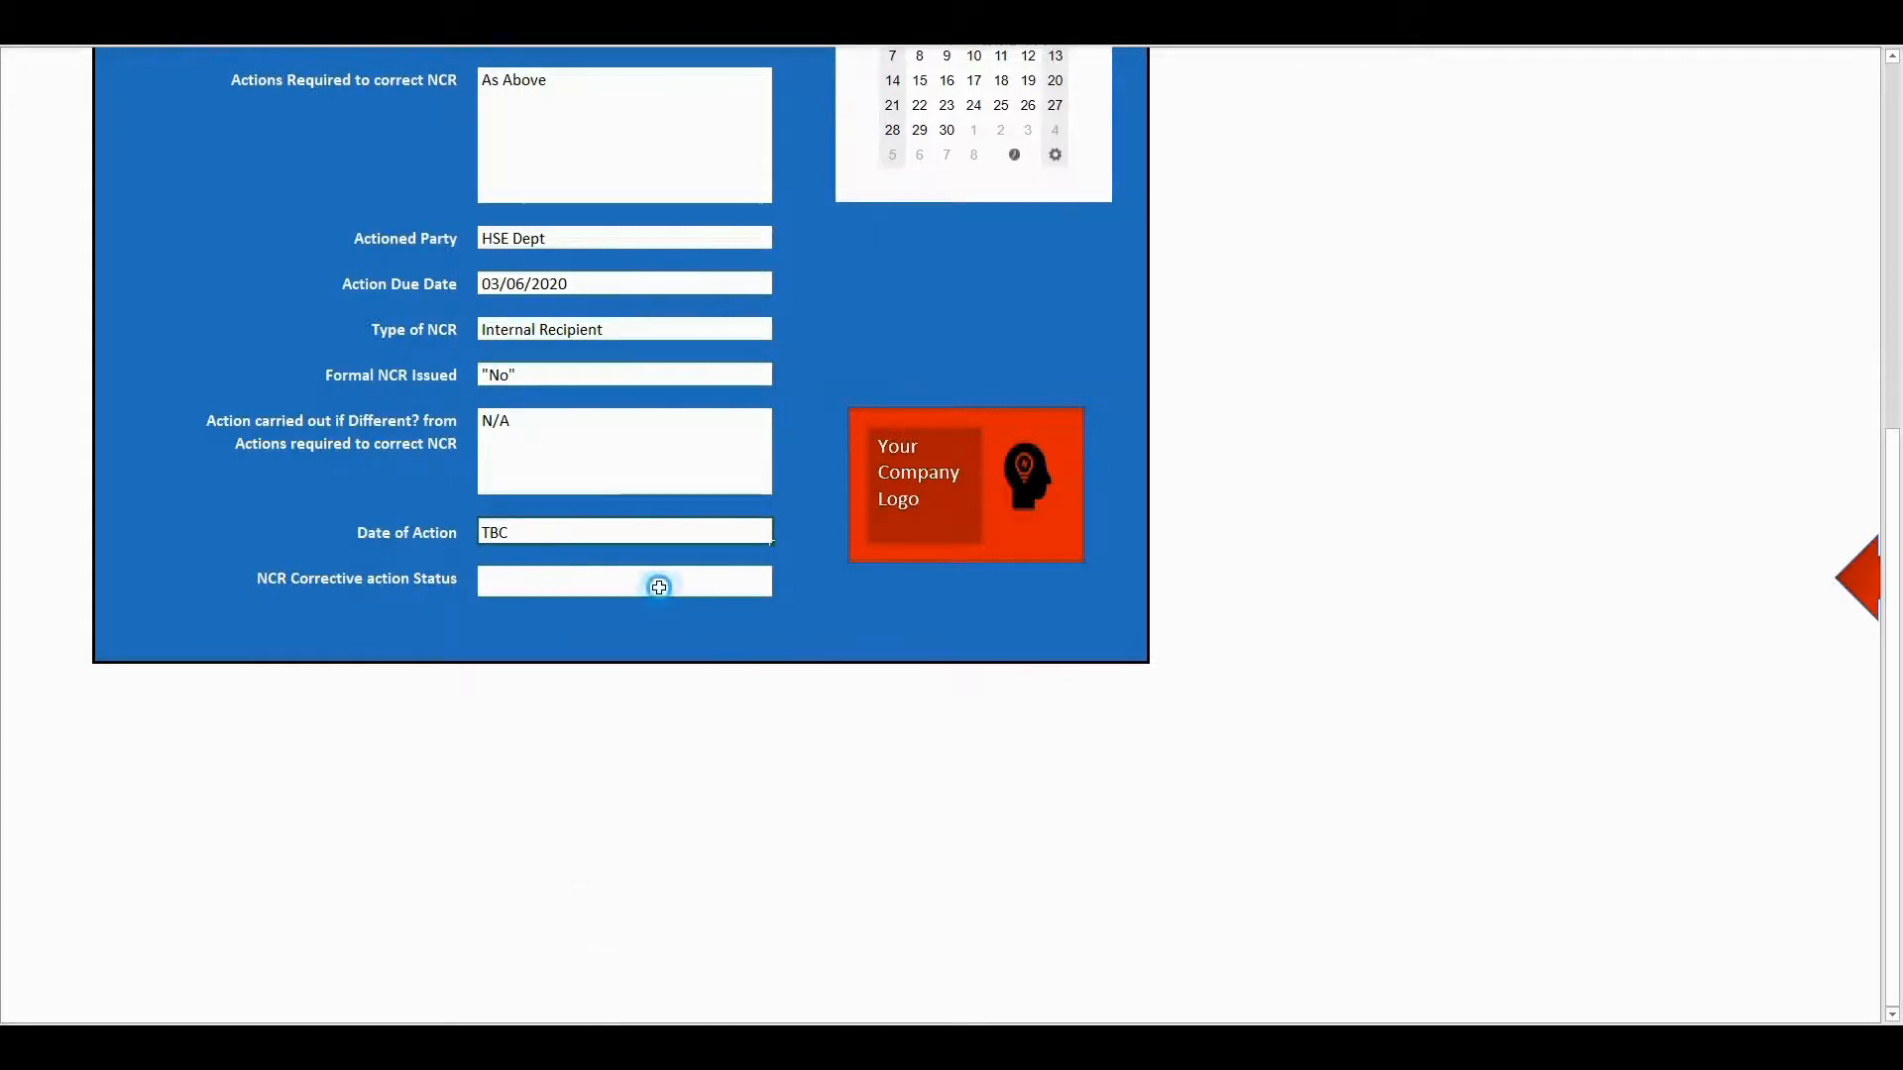
left_click(782, 588)
left_click(557, 605)
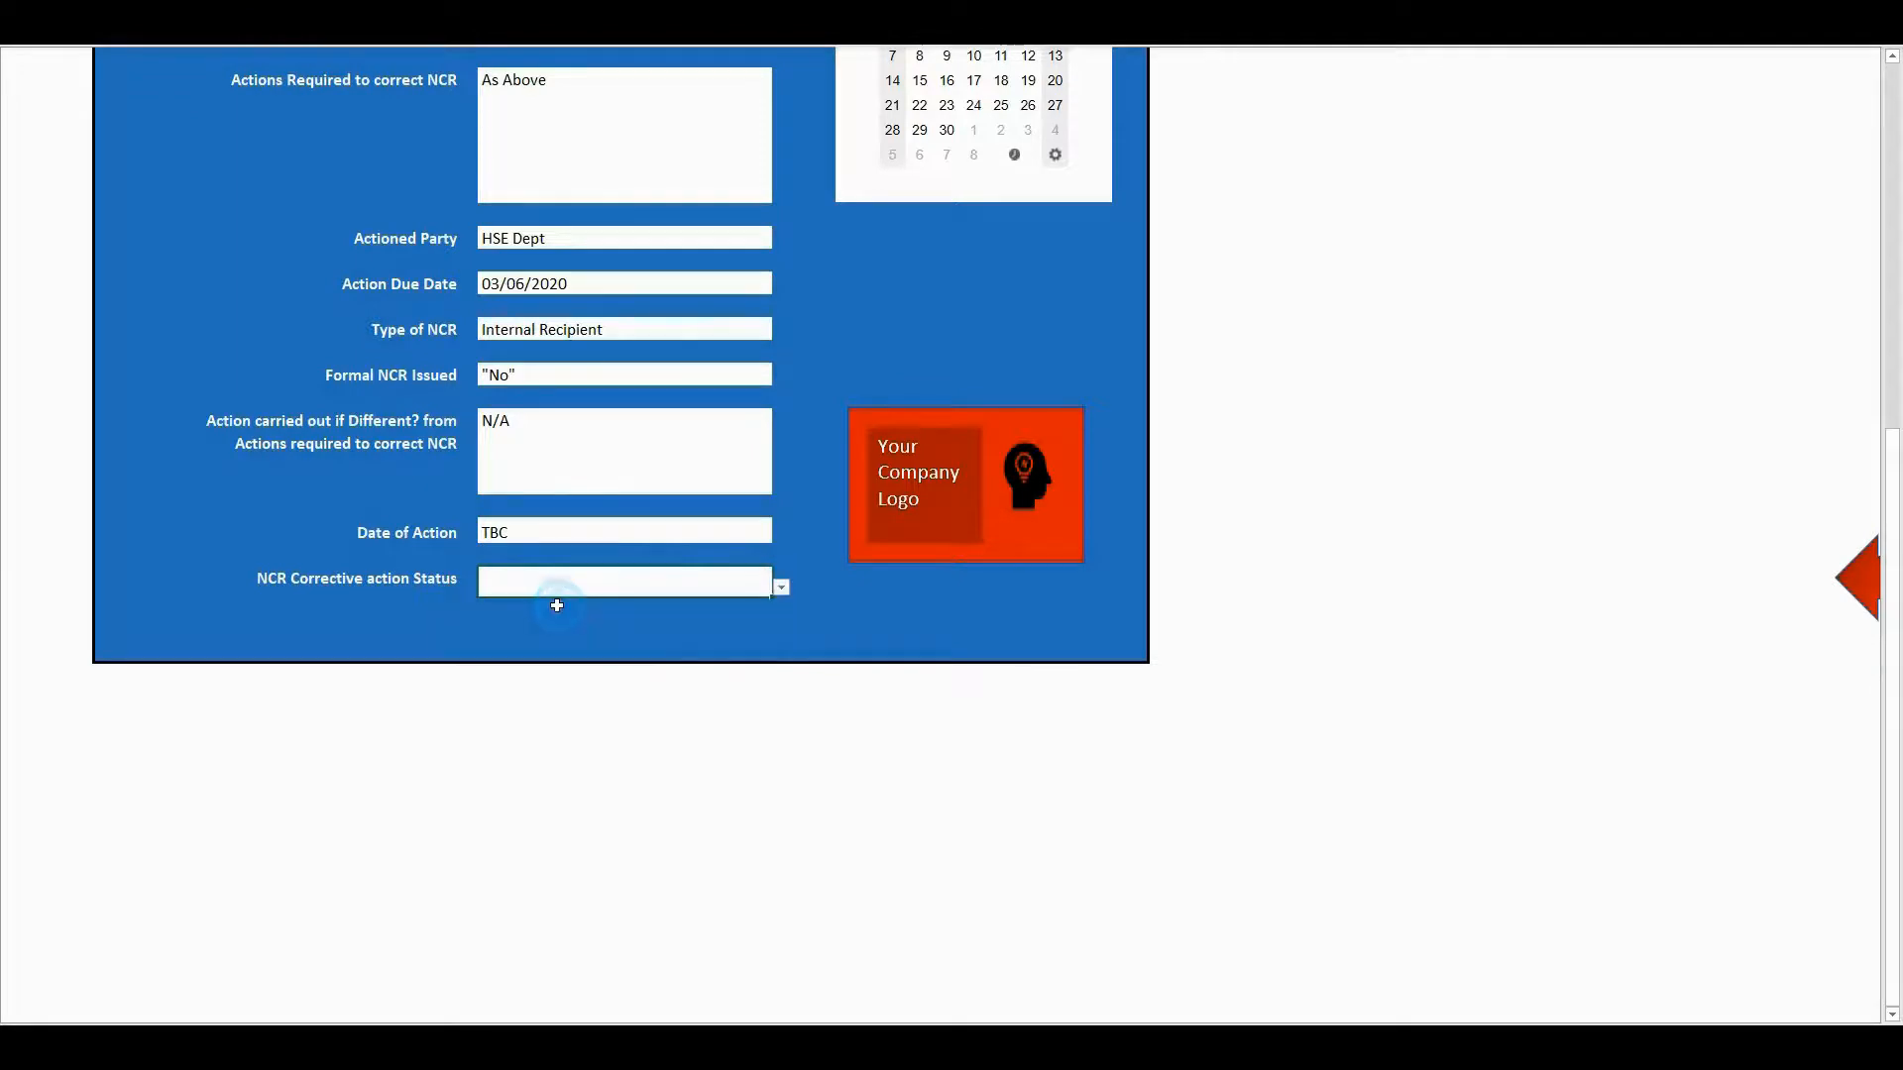
- Submit the completed NCR record to the register and dismiss the confirmation message
scroll(694, 575, "up", 5)
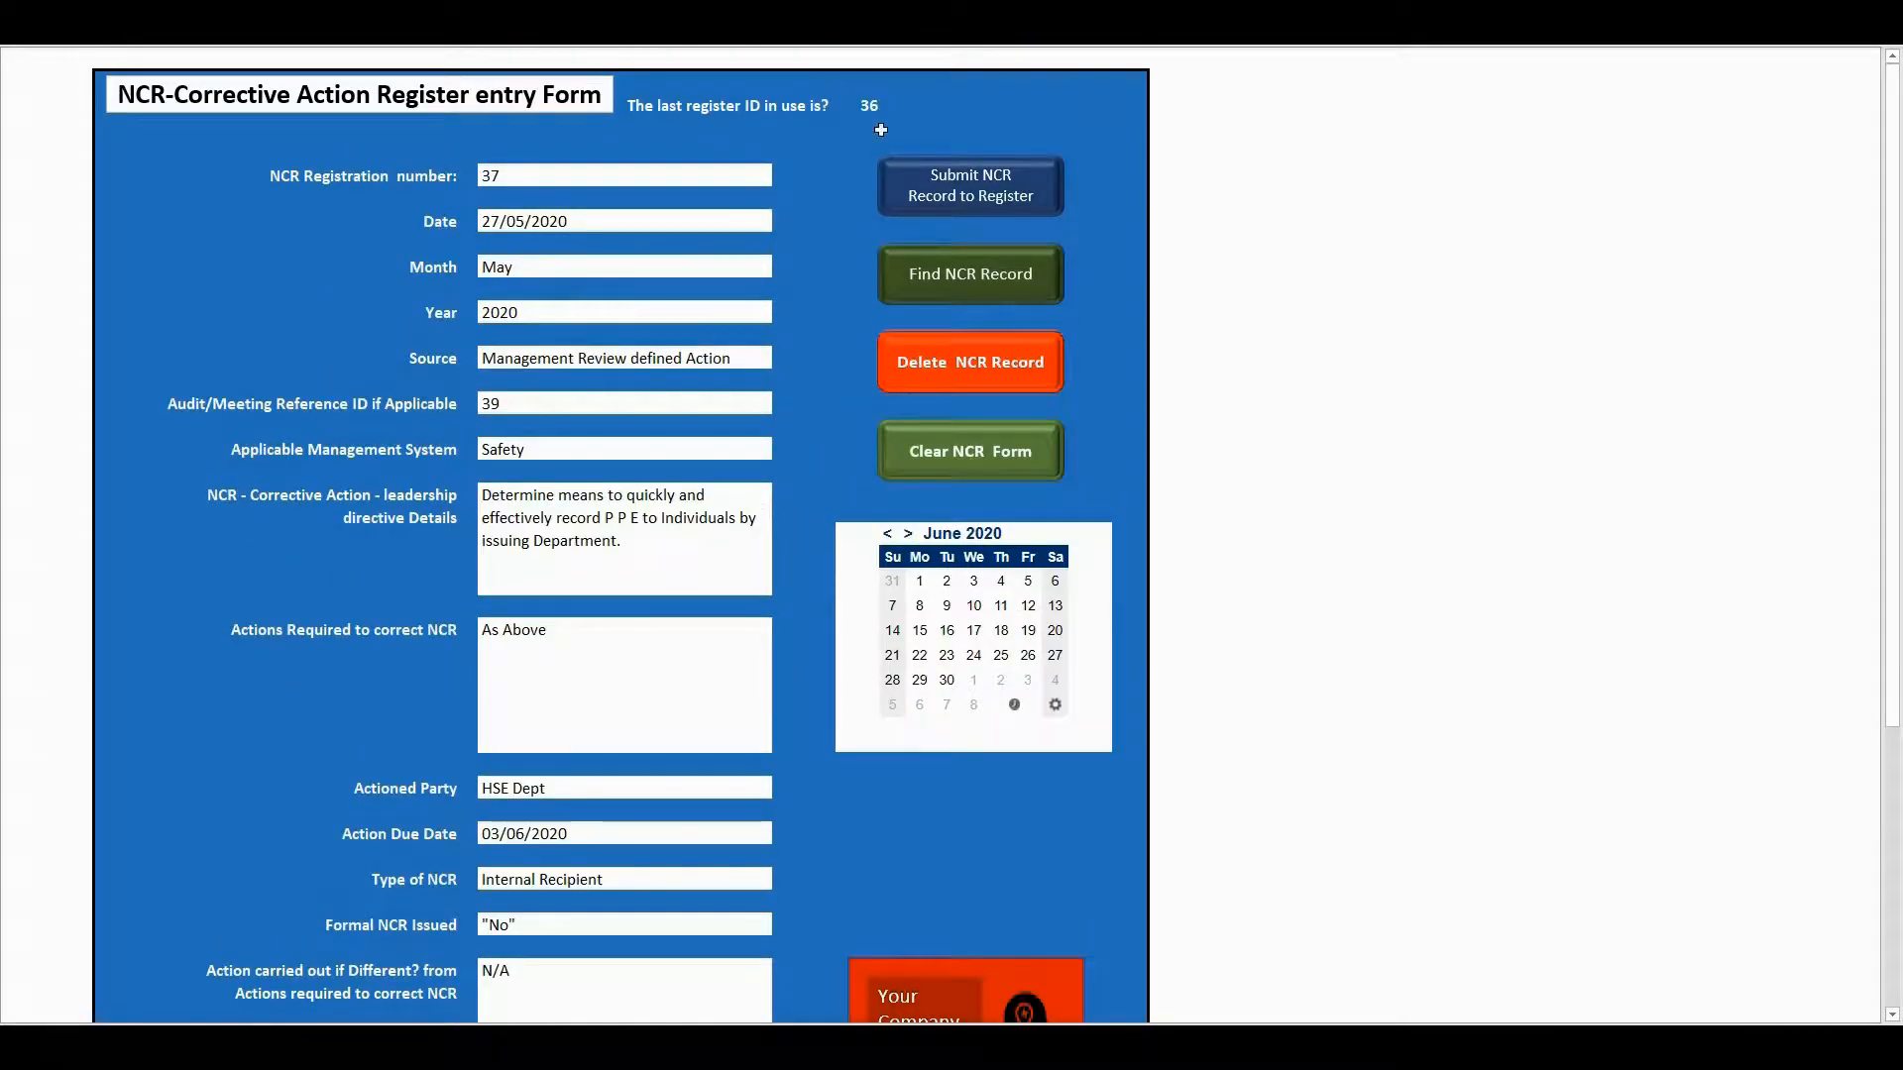
left_click(962, 177)
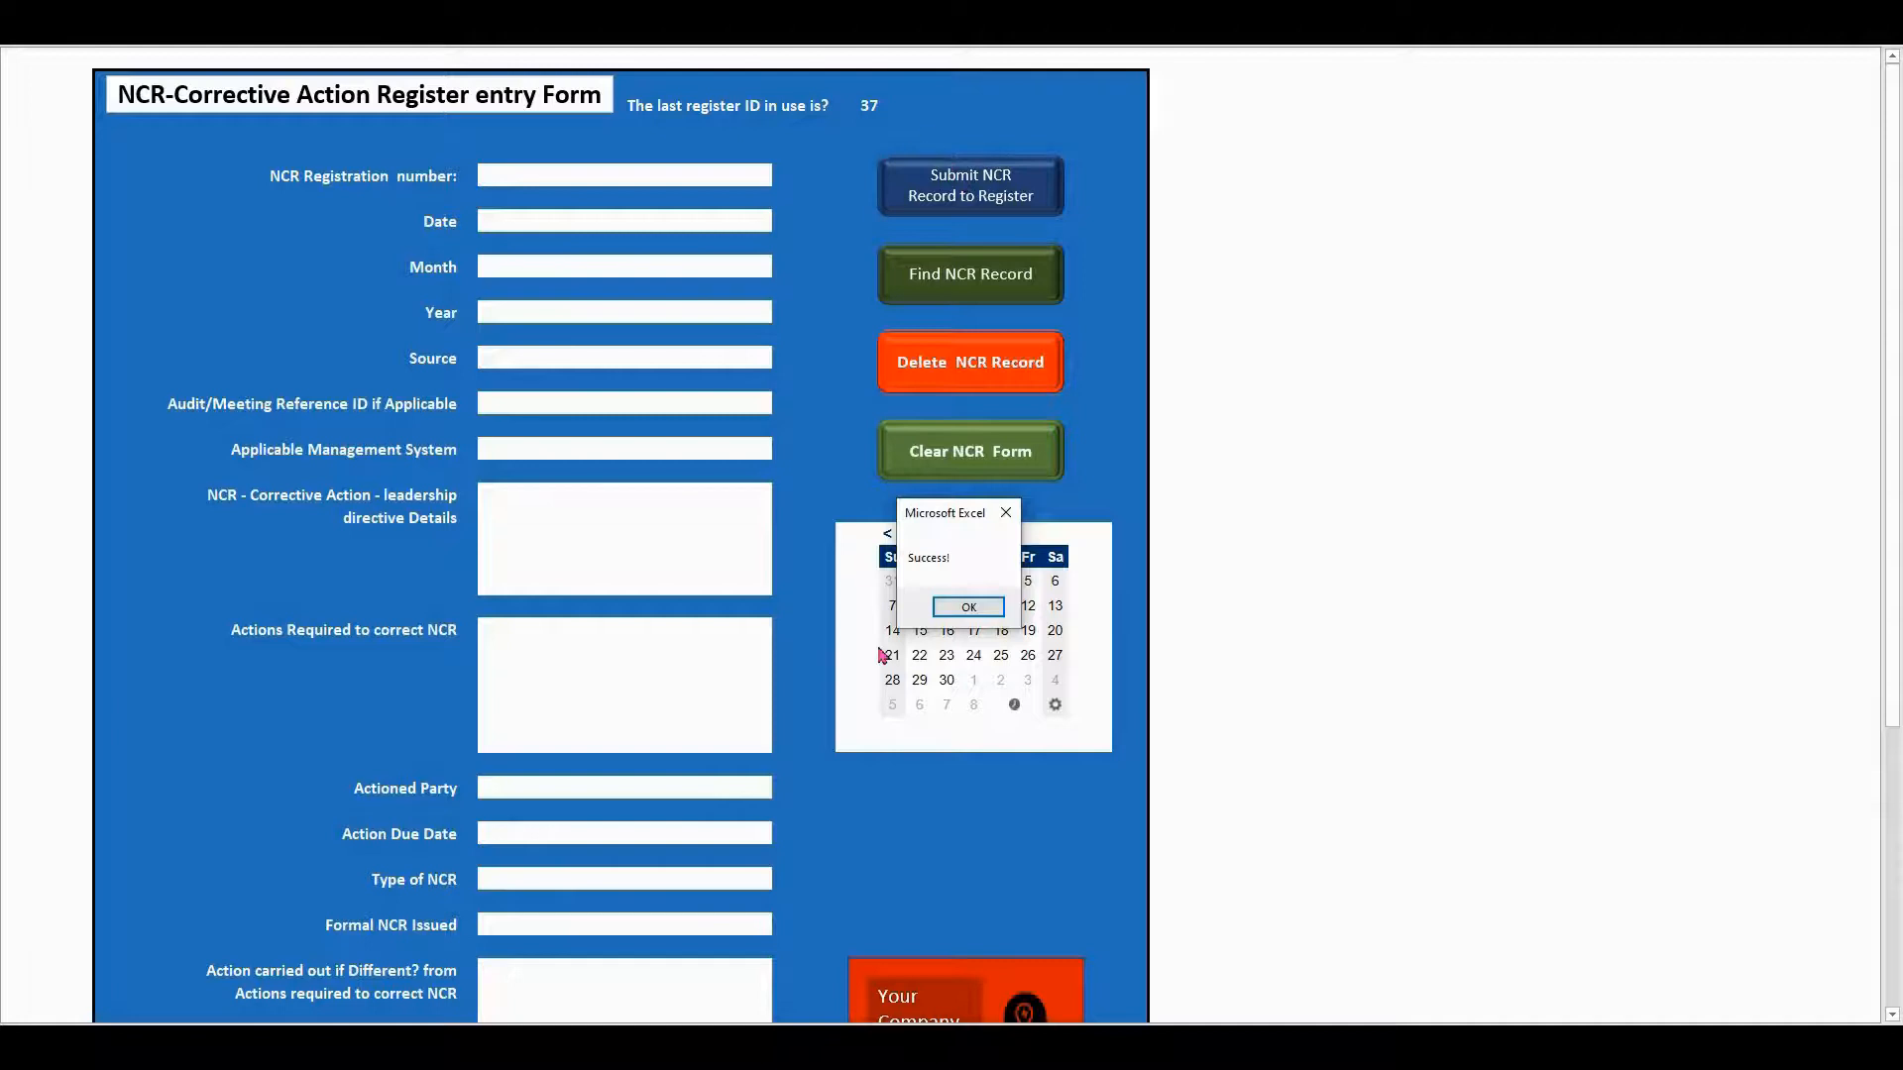
left_click(974, 609)
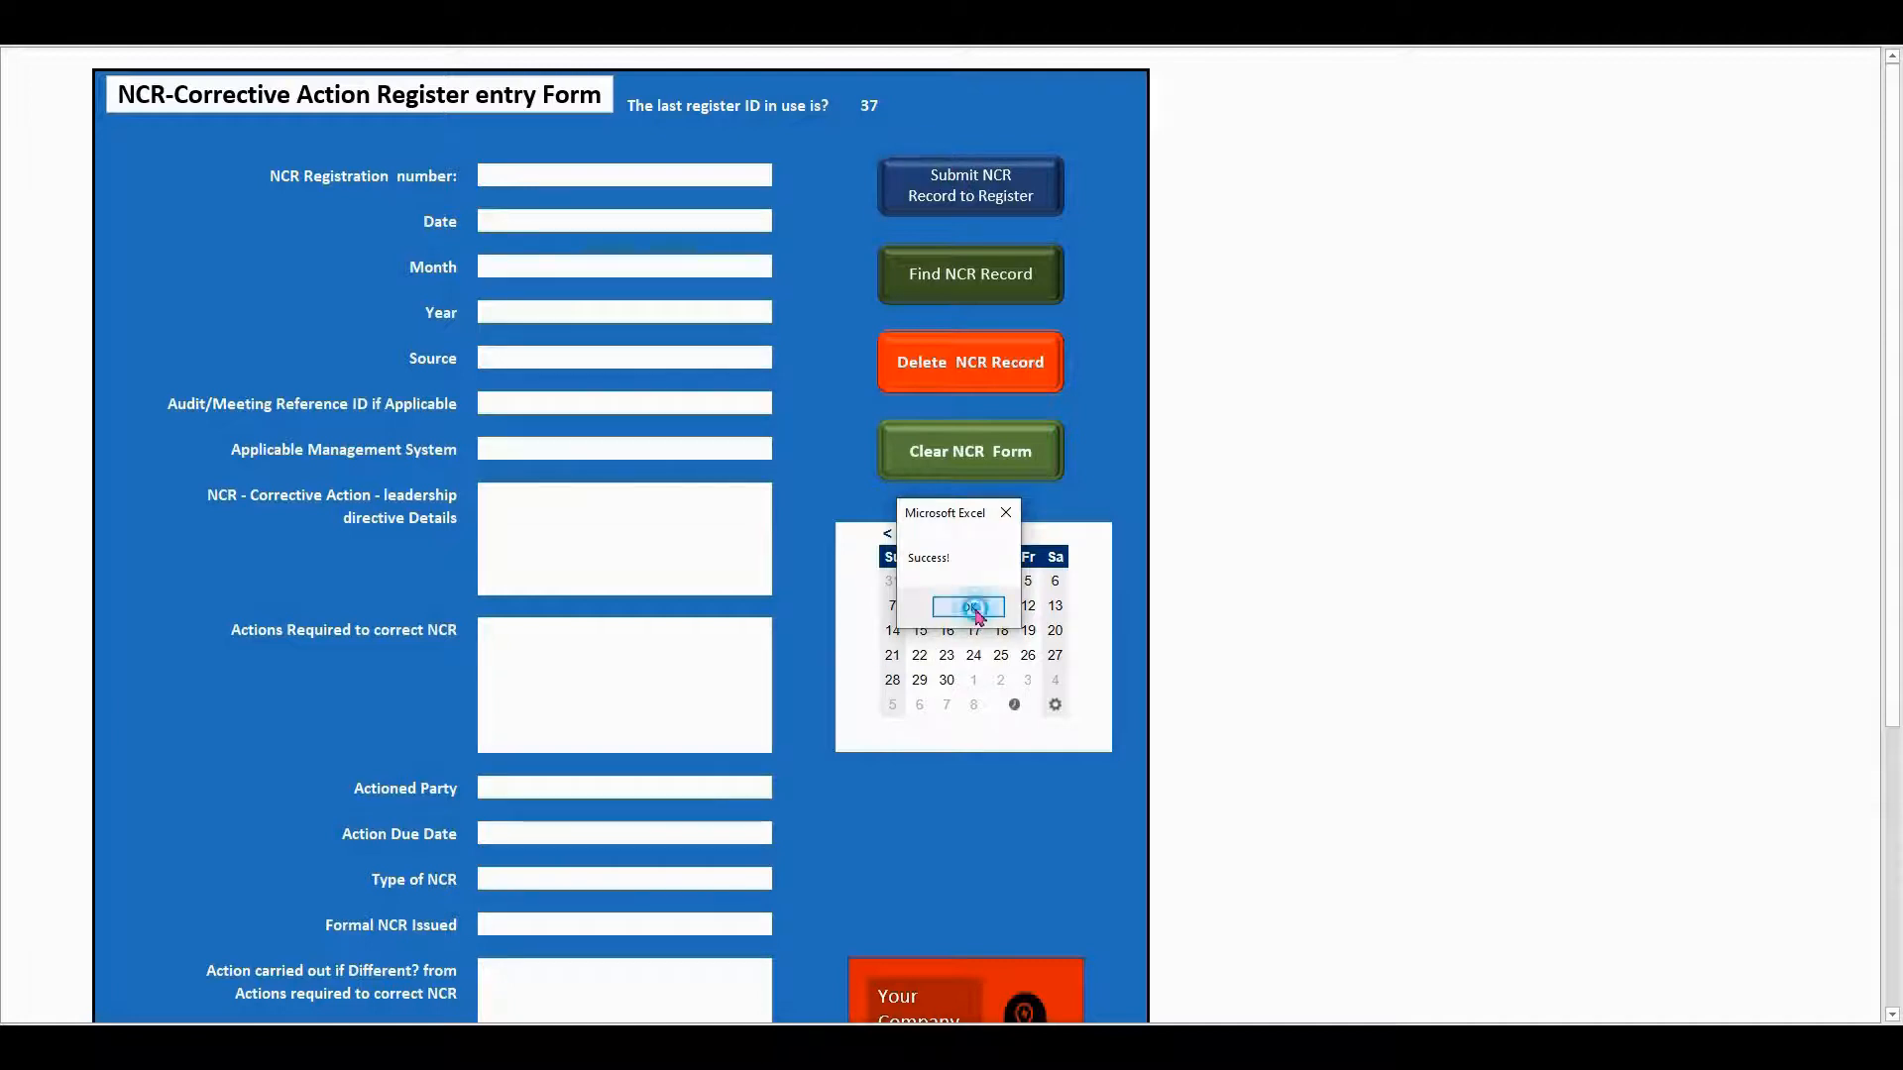
- Find the NCR record with ID 37 and load it into the entry form
left_click(989, 273)
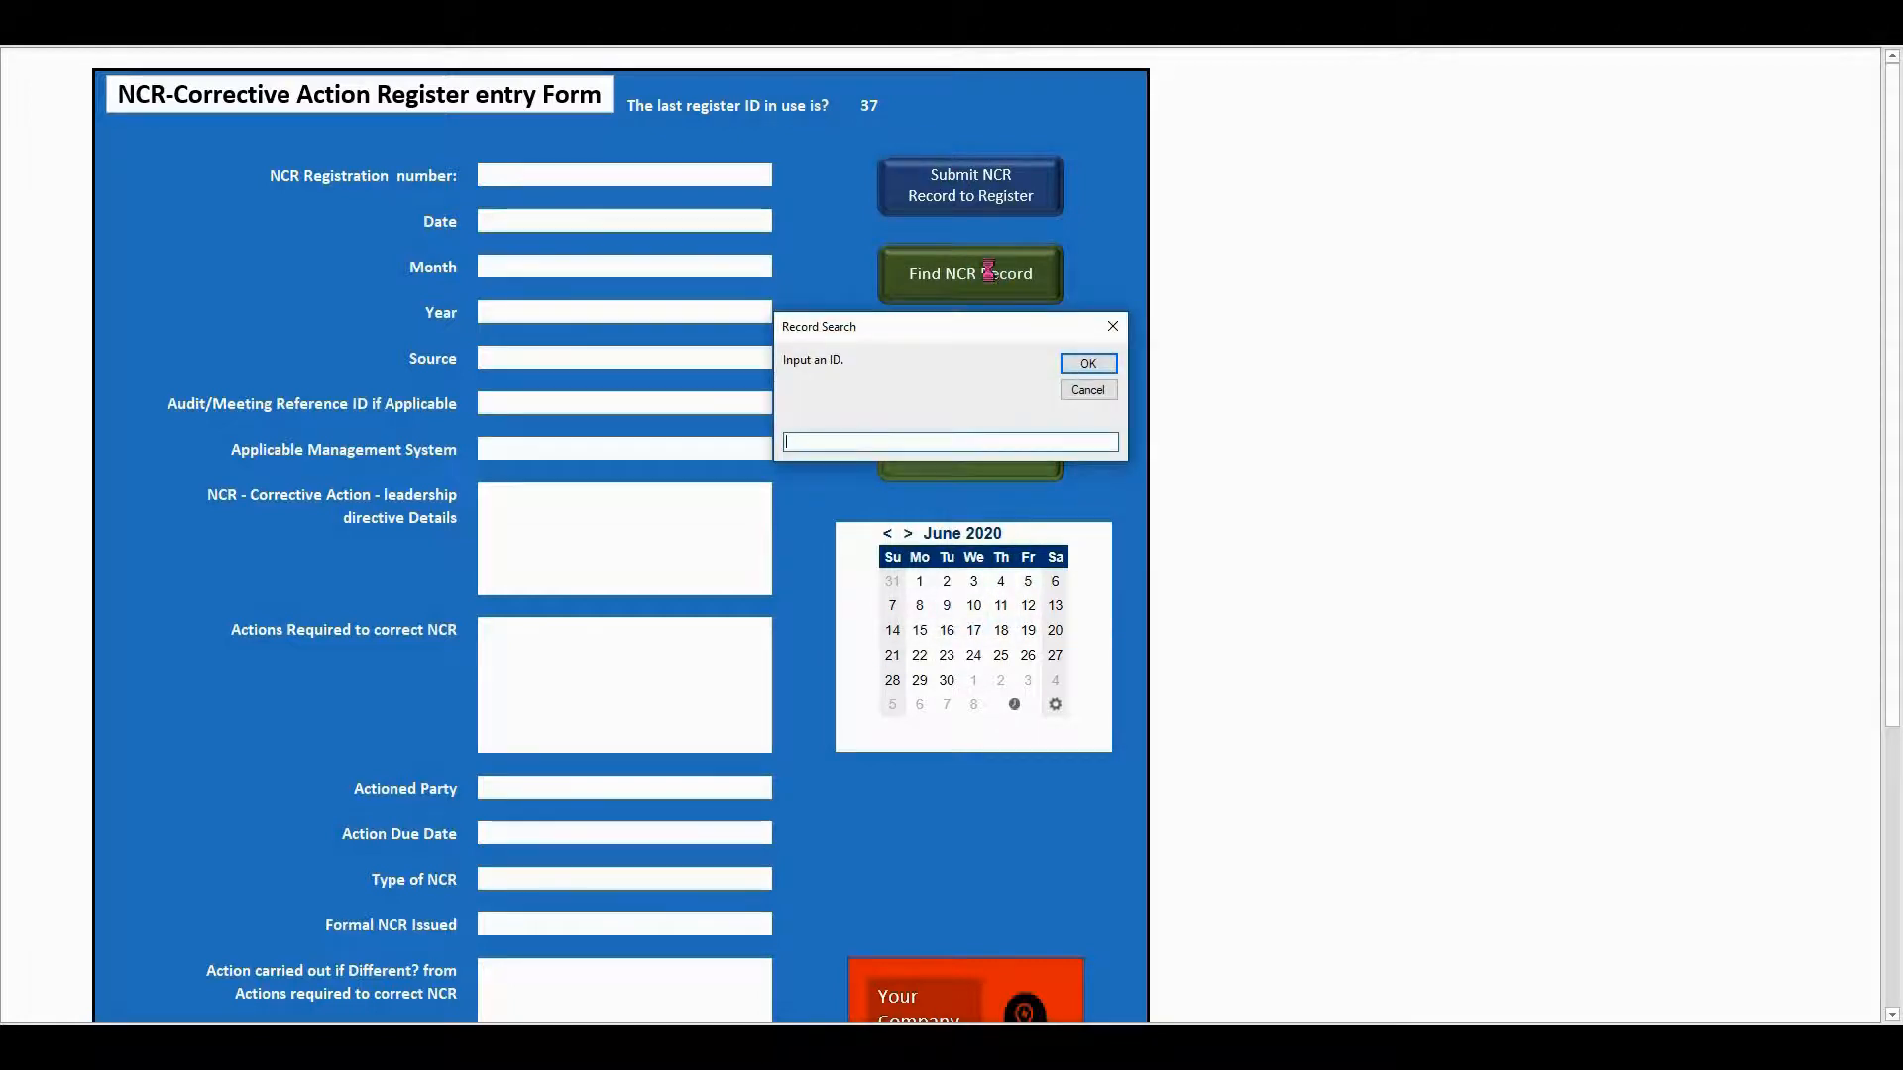
left_click(819, 442)
type("37")
left_click(1097, 362)
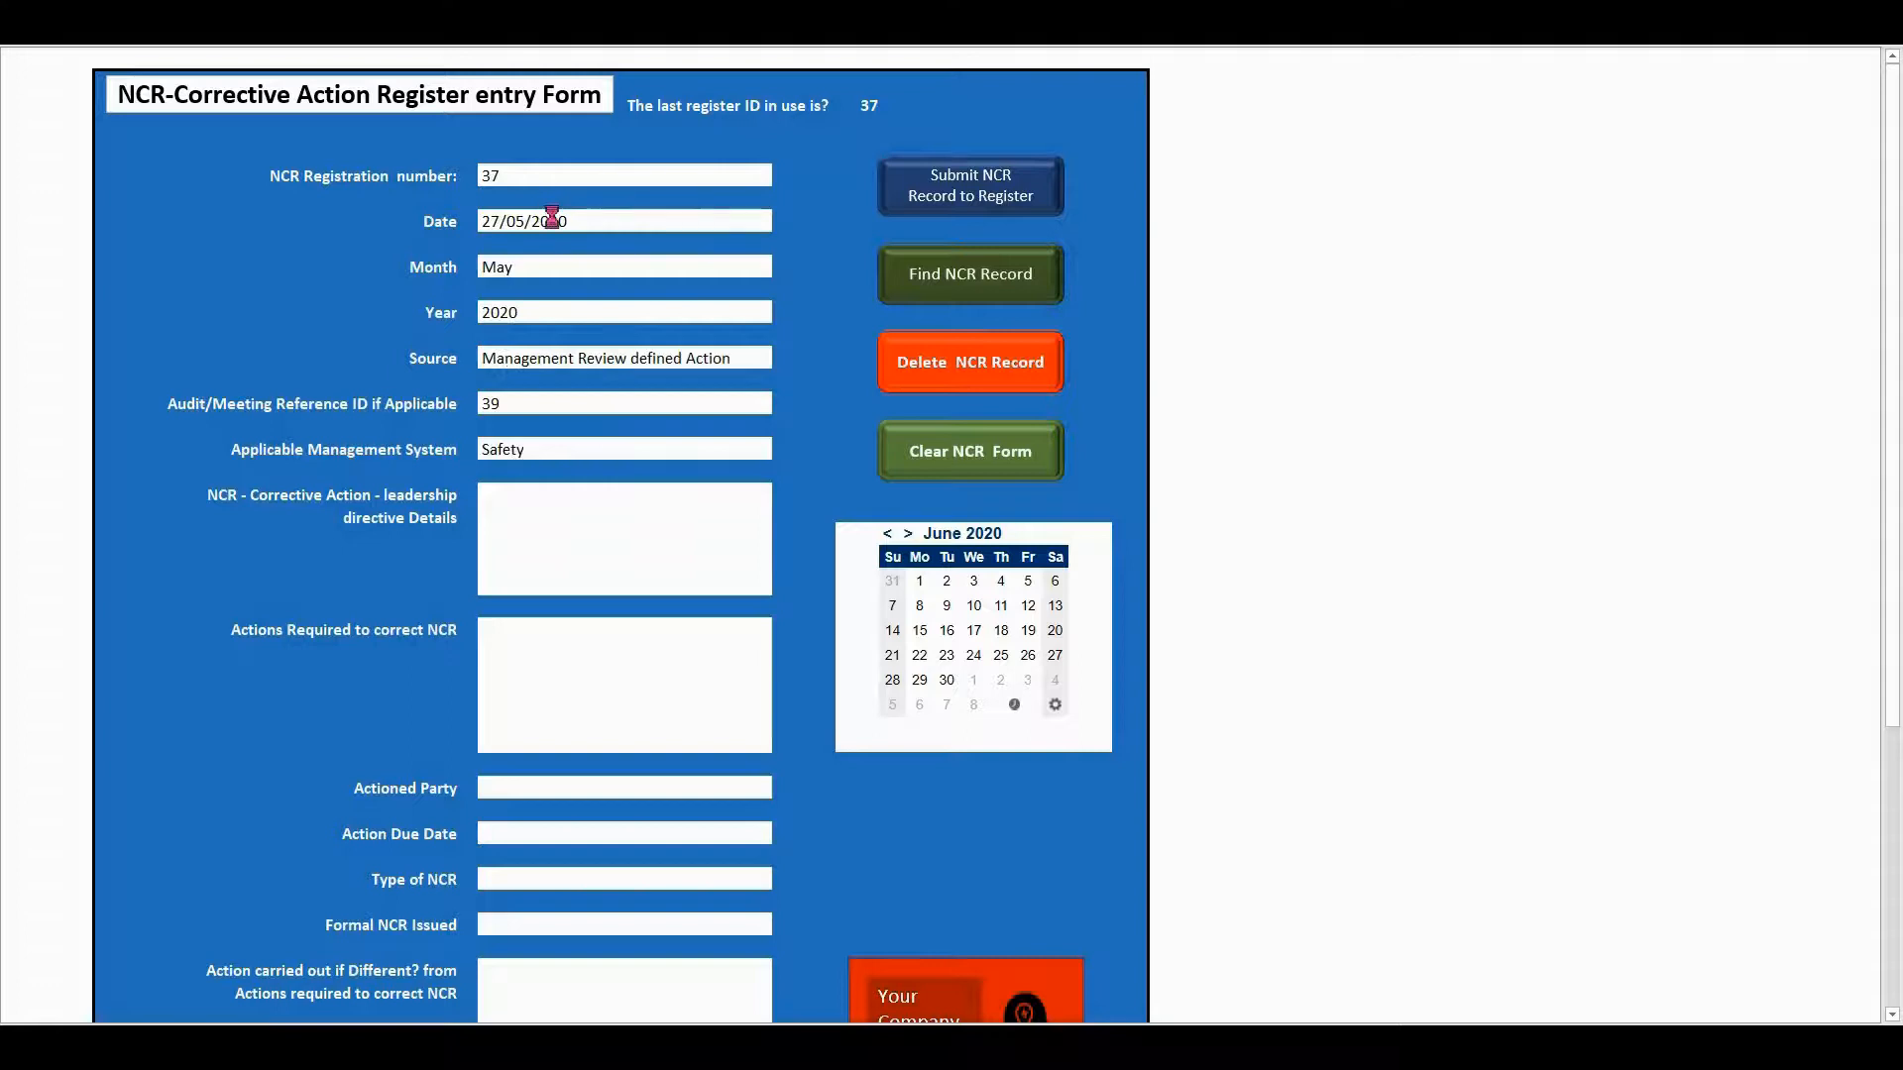
- Change the NCR registration number of the loaded record to 38
left_click(506, 178)
left_click(507, 175)
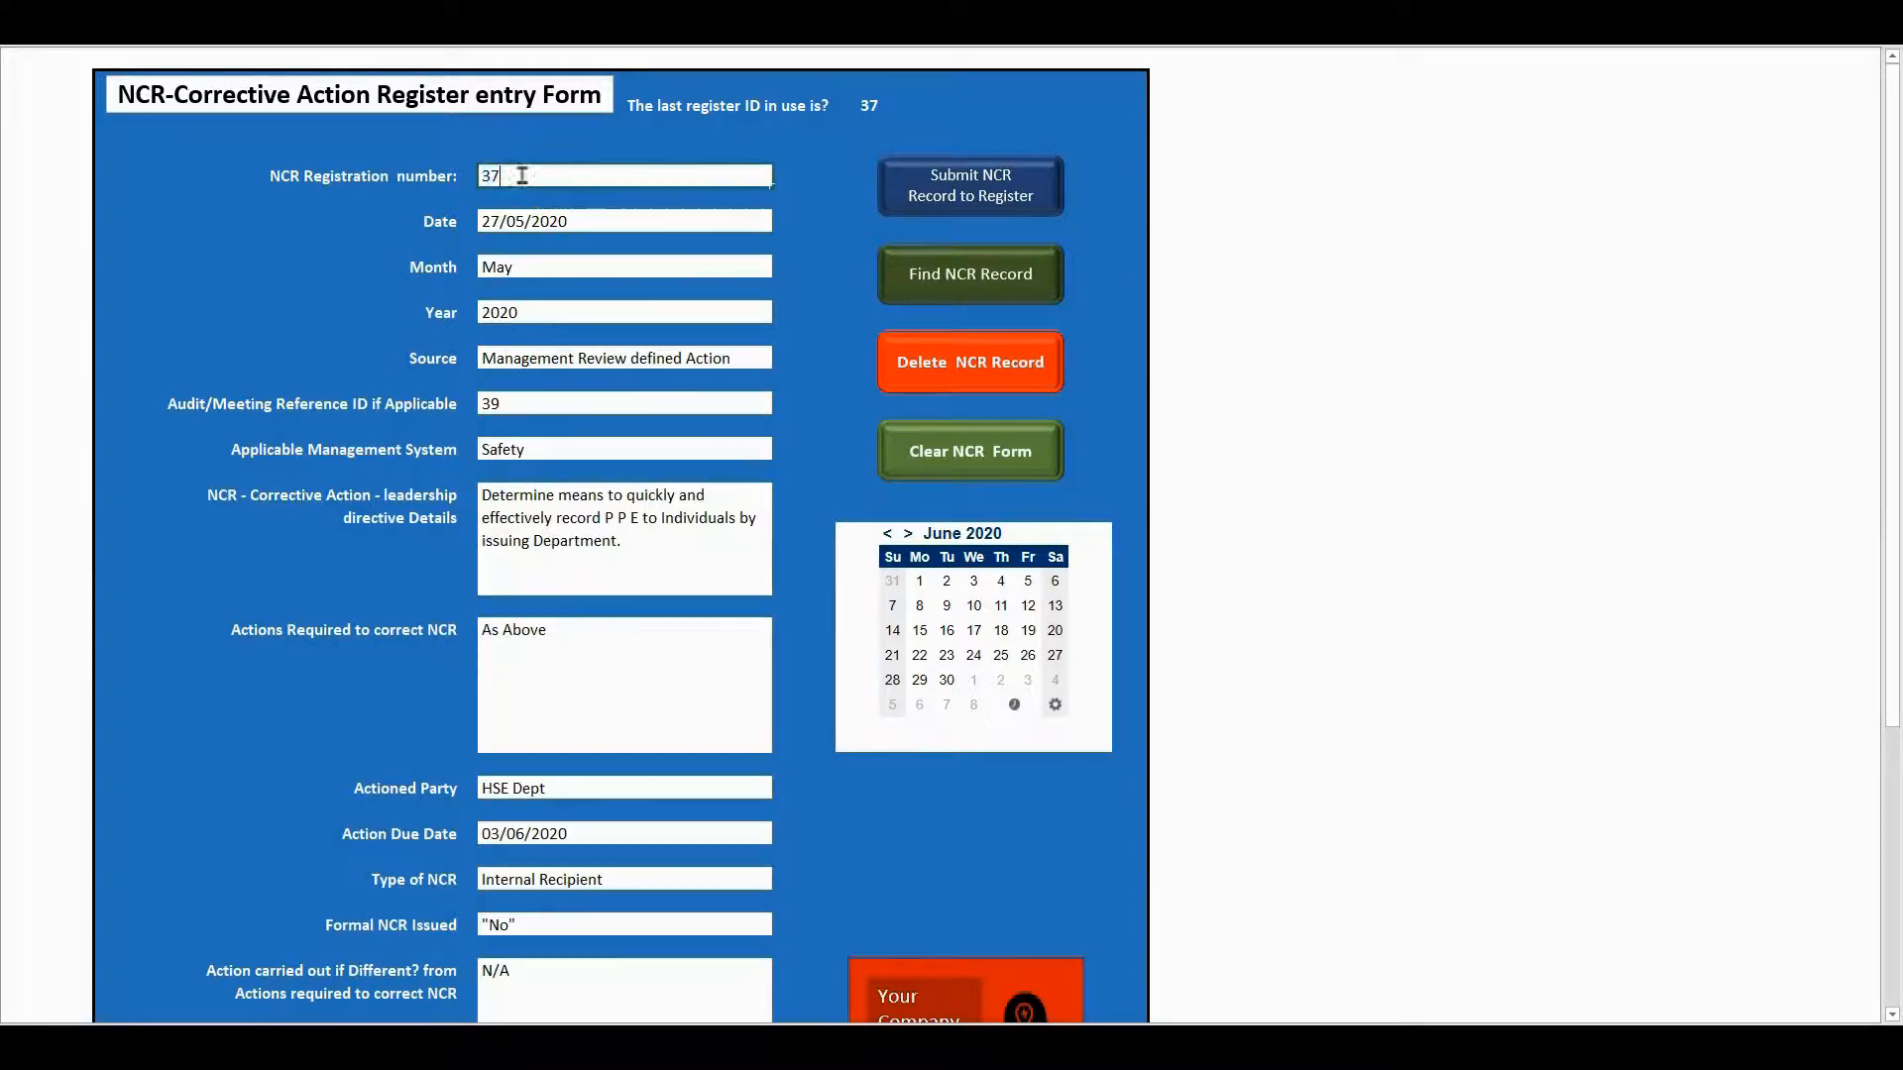
key("BackSpace")
- Replace the corrective action details with "Roll new system of Control to P P E Issuing department, which is normally the stores"
left_click(603, 541)
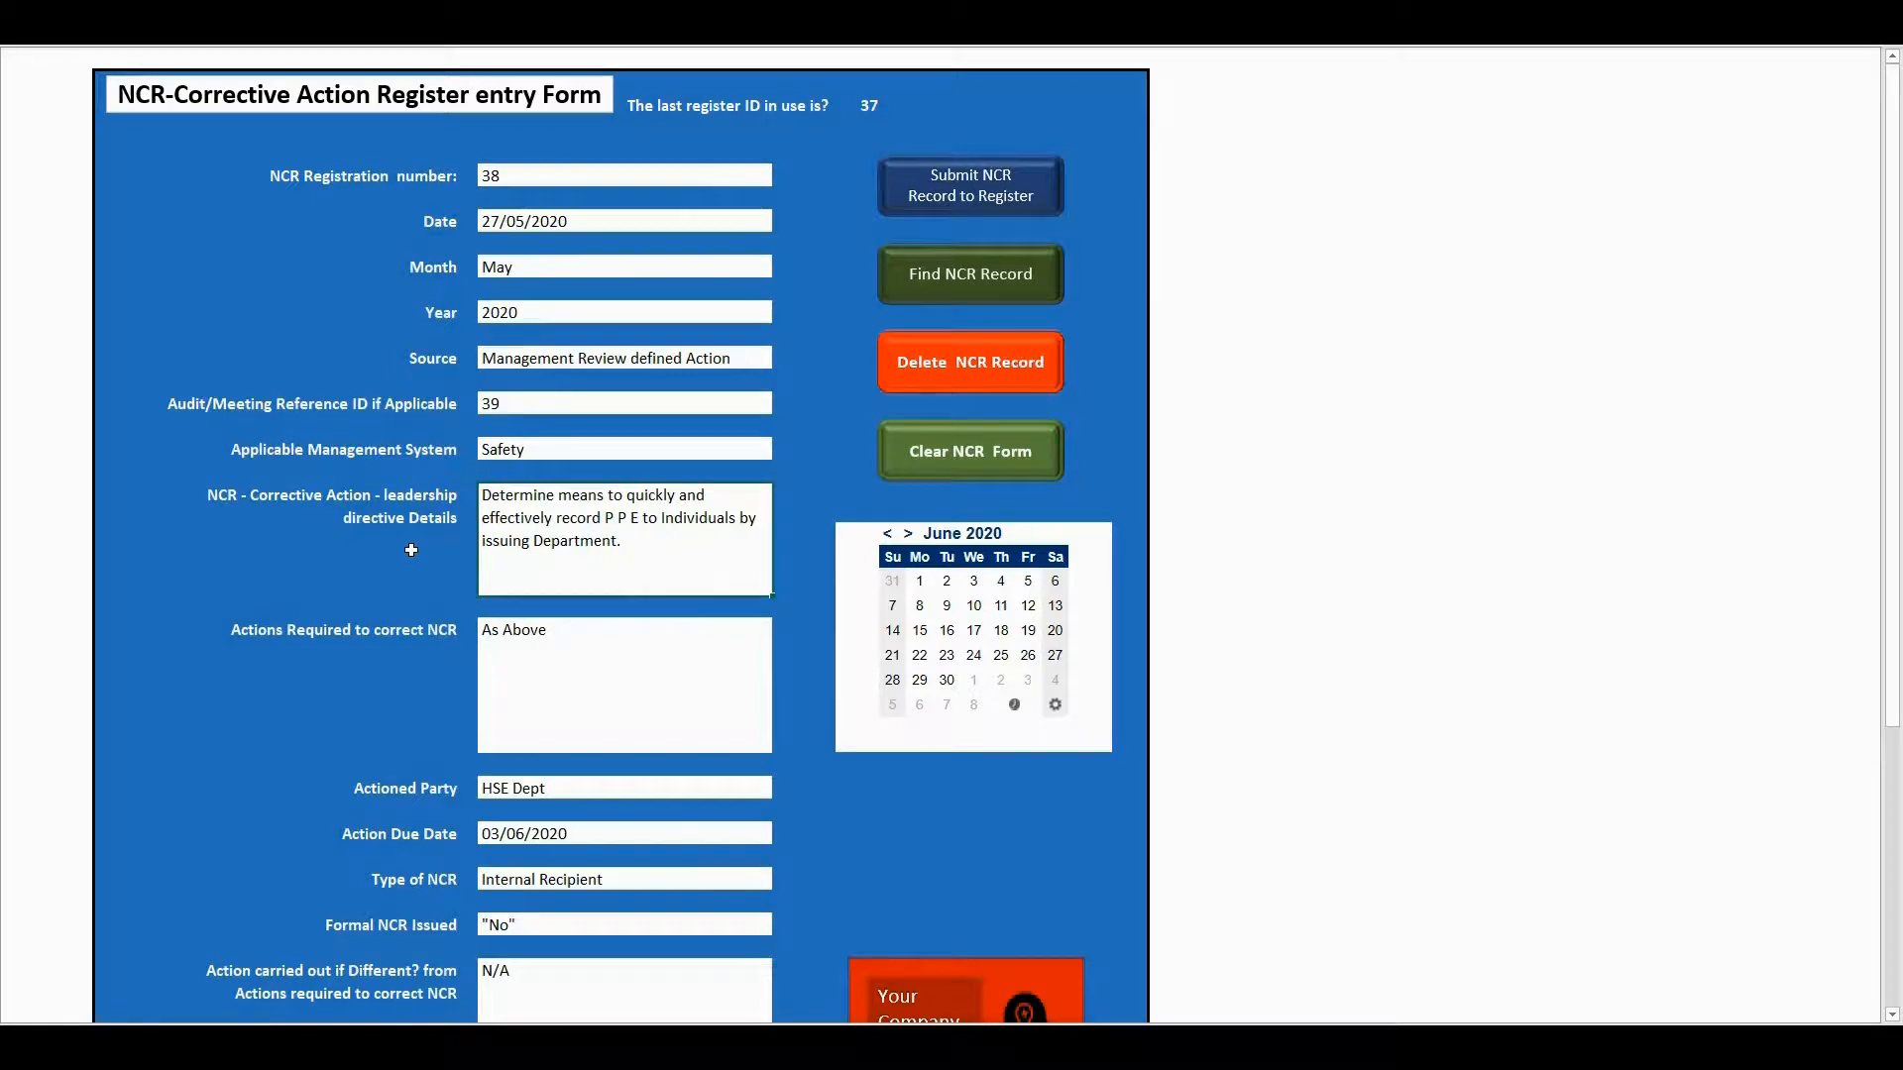
key("Delete")
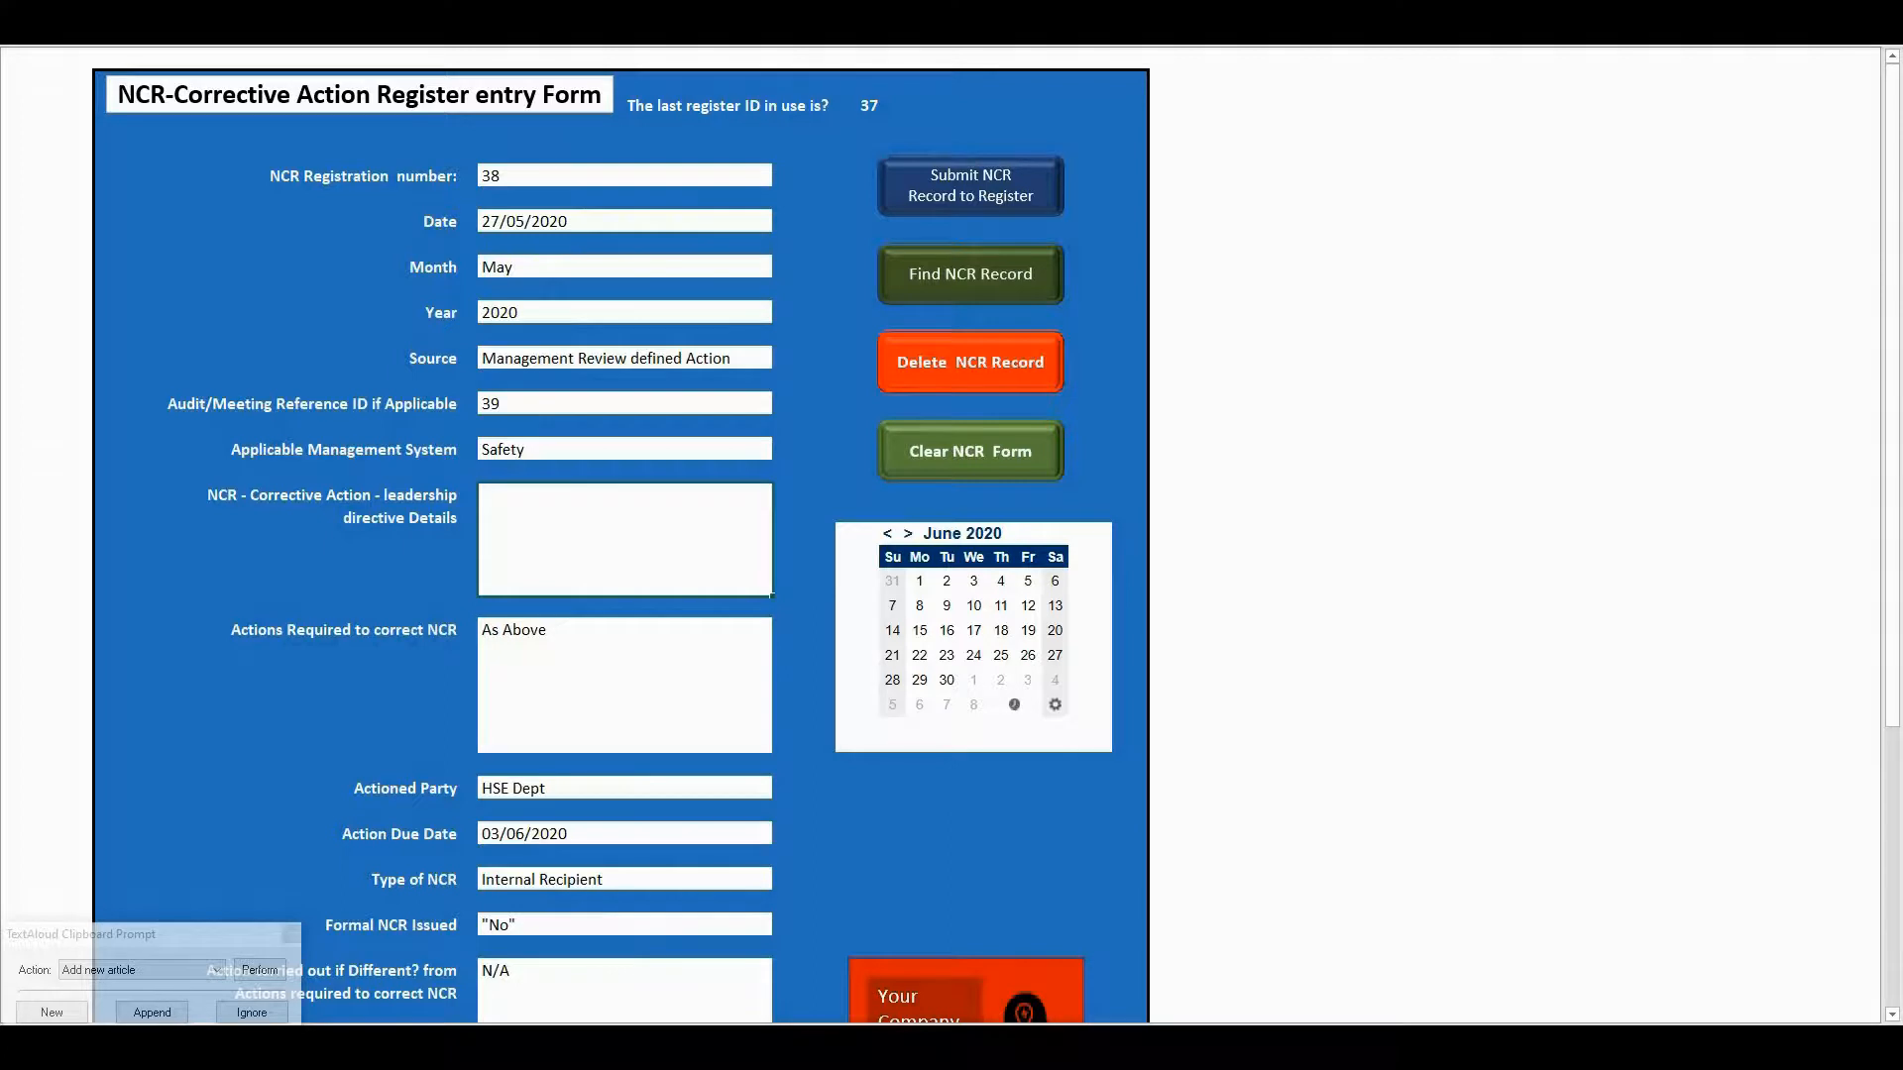
type("Roll new system of Control to P P E Issuing department, which is normally the stores")
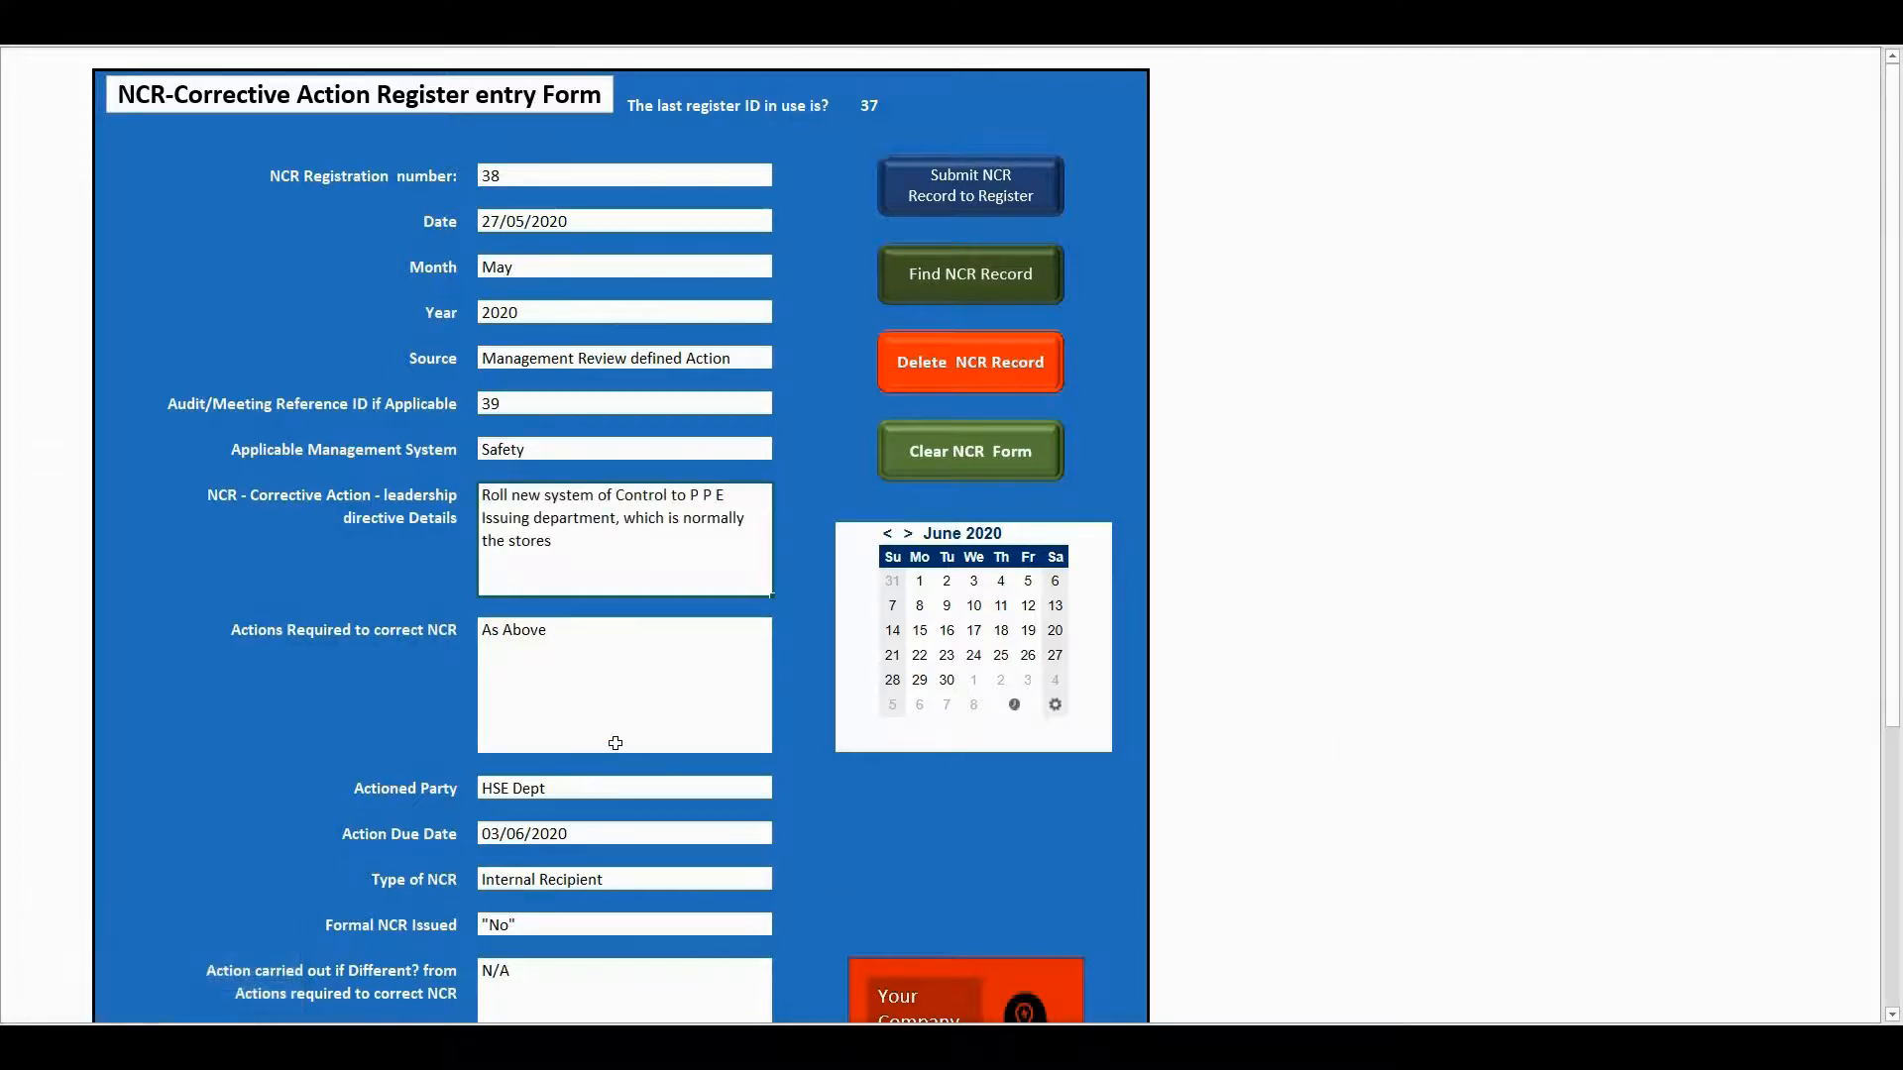
- Set the action due date to 10/06/2020 from the calendar, overwriting the existing date
scroll(626, 756, "down", 2)
left_click(570, 717)
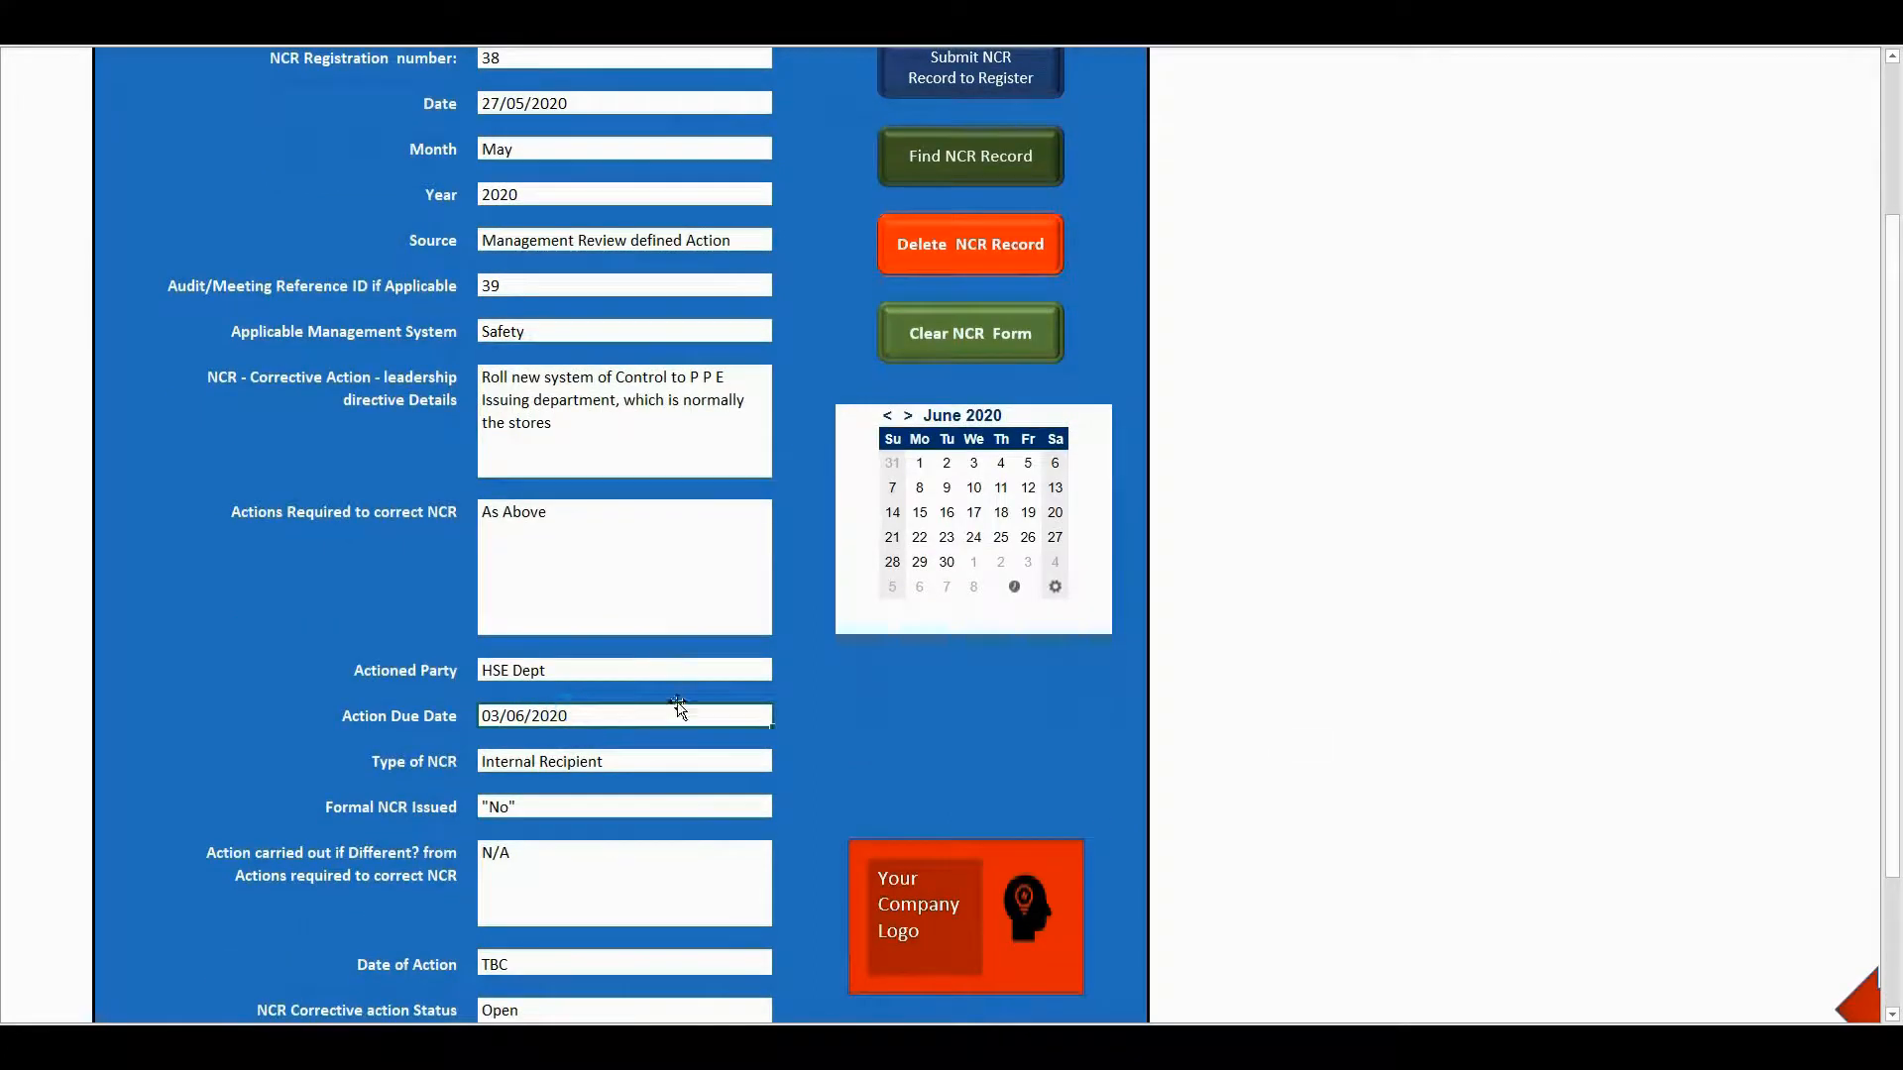
left_click(976, 495)
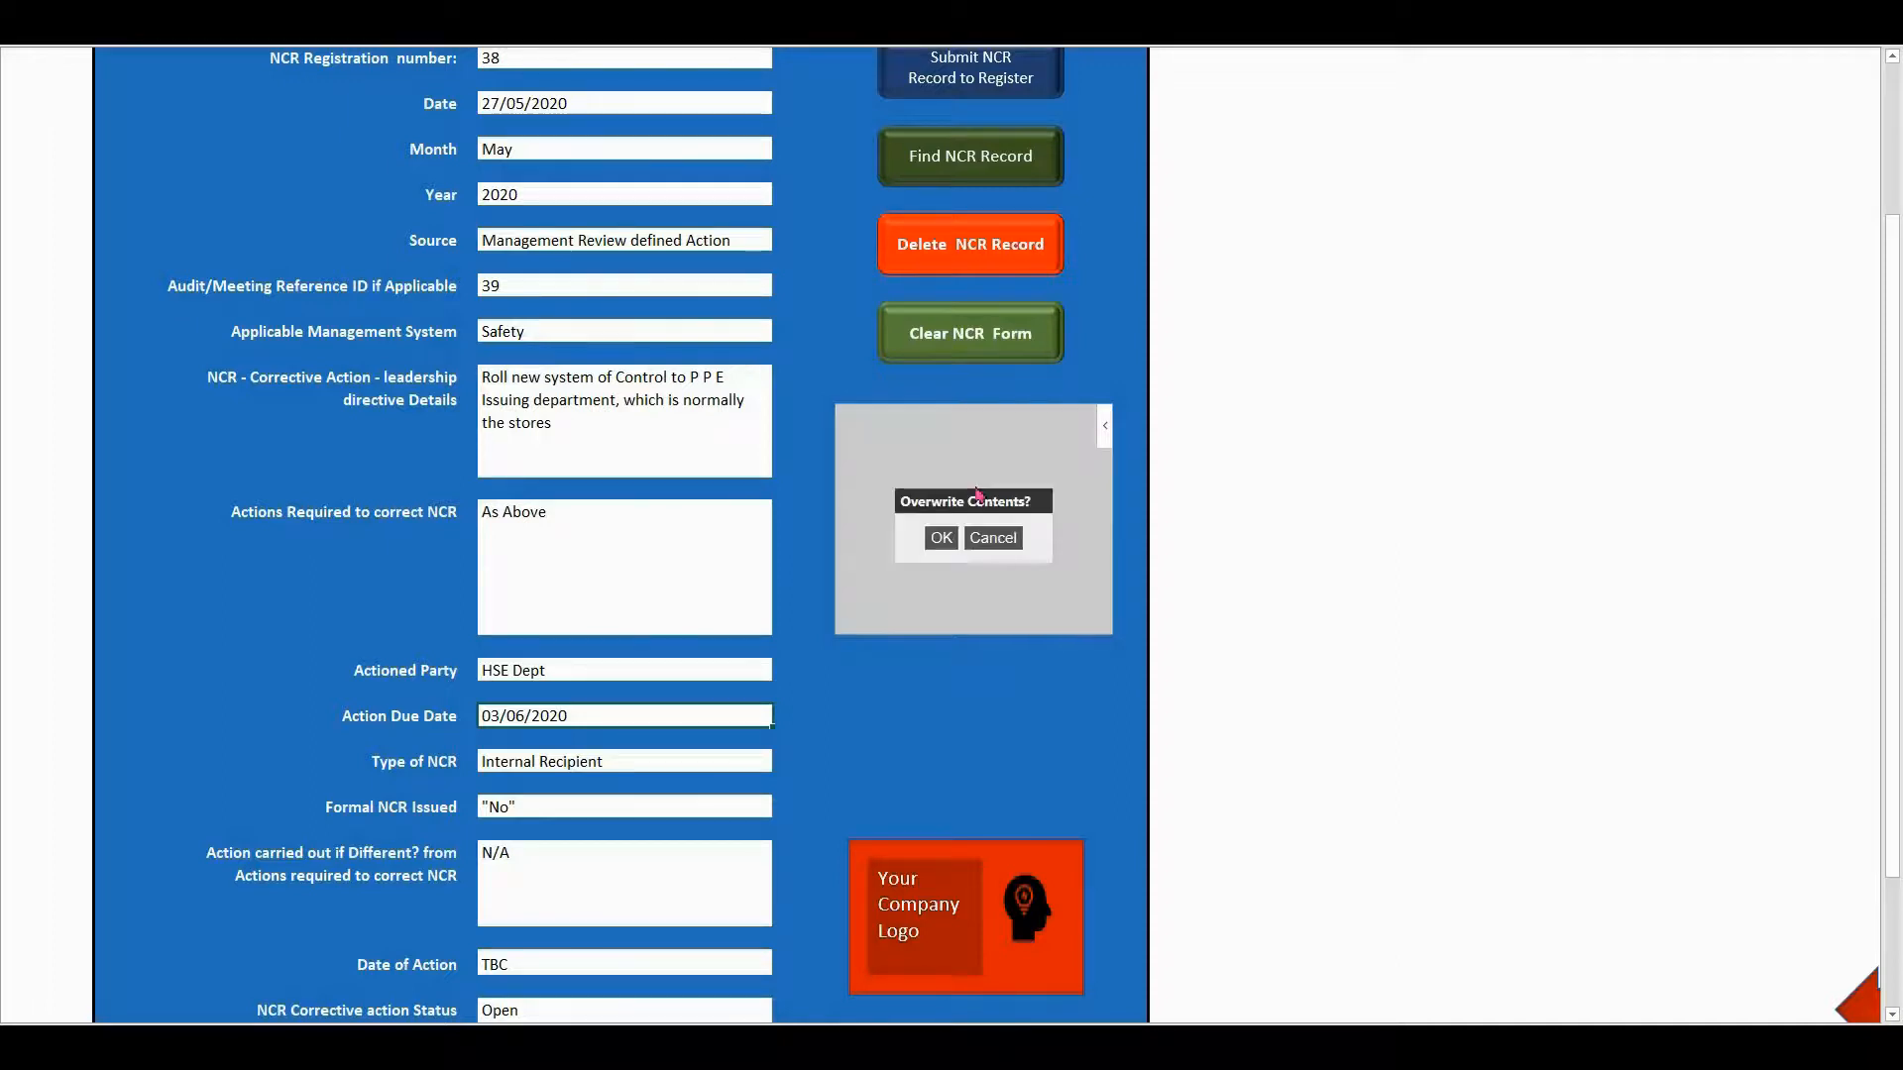
left_click(941, 537)
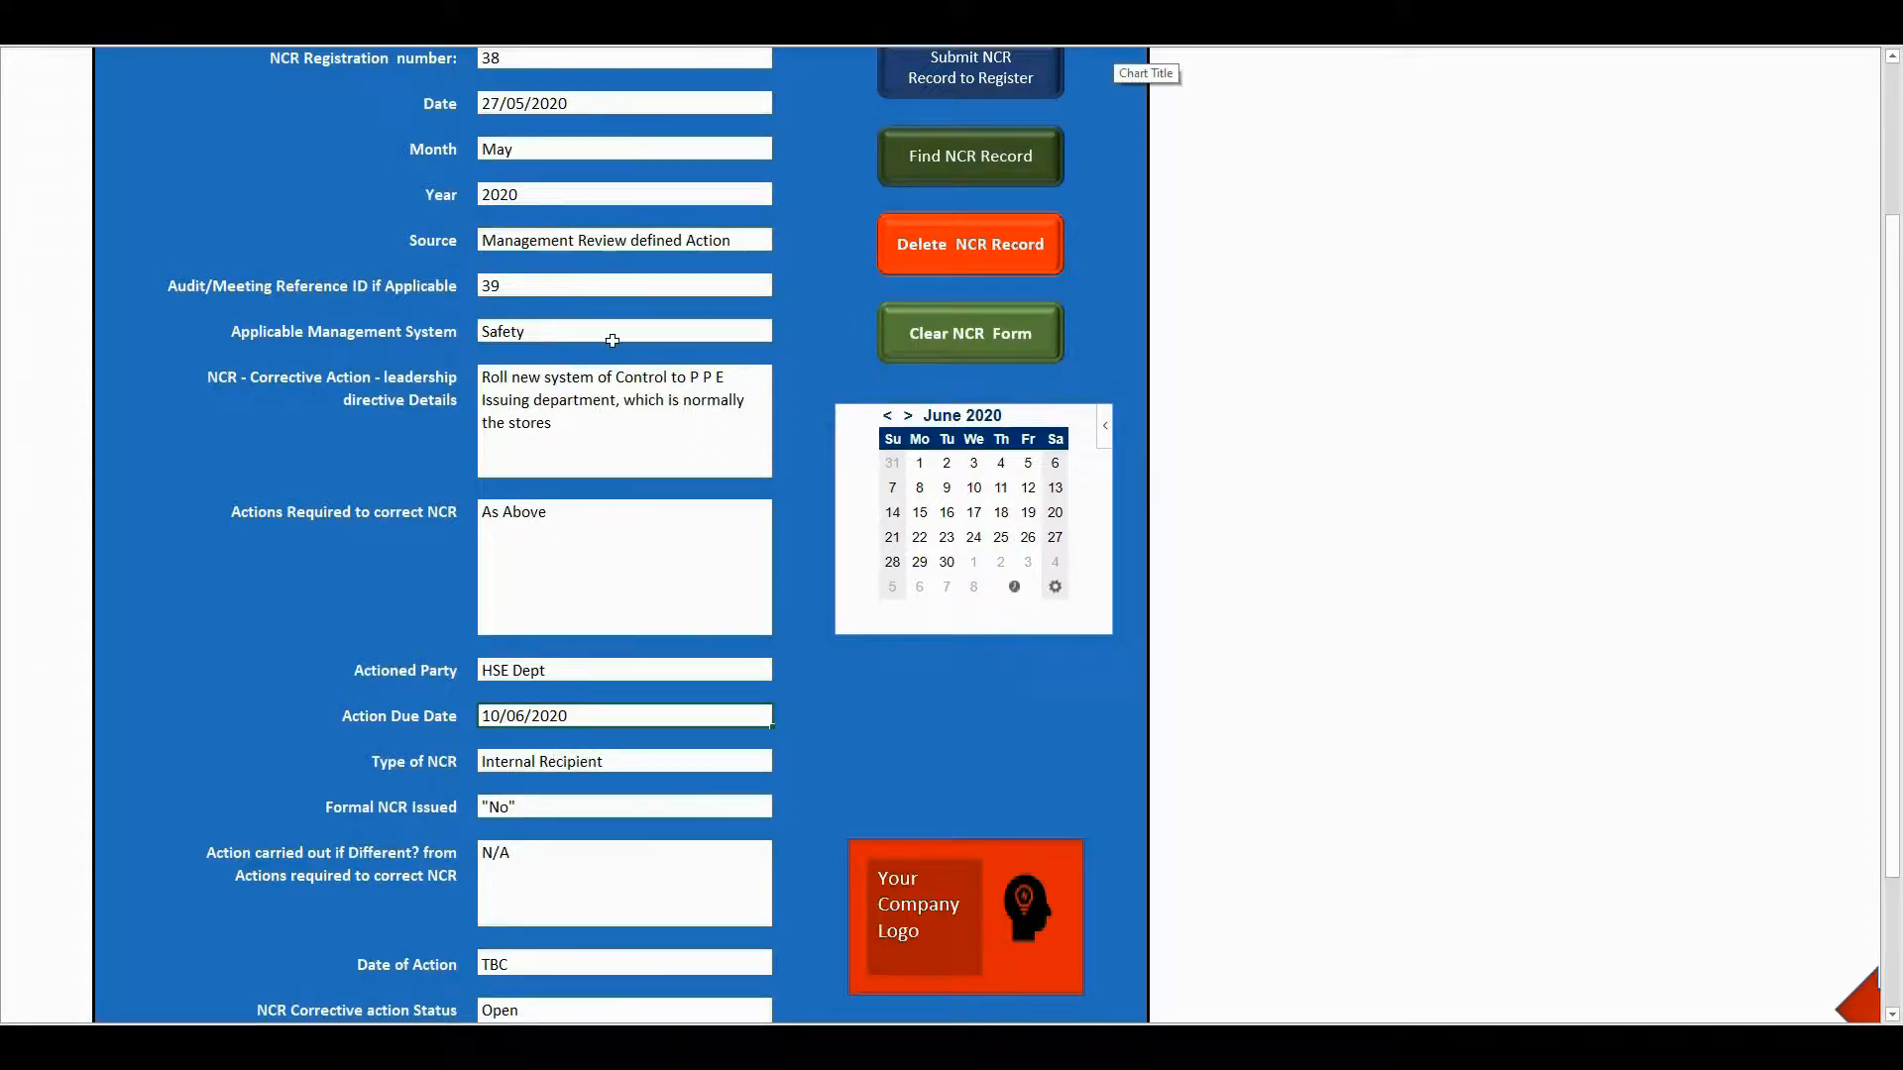
- Submit NCR record 38 to the register and close the confirmation message
scroll(613, 340, "up", 2)
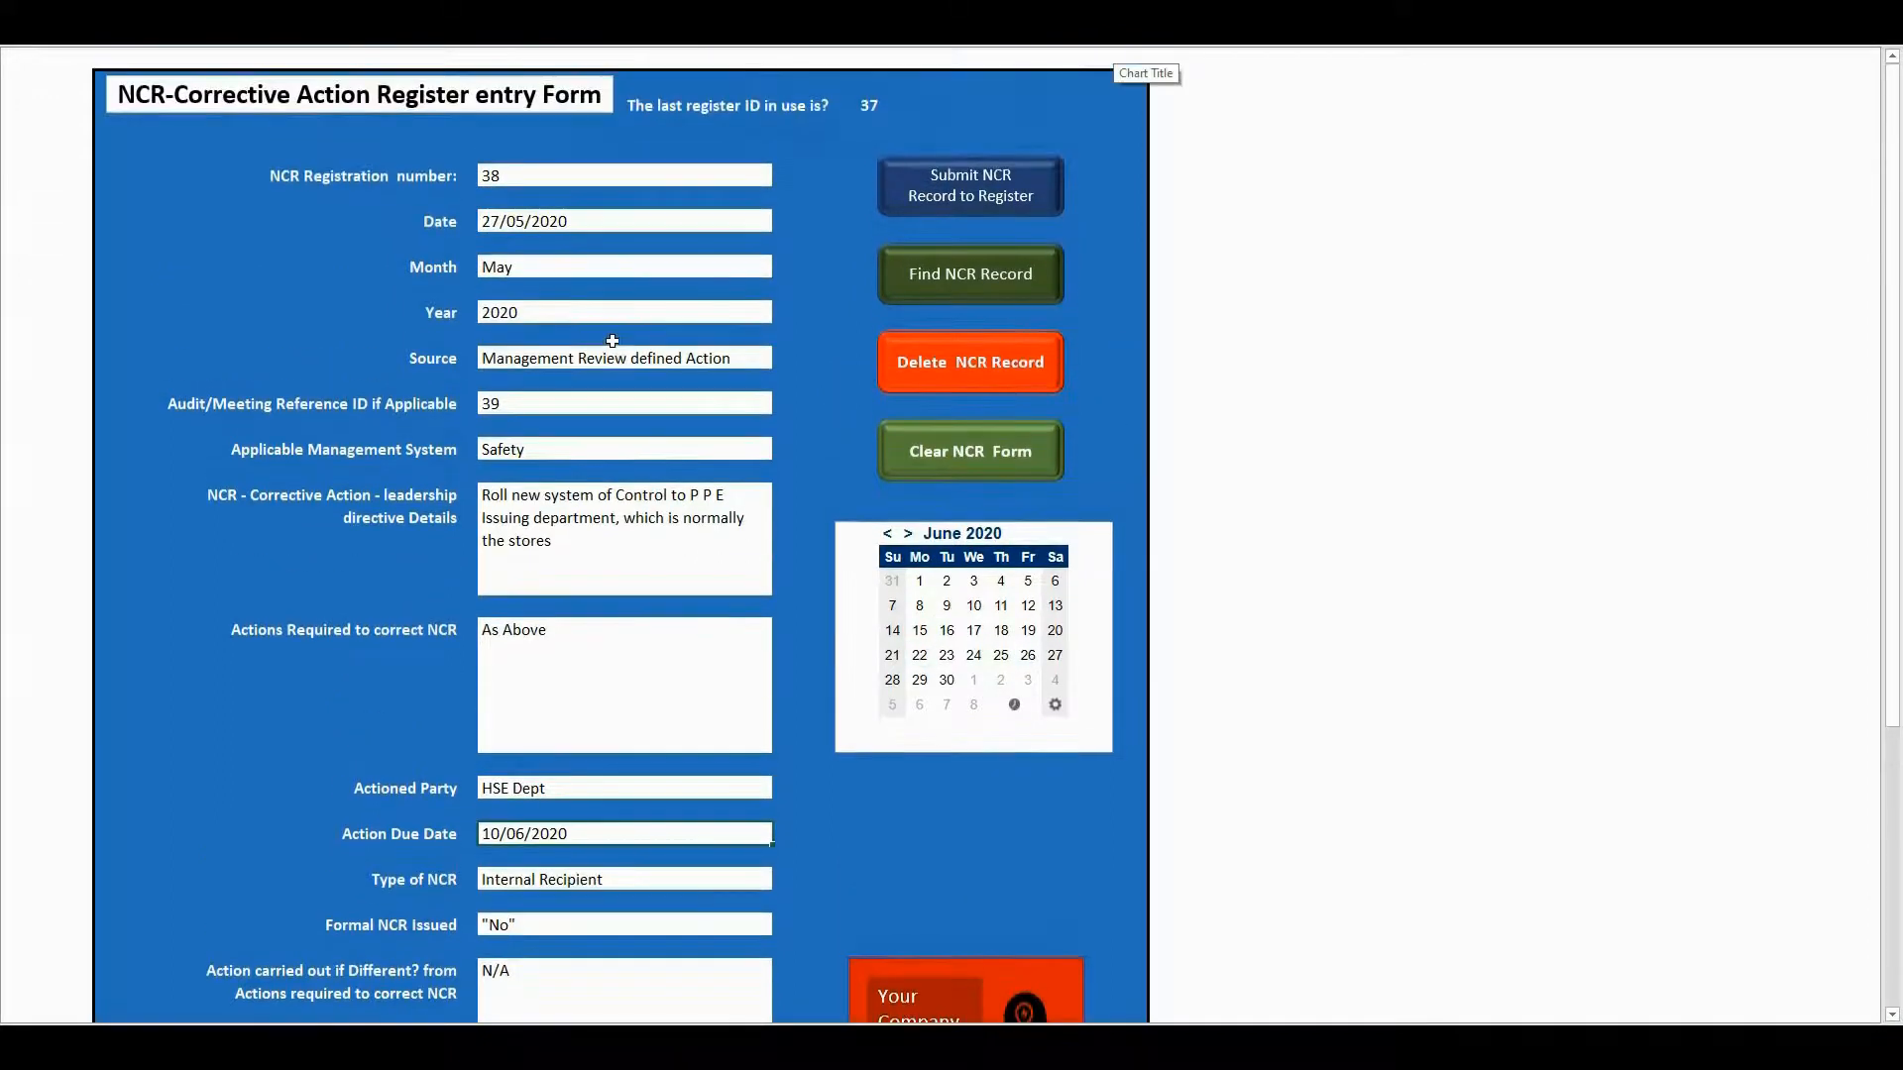
left_click(991, 184)
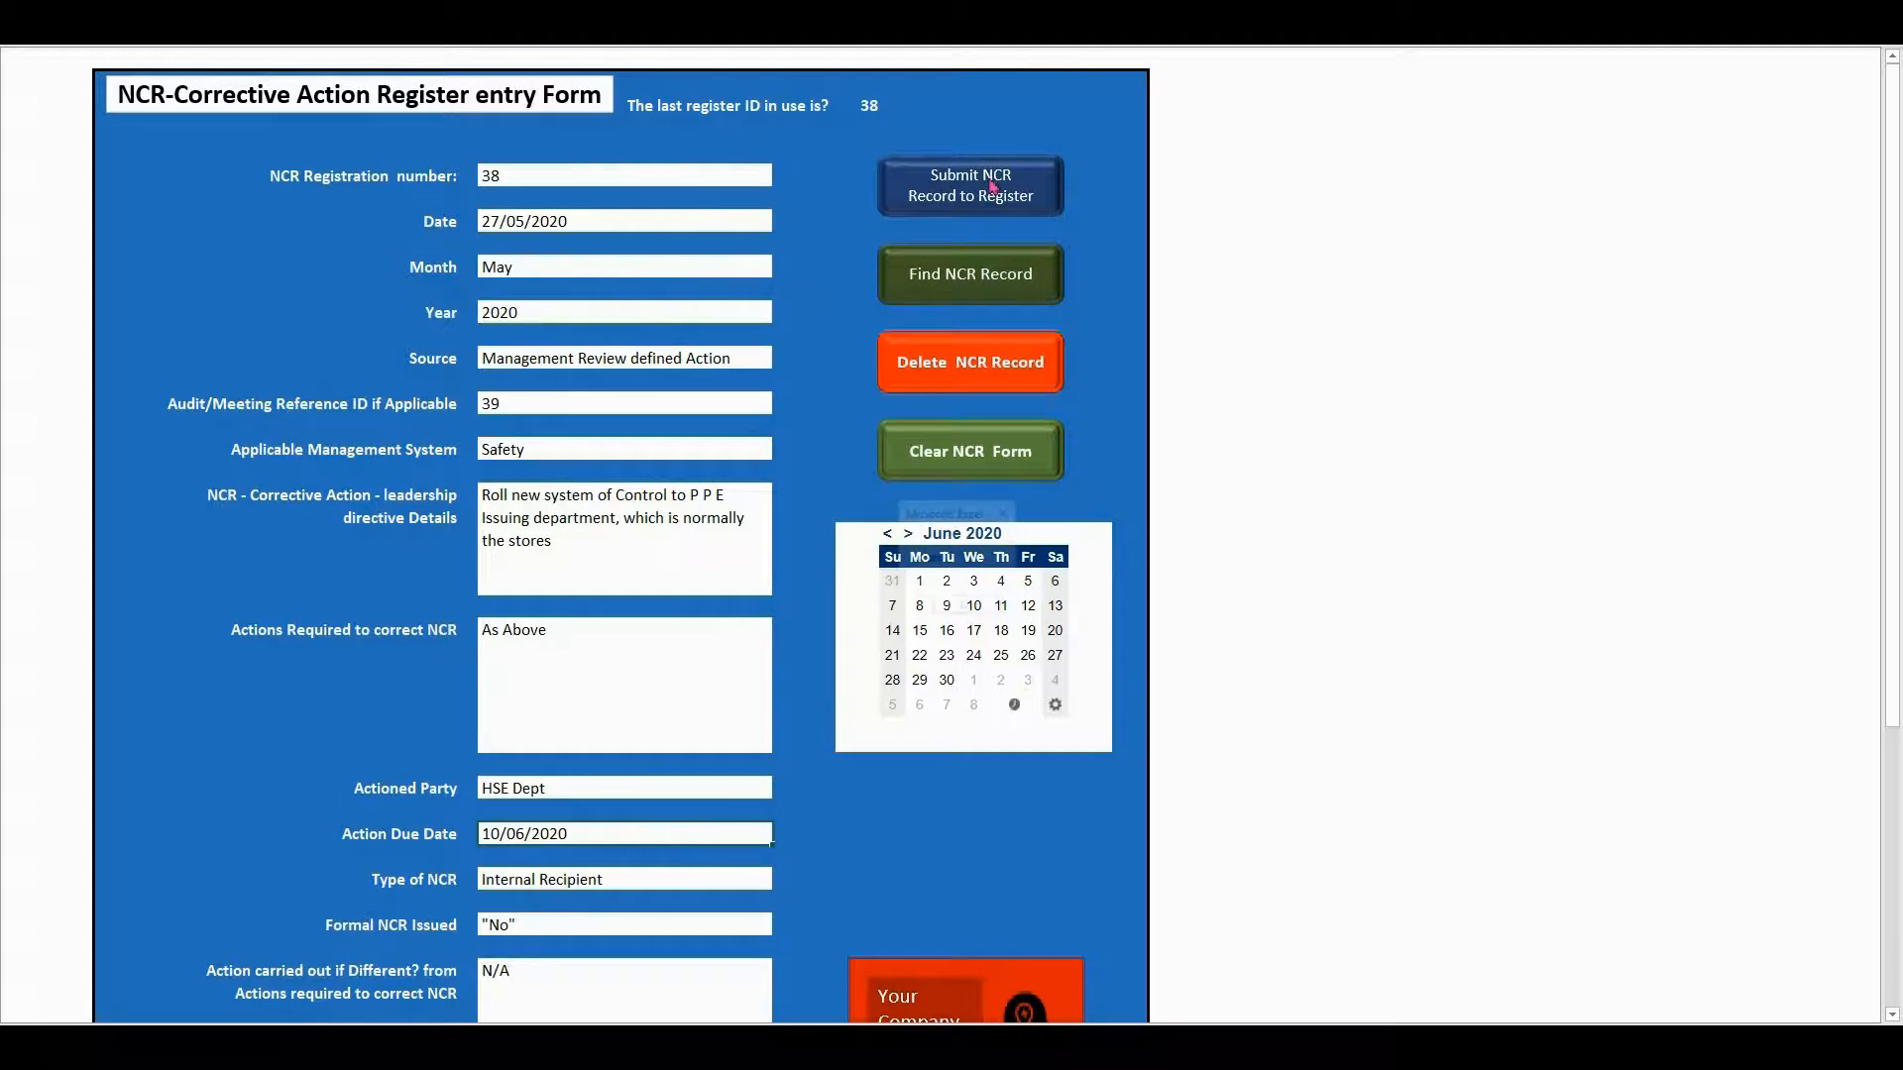
left_click(959, 607)
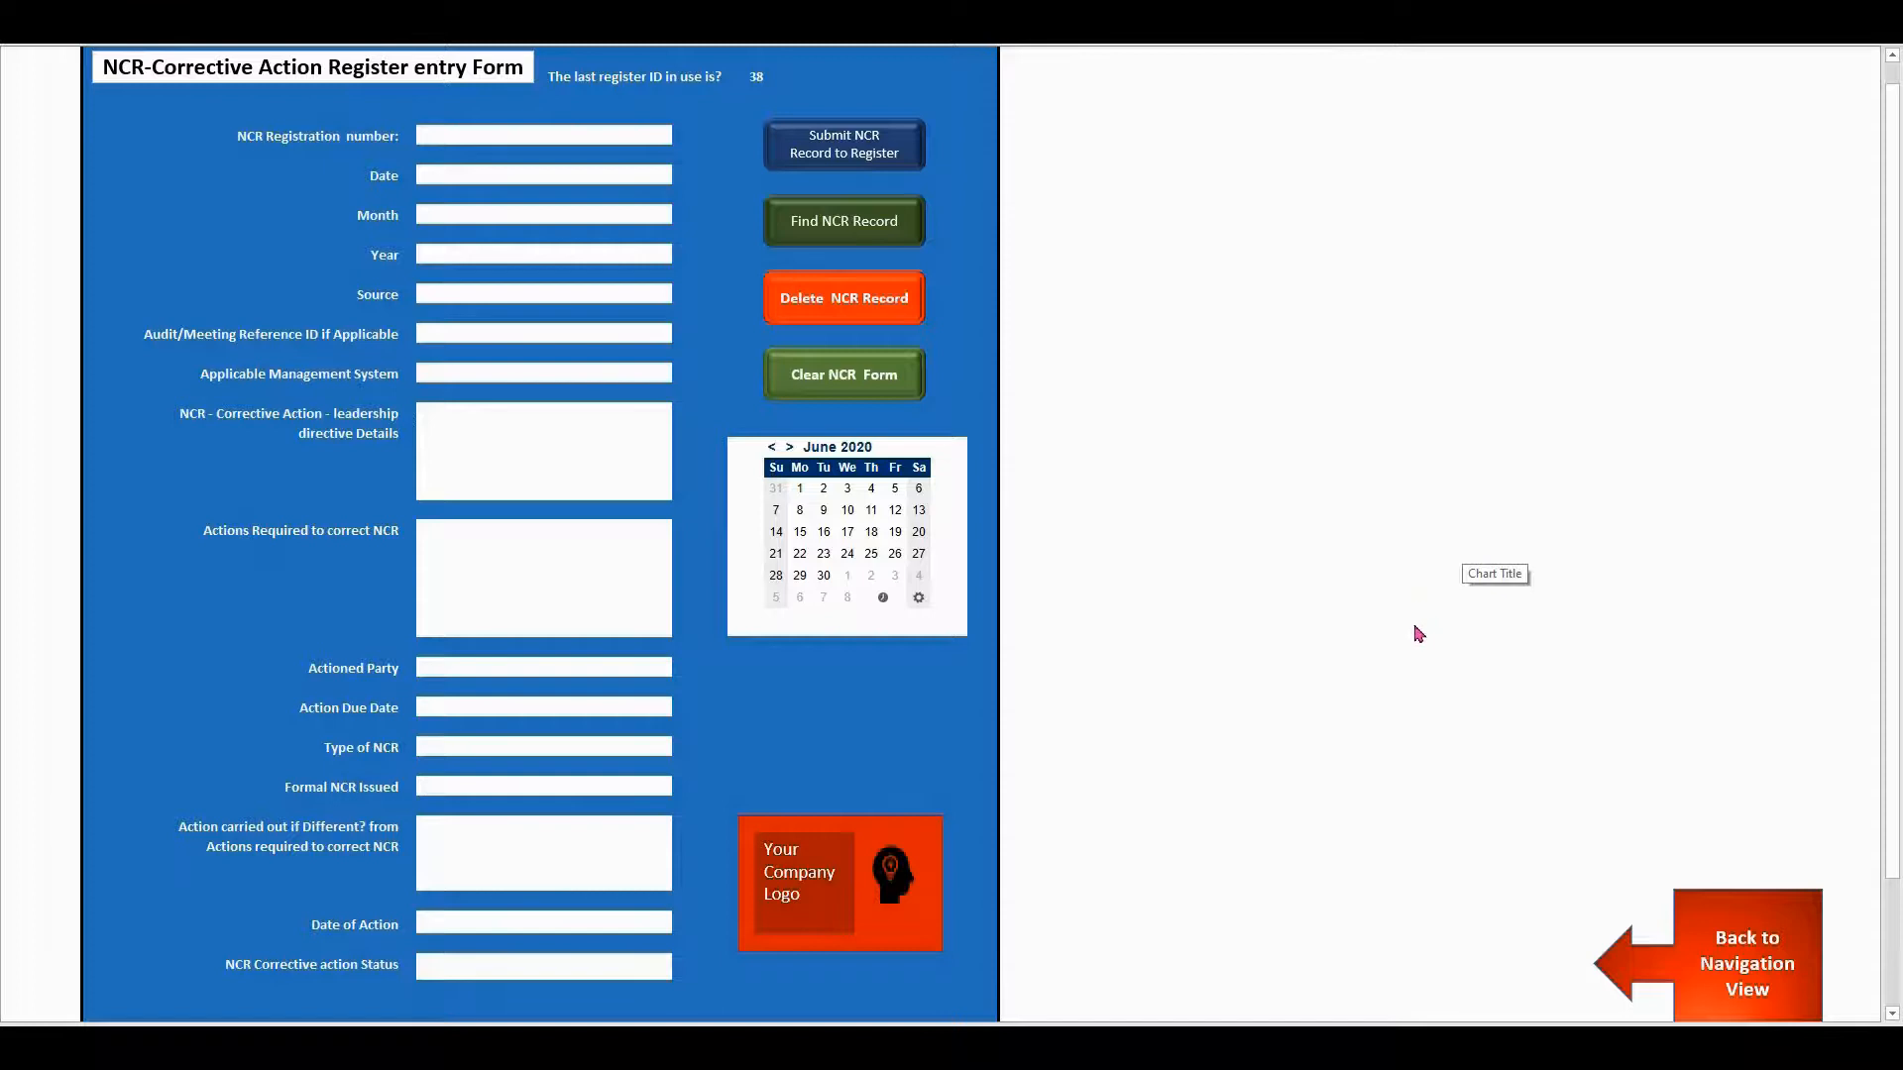
- Go back to the navigation index and open the NCR-Corrective Action Register to check its latest entries
scroll(1586, 822, "down", 2)
left_click(1744, 861)
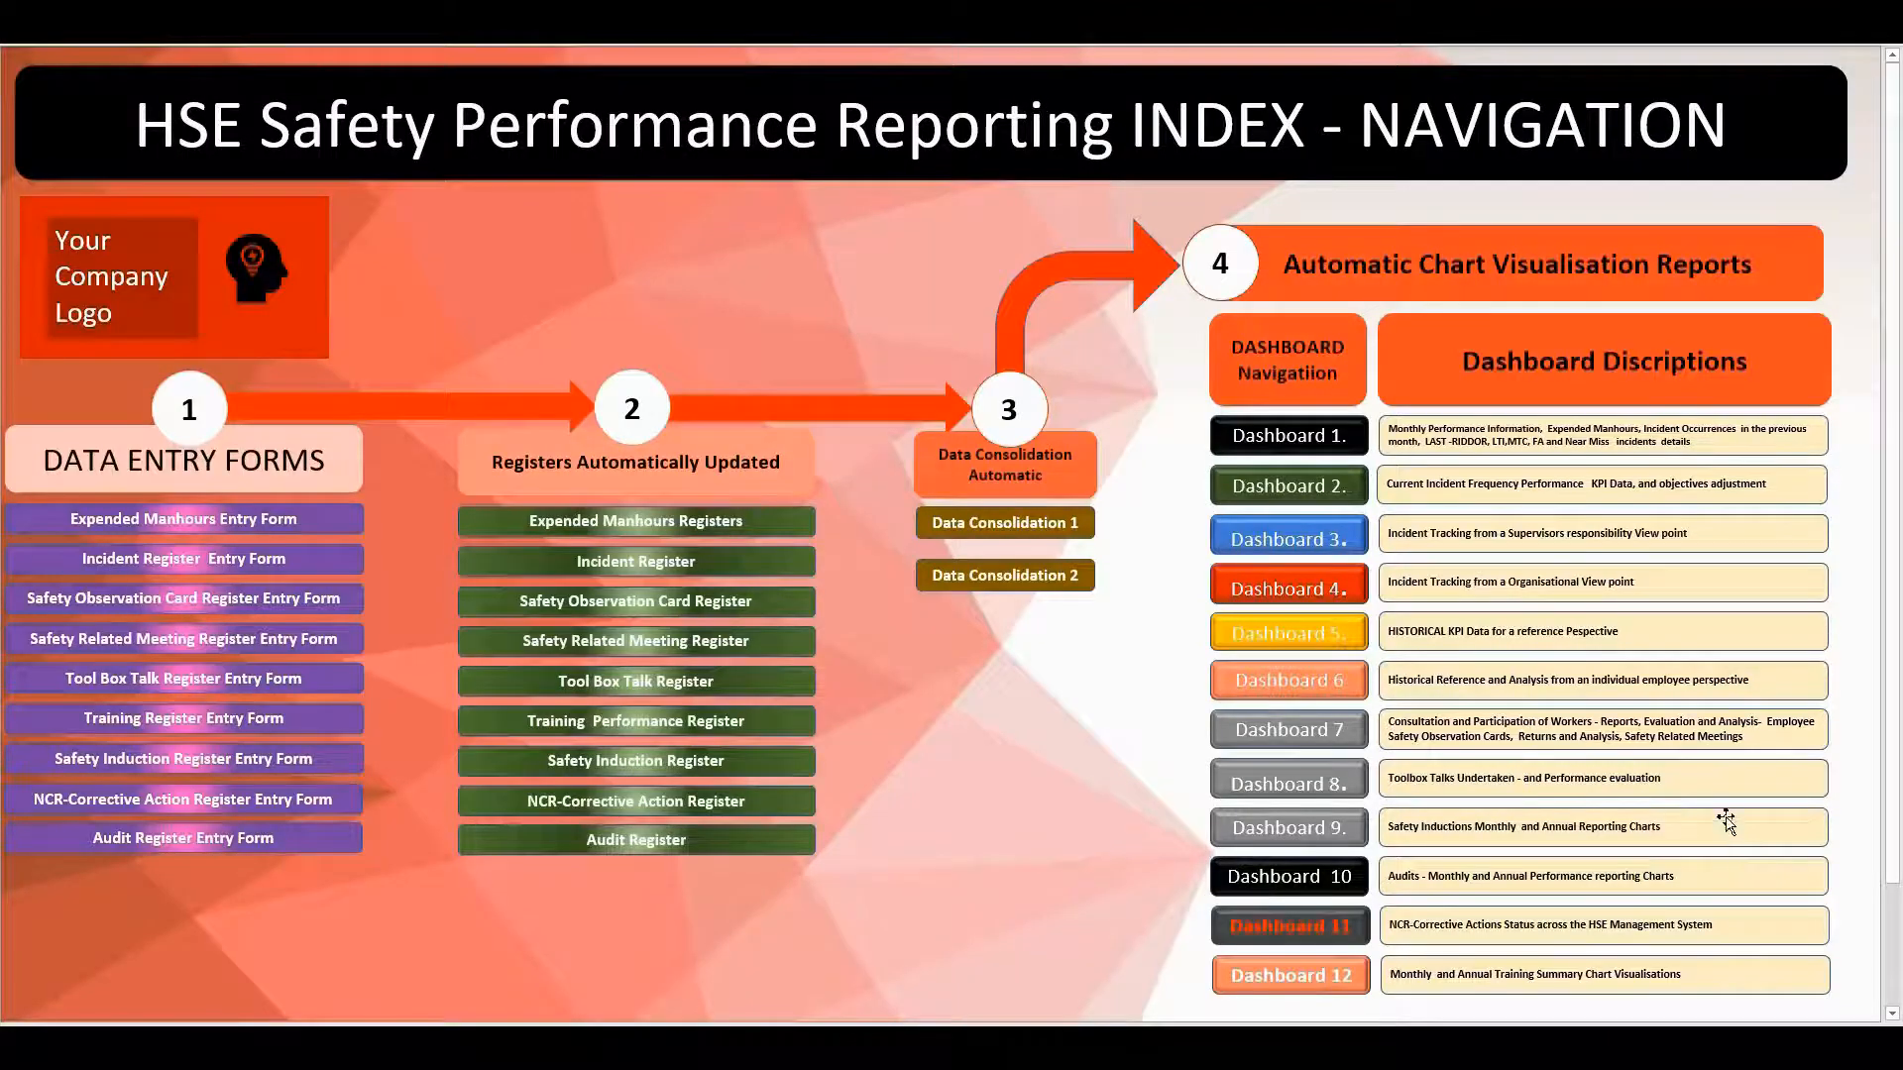
left_click(677, 801)
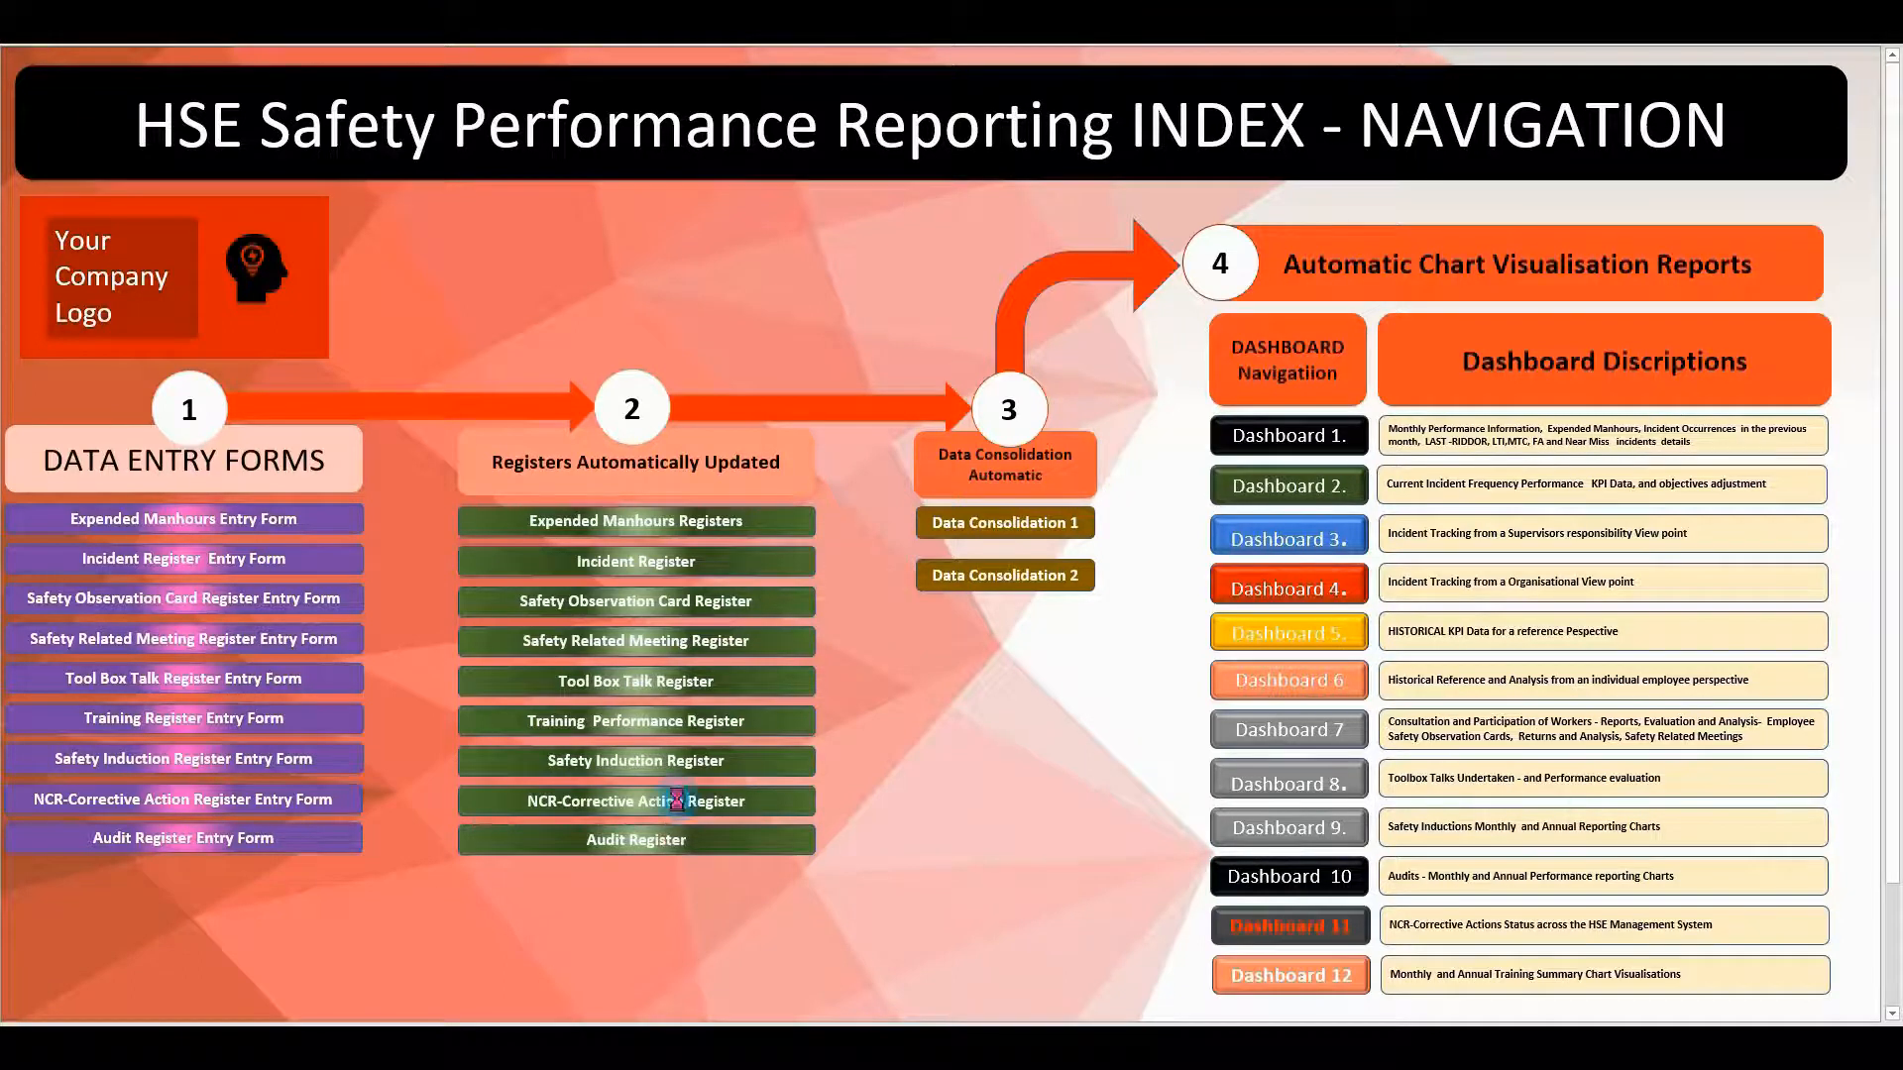
scroll(677, 798, "down", 6)
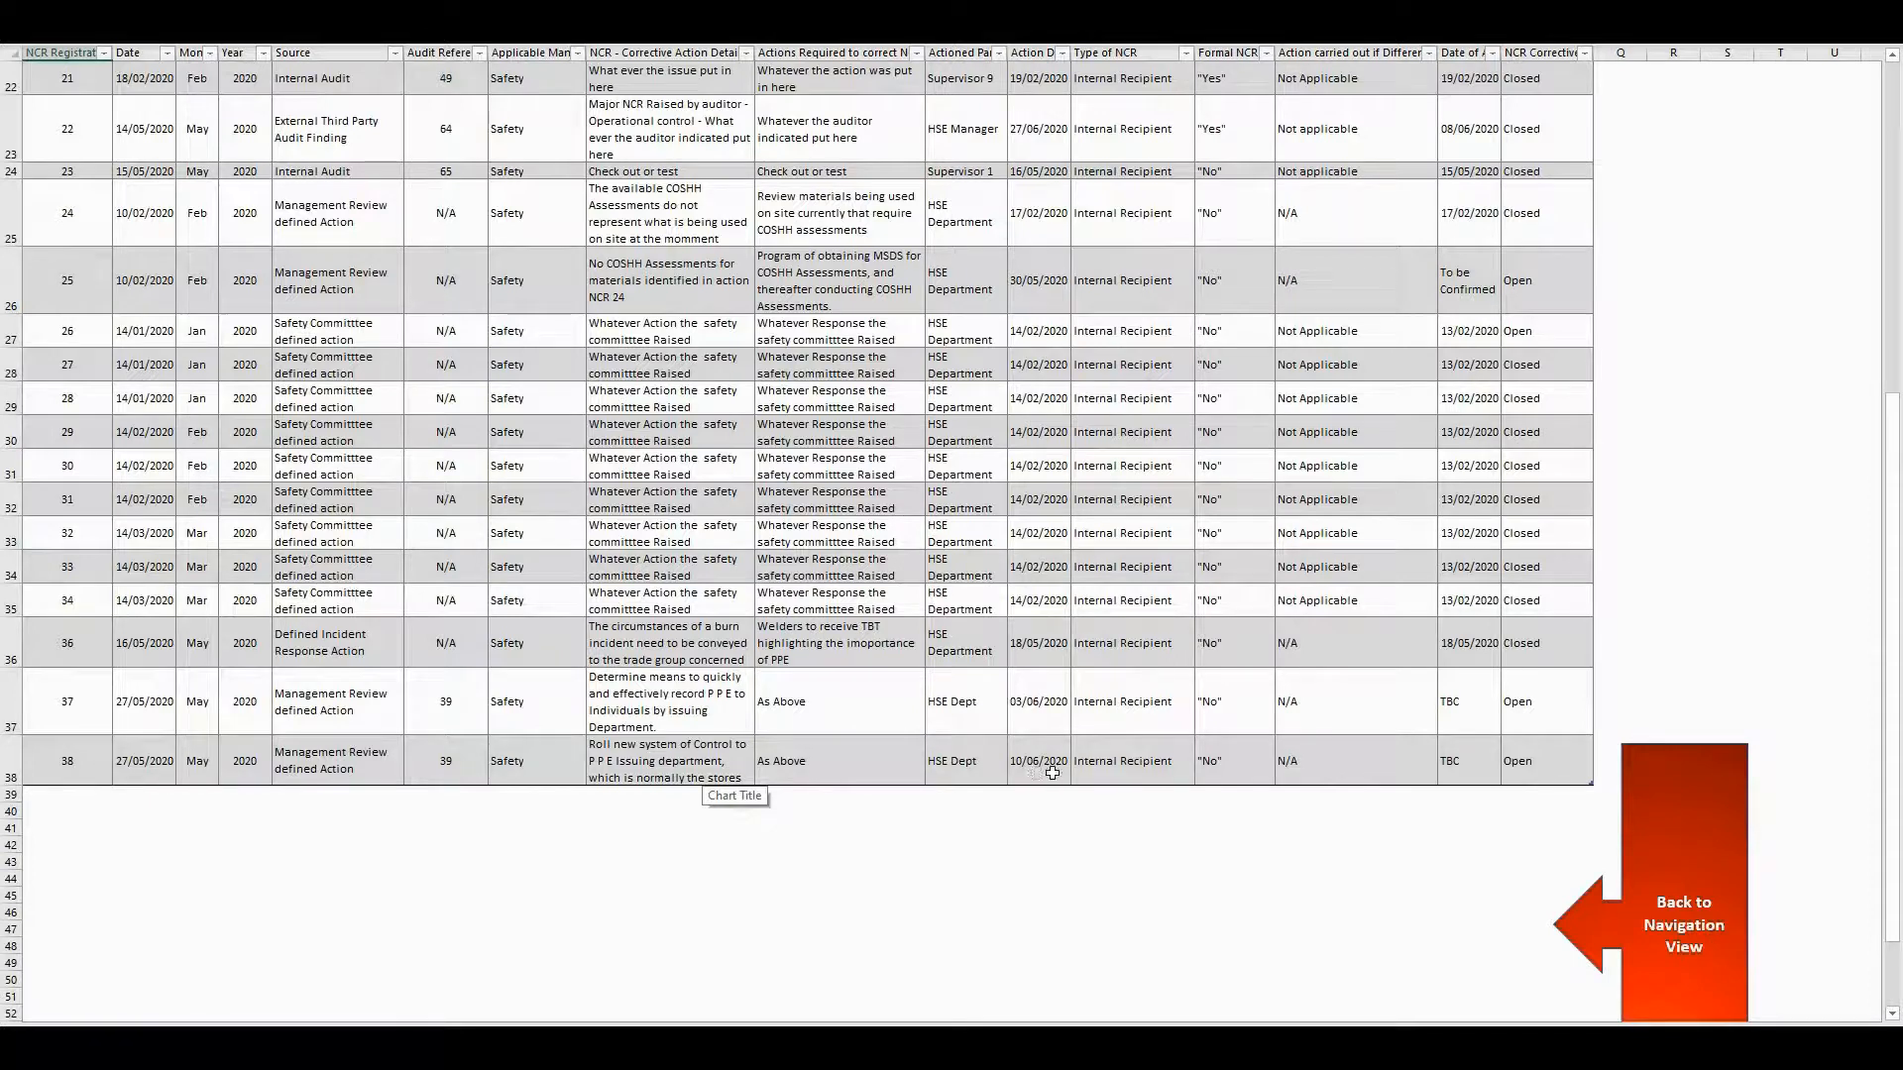
- Return to the navigation index and open Dashboard 11 to review the monthly and annual corrective action status charts
left_click(1724, 897)
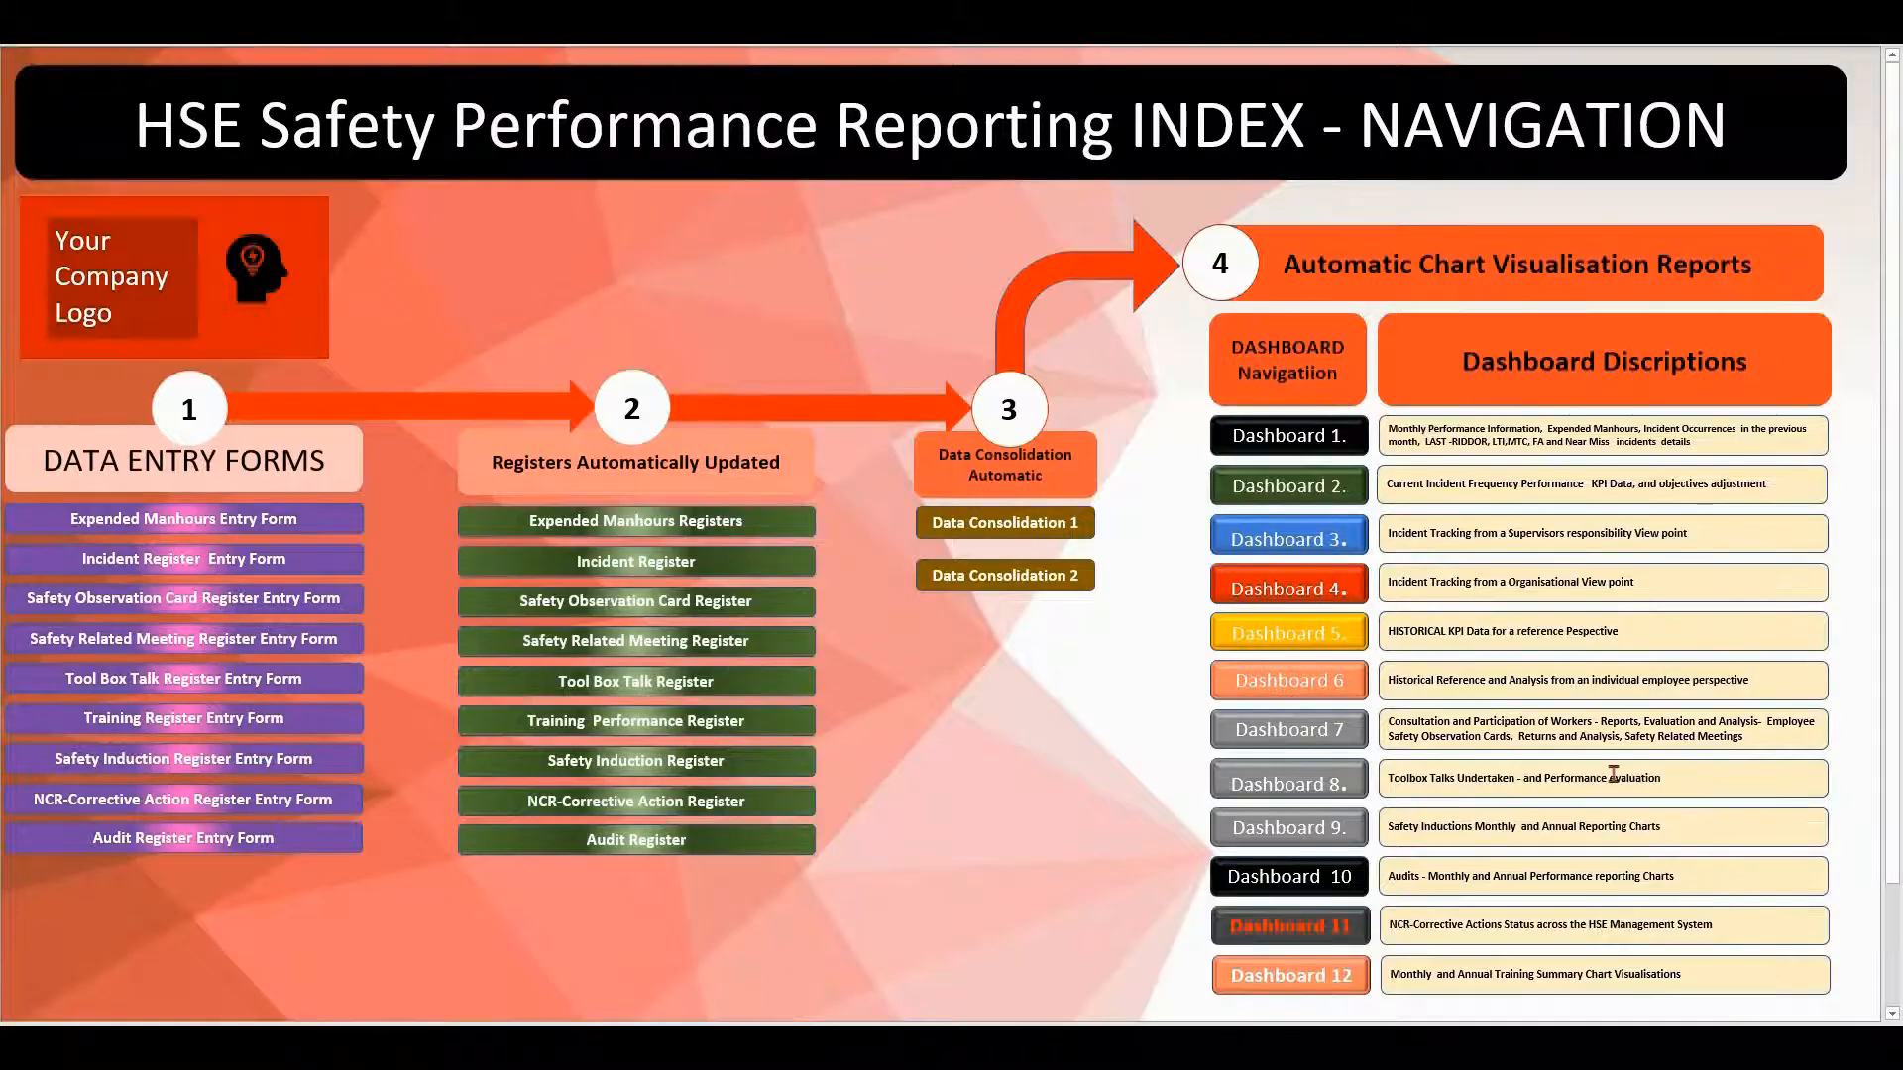
left_click(1300, 931)
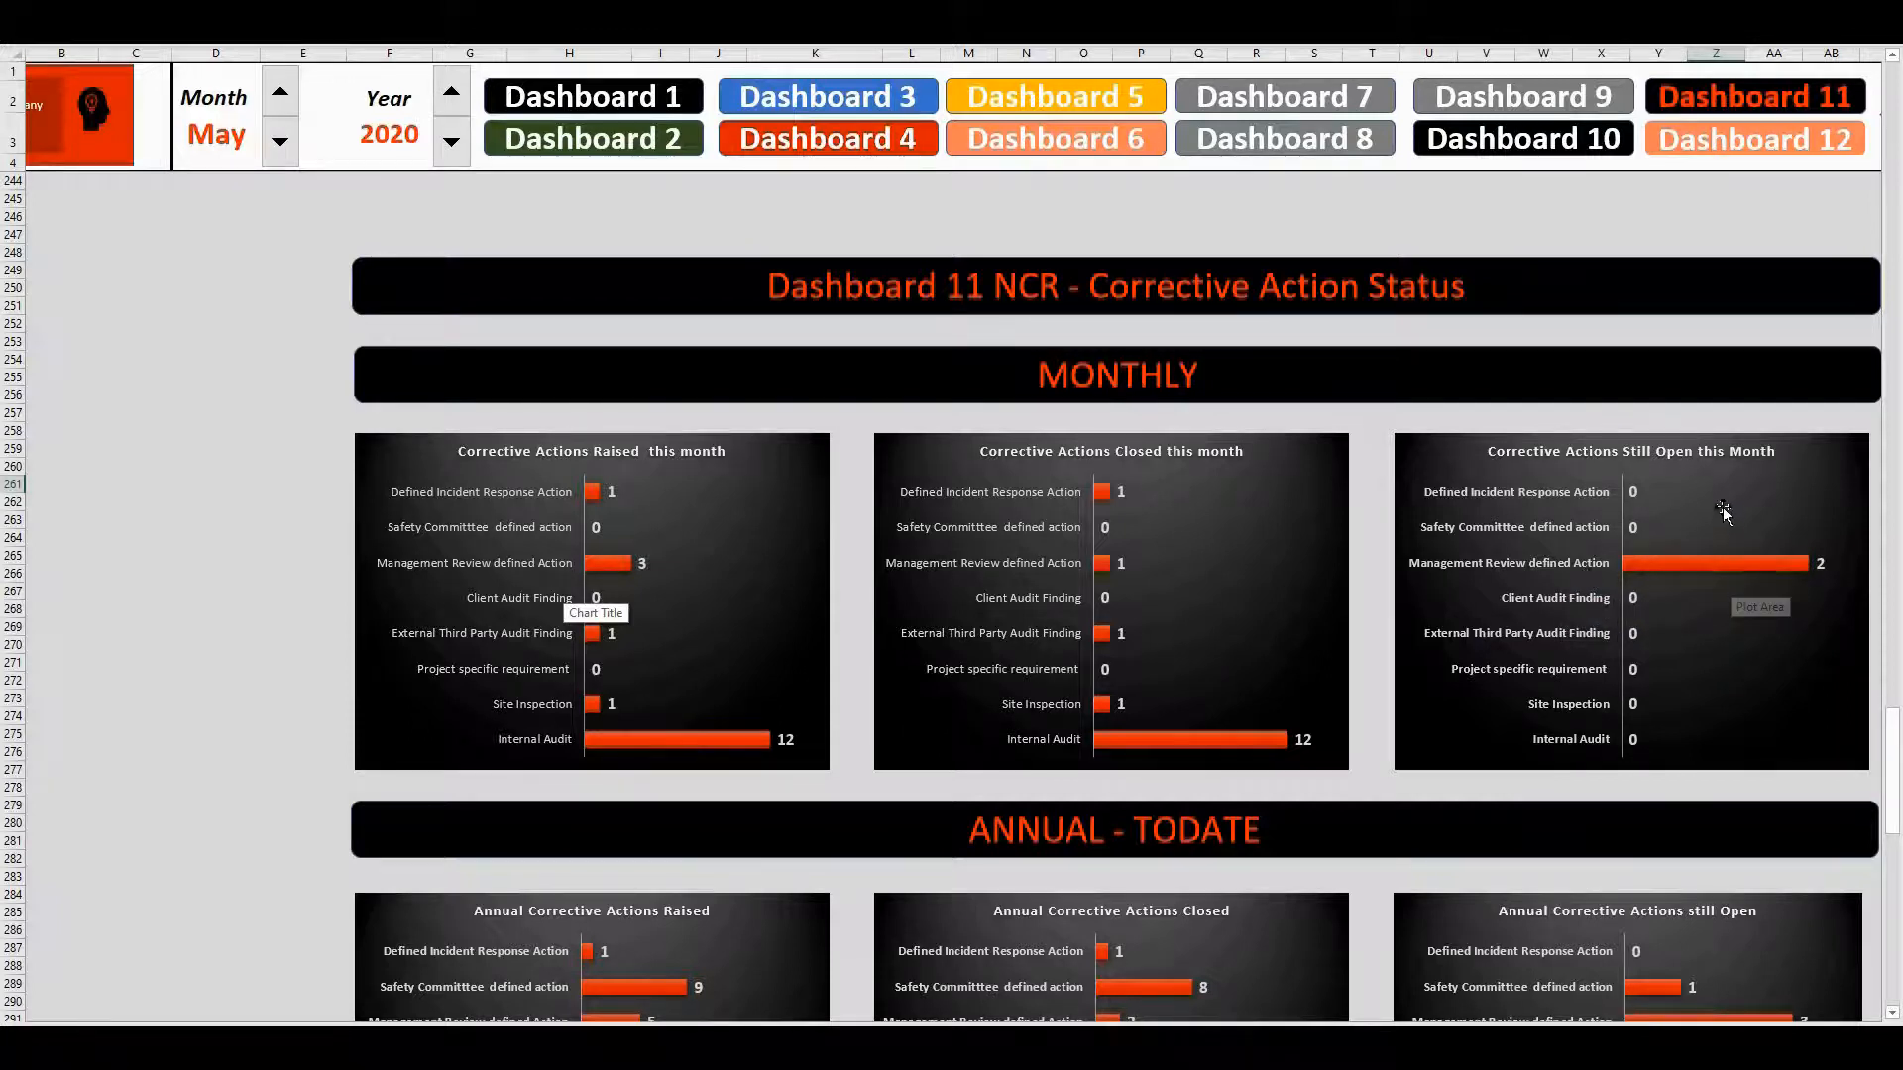
scroll(1508, 704, "down", 2)
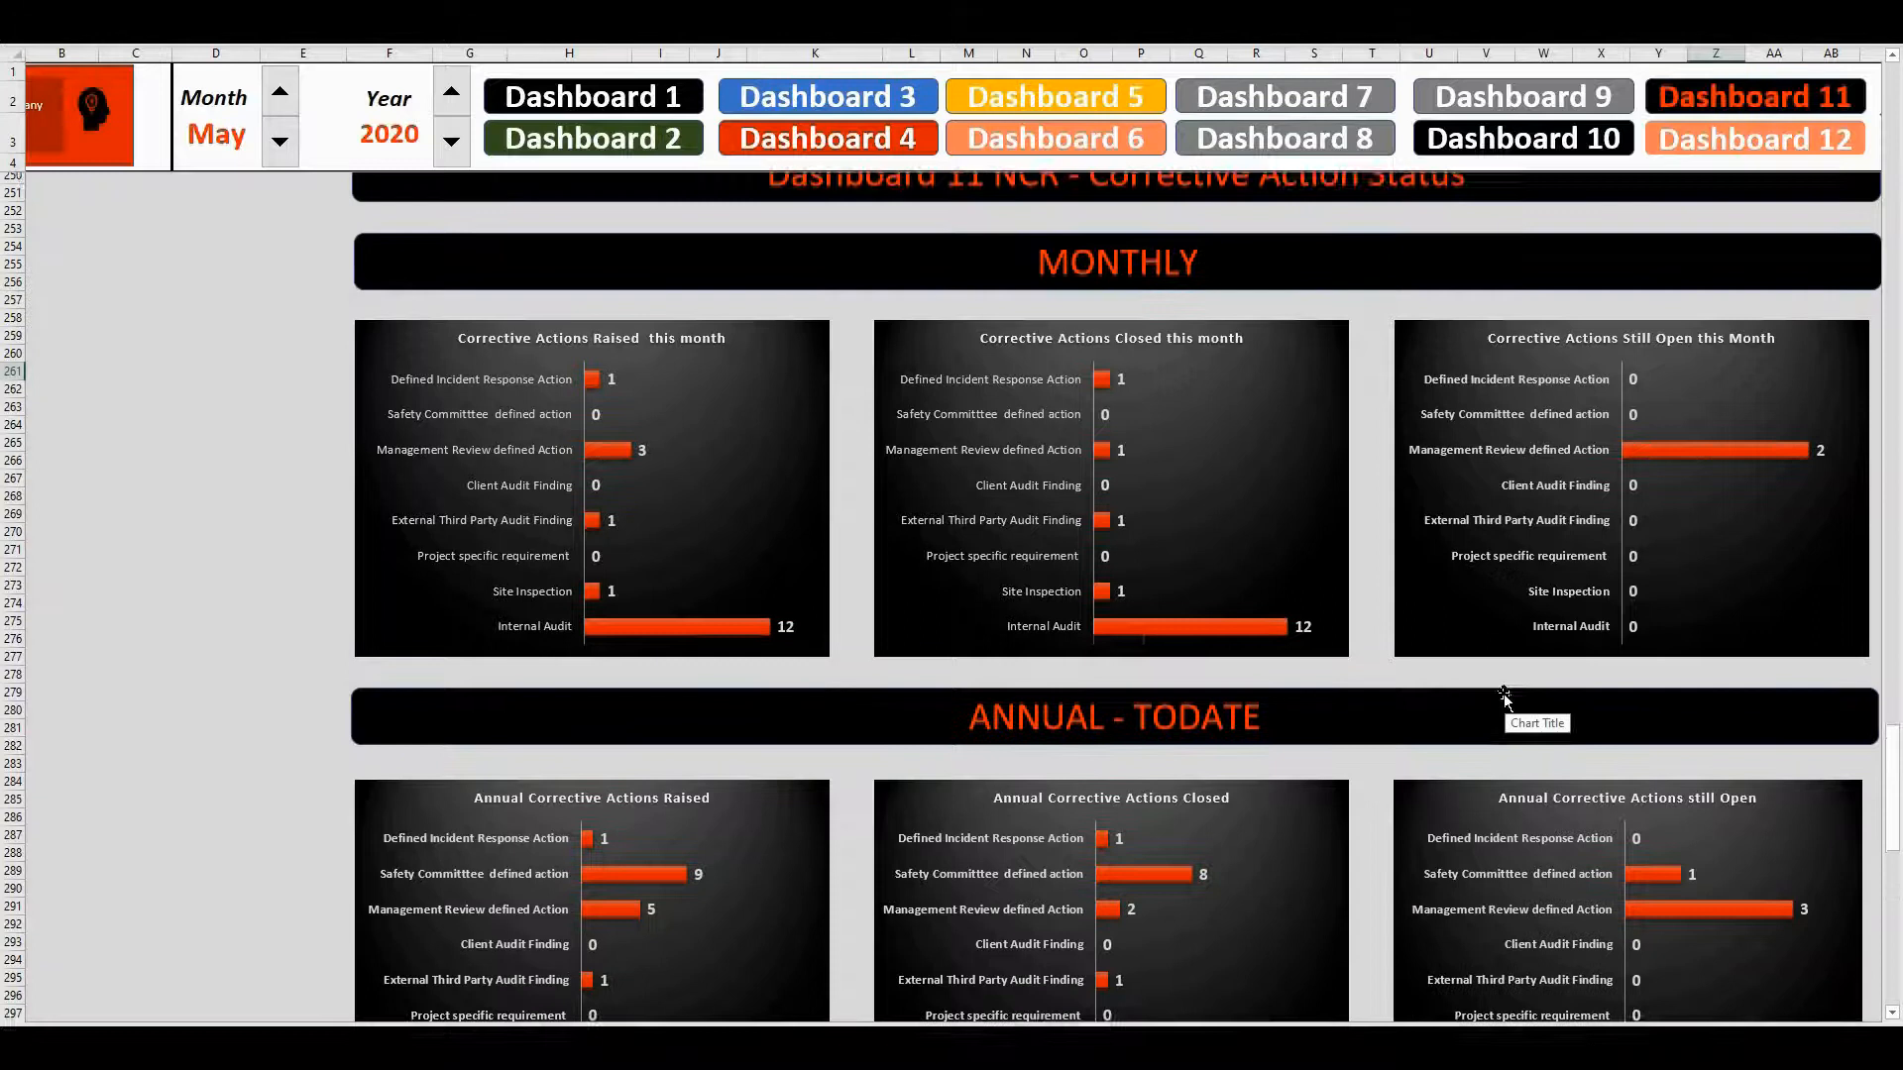
scroll(1504, 700, "down", 2)
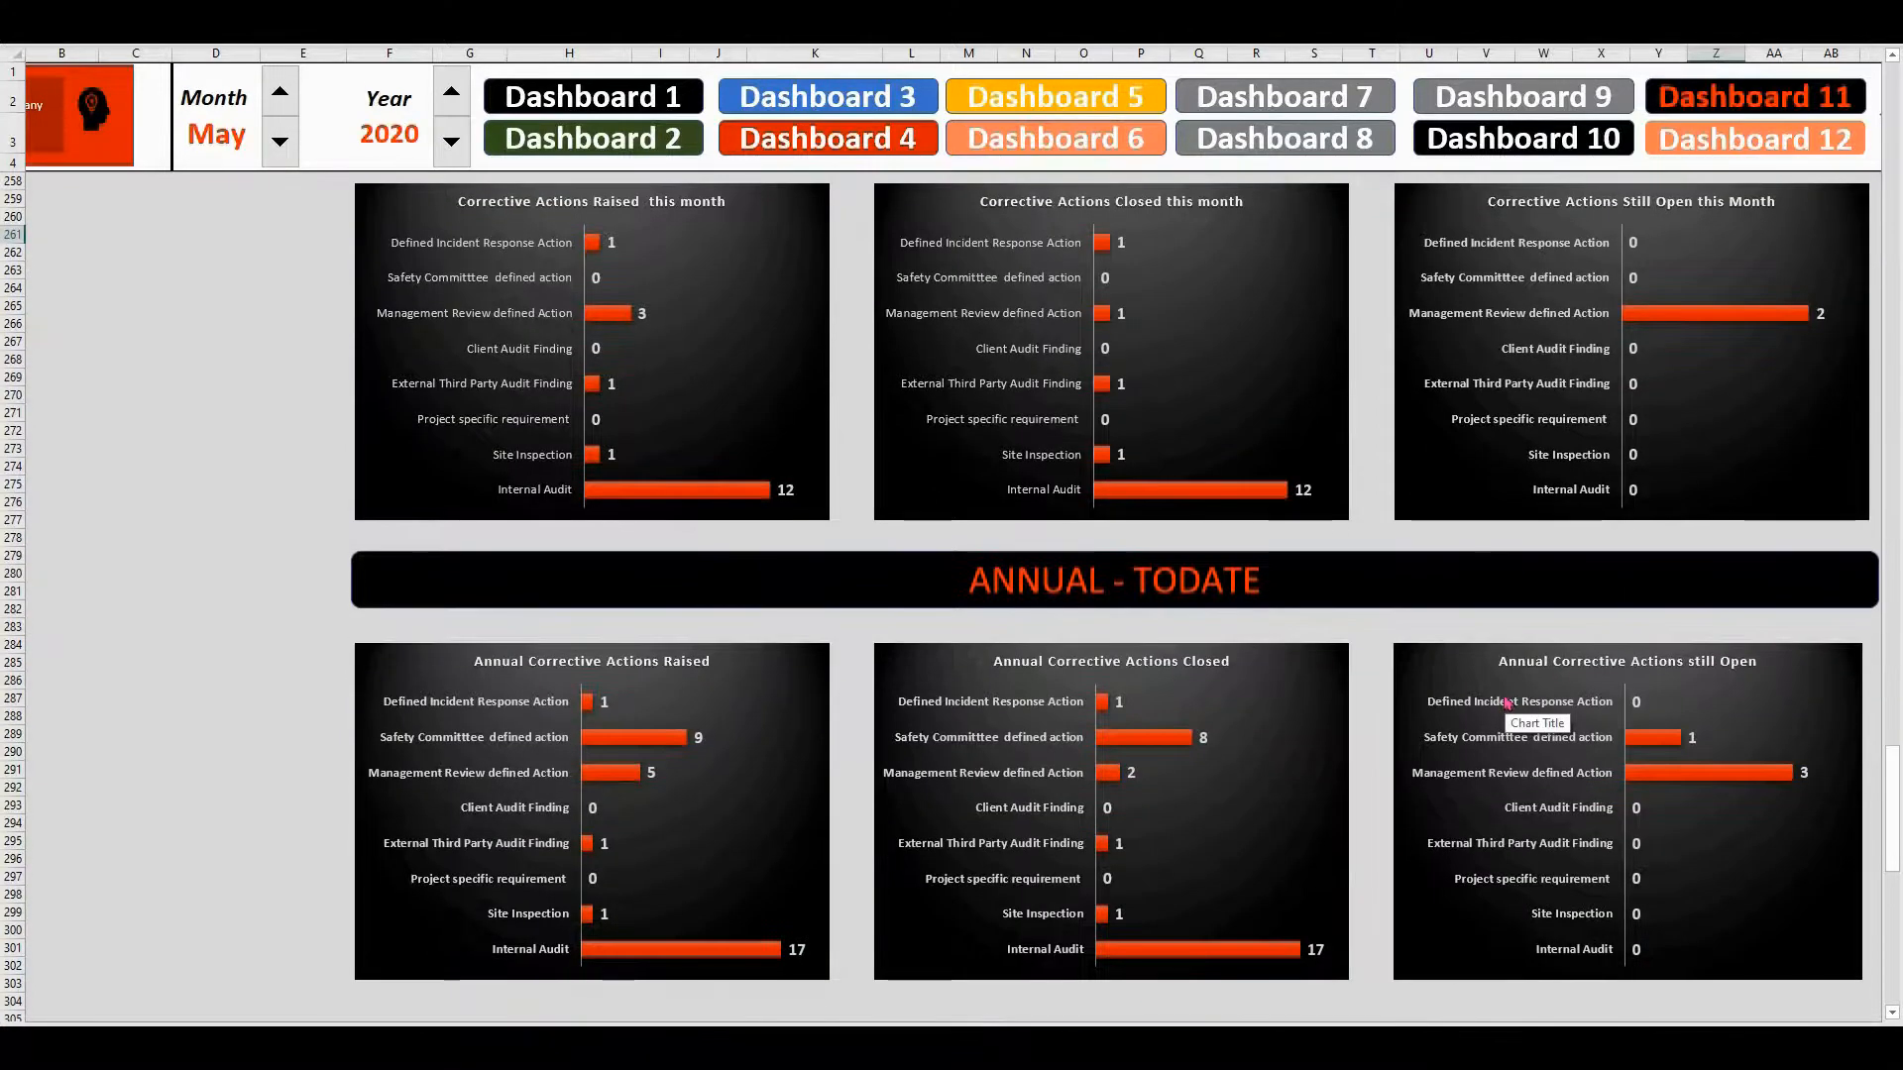